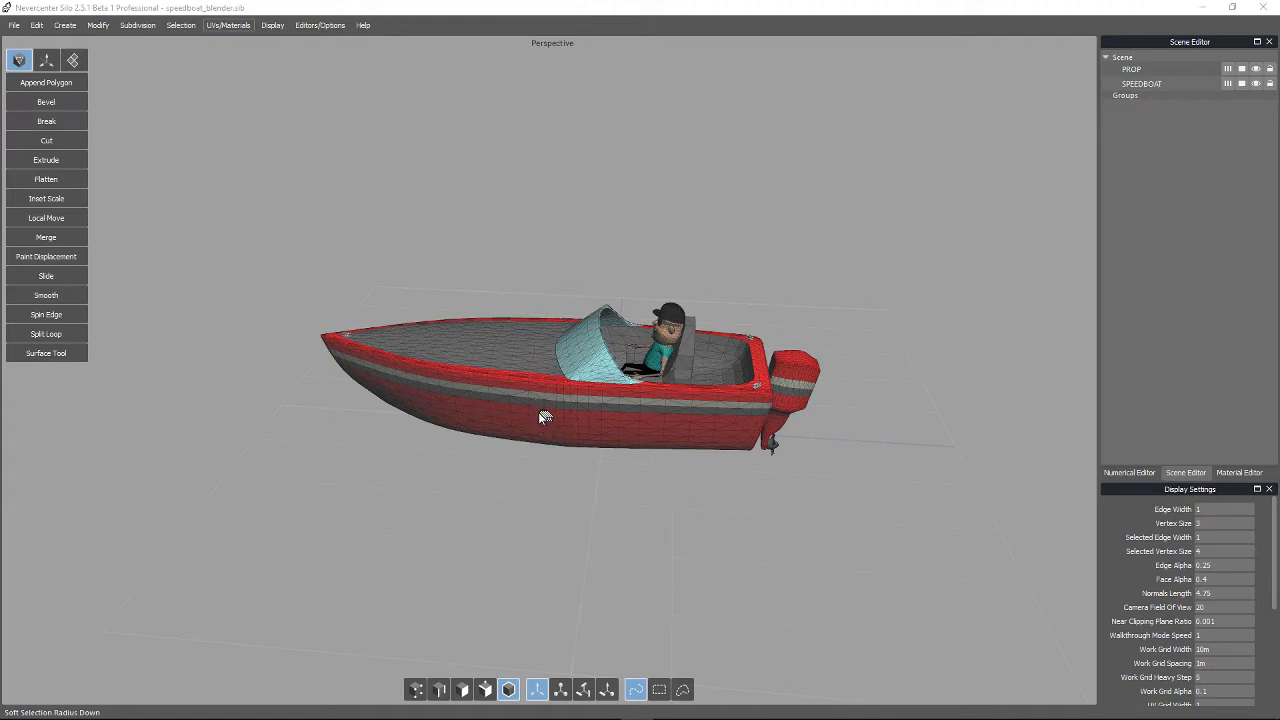
Step: Select a patch of faces on the side of the hull, show the scene's materials, and clear the selection
{"action": "key", "text": "3"}
{"action": "left_click", "coordinate": [505, 416]}
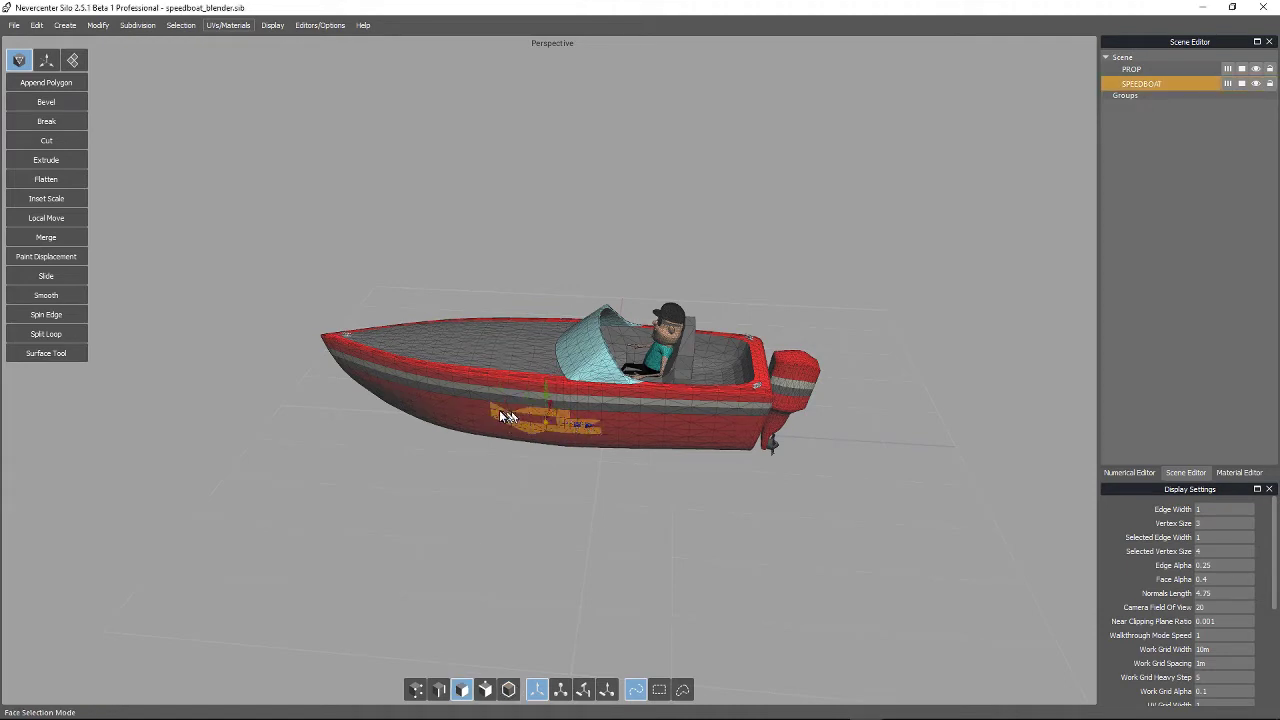
{"action": "left_click_drag", "start_coordinate": [505, 416], "coordinate": [636, 428]}
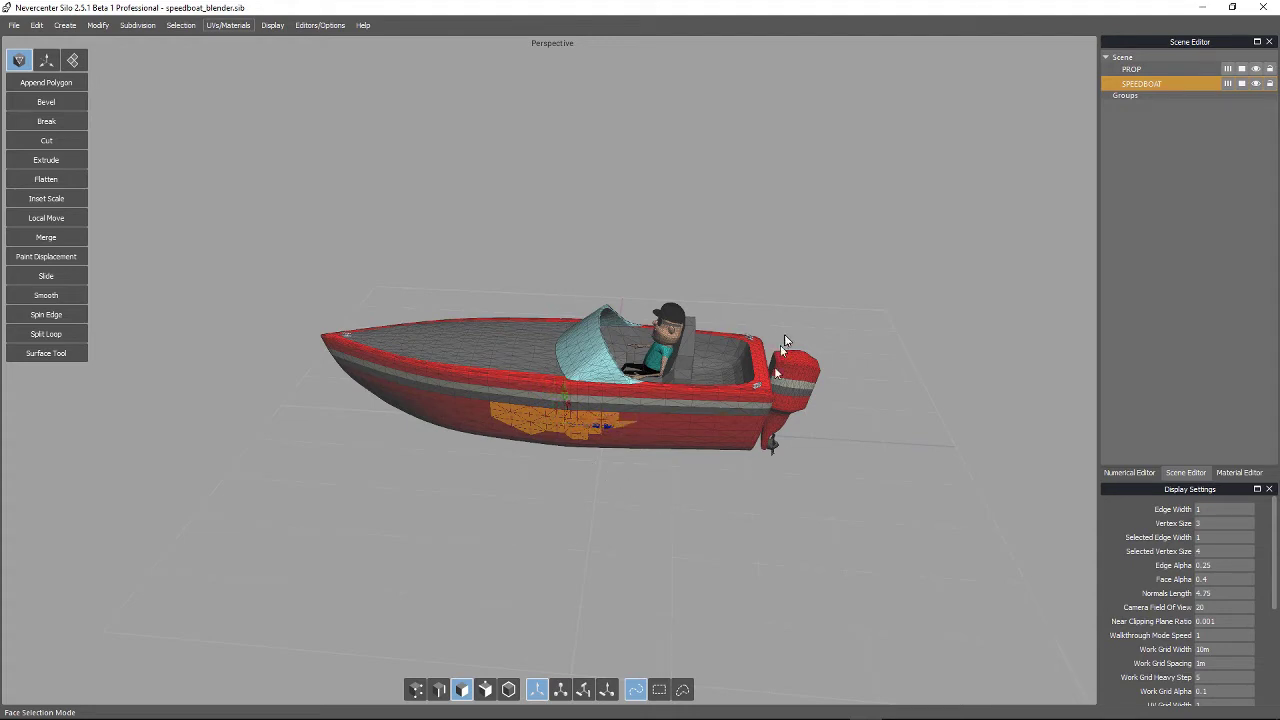
{"action": "left_click", "coordinate": [1238, 474]}
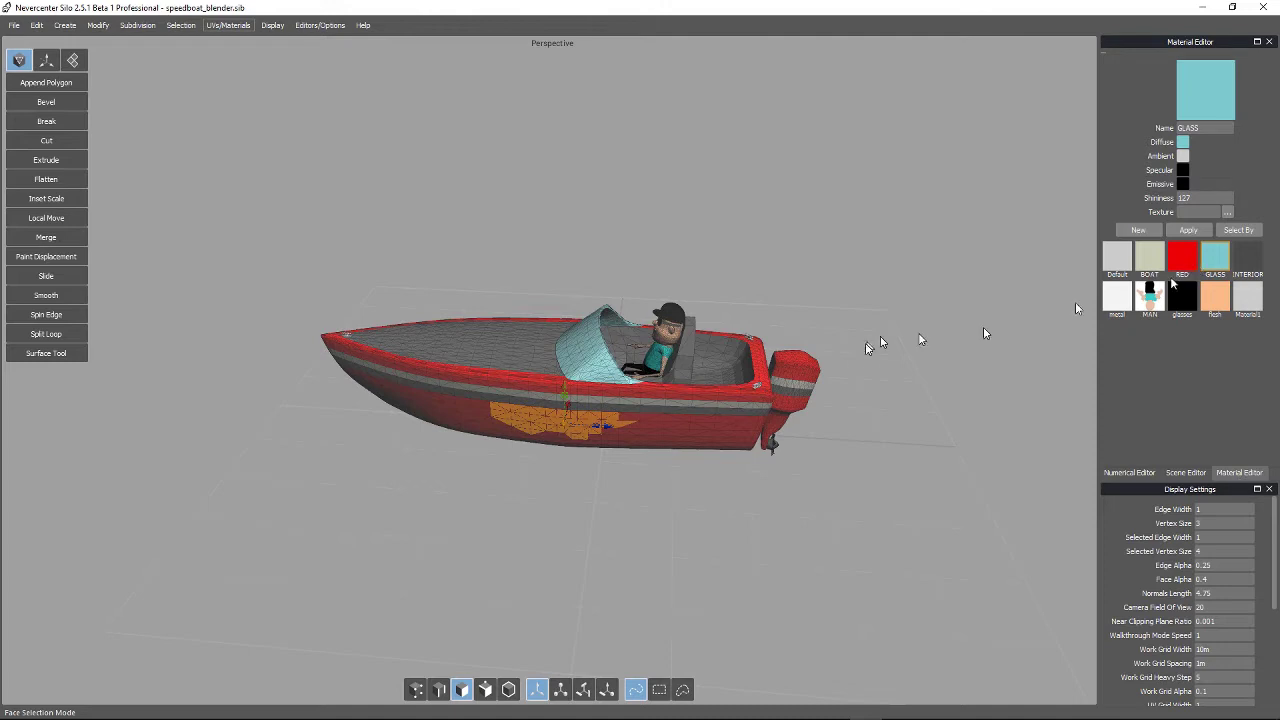
{"action": "left_click", "coordinate": [757, 497]}
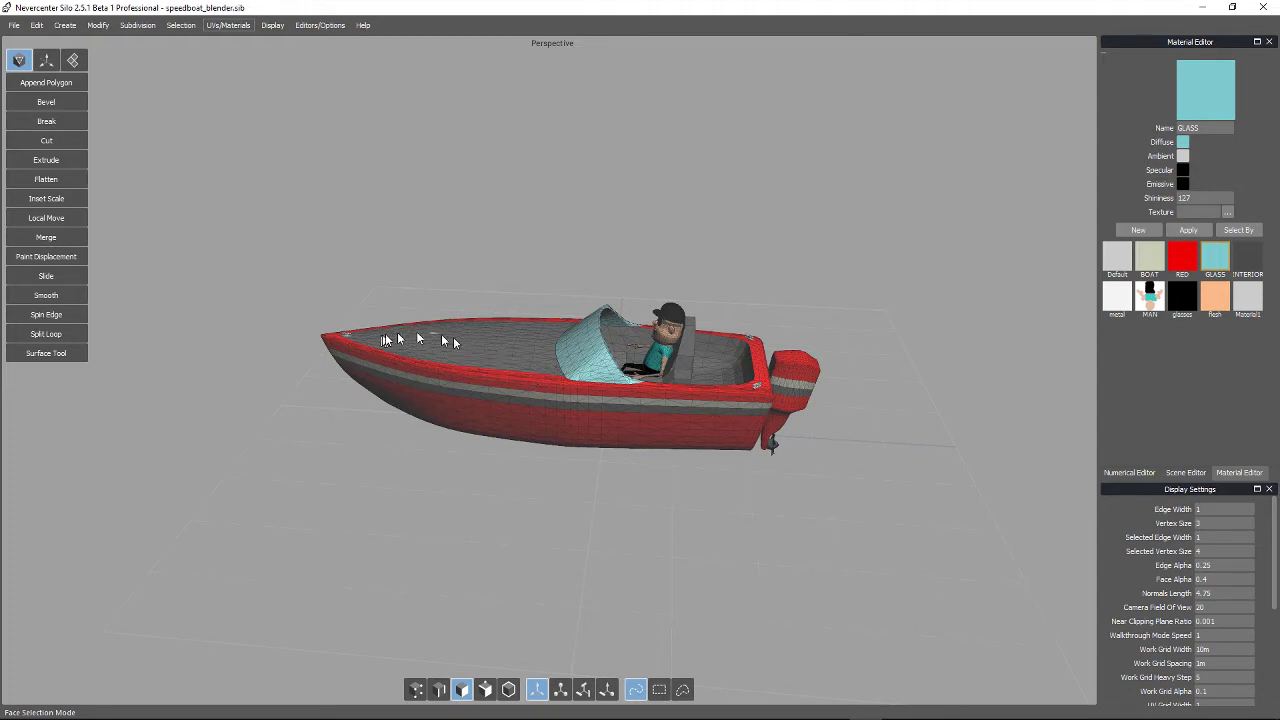
Step: Select all faces that use the RED material, clear the selection, and pick the GLASS material
{"action": "left_click", "coordinate": [1184, 260]}
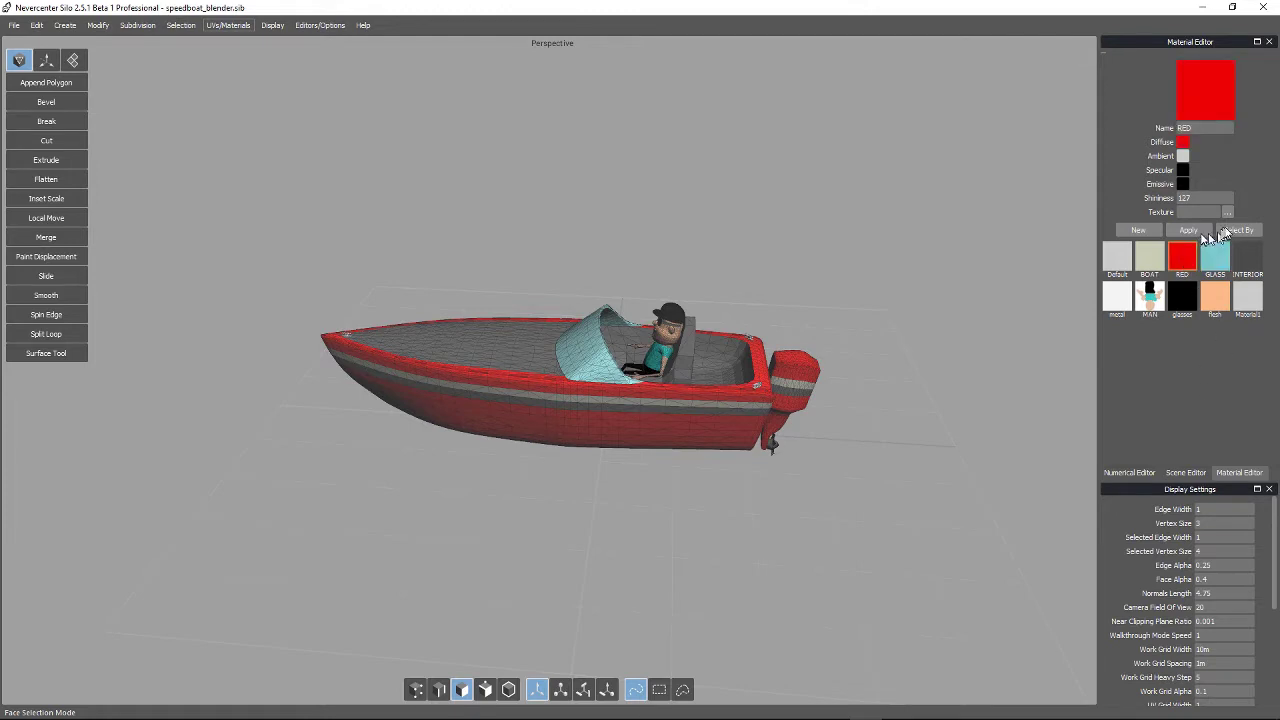
{"action": "left_click", "coordinate": [1239, 231]}
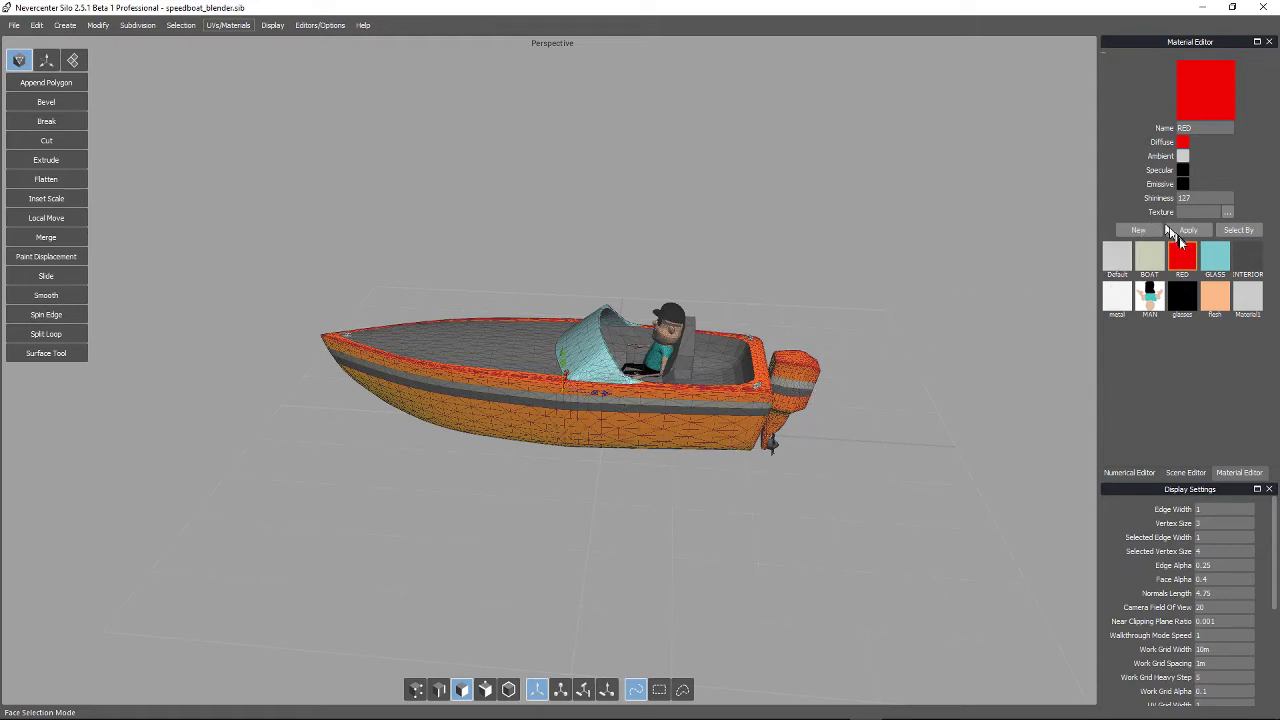
{"action": "left_click", "coordinate": [853, 516]}
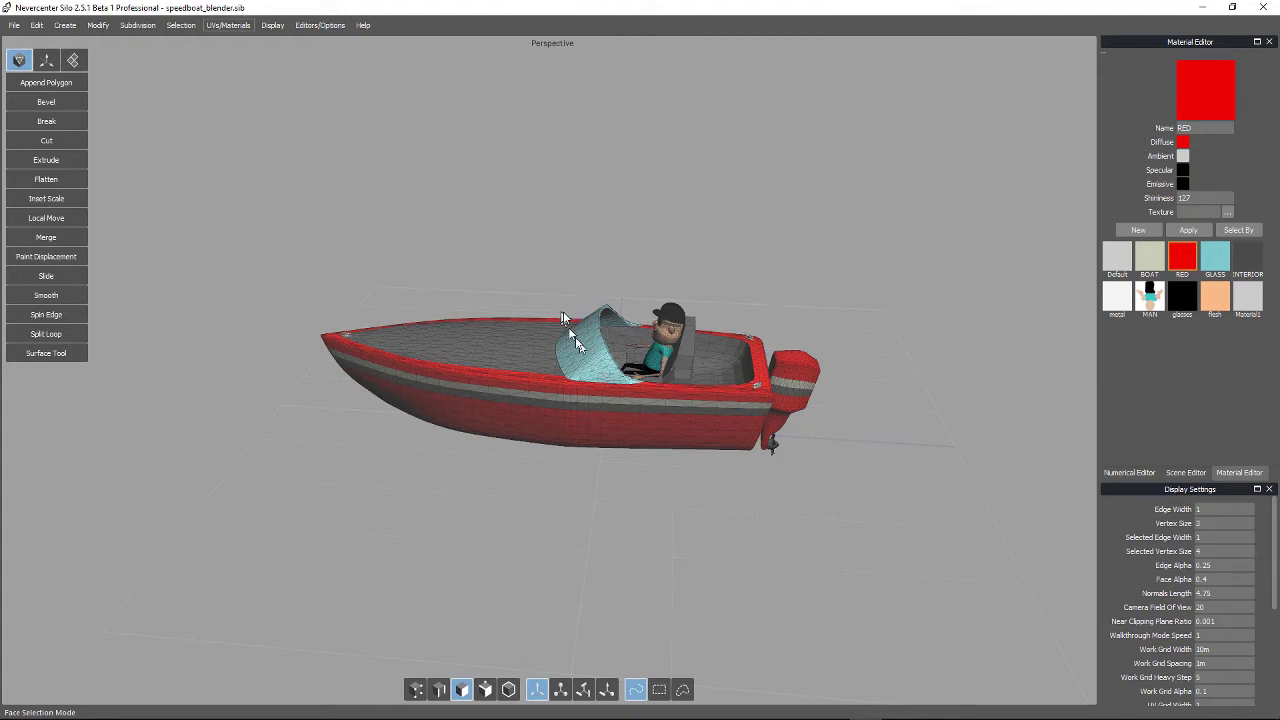
{"action": "left_click", "coordinate": [1215, 258]}
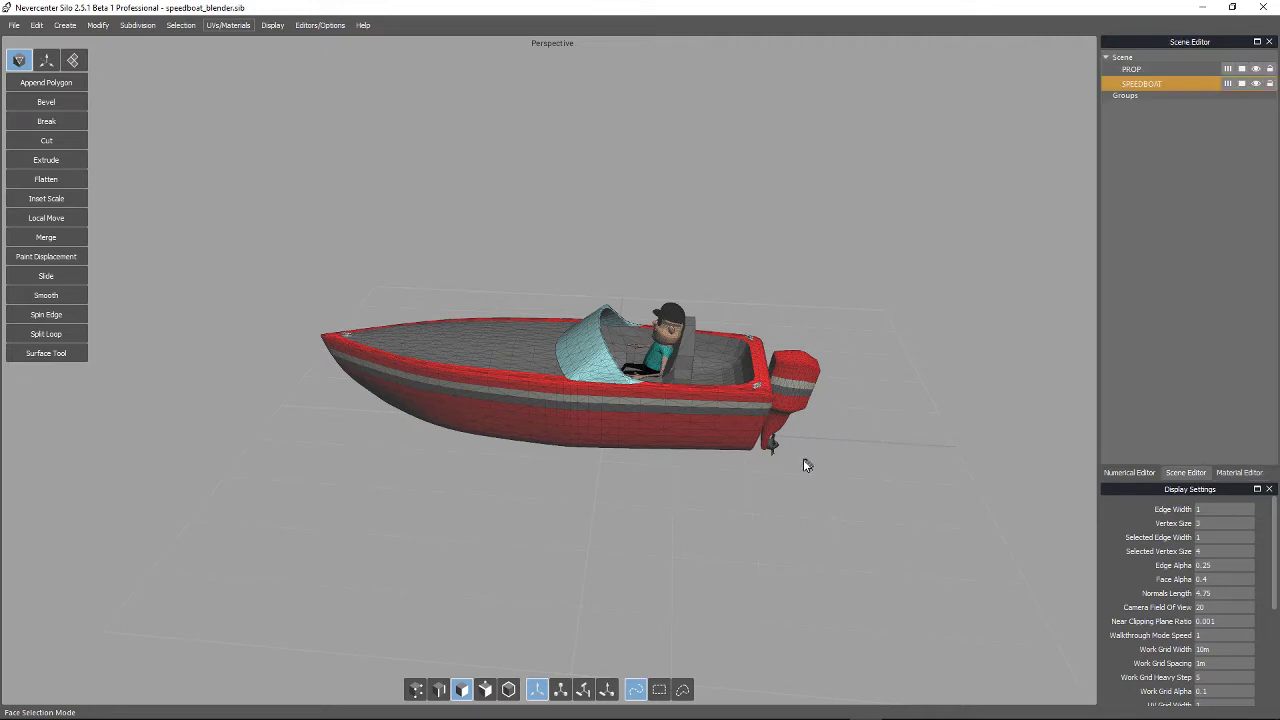
Step: Examine the model as whole objects, selecting the speedboat and the separate propeller in turn
{"action": "key", "text": "F6"}
{"action": "middle_click_drag", "start_coordinate": [789, 471], "coordinate": [720, 460]}
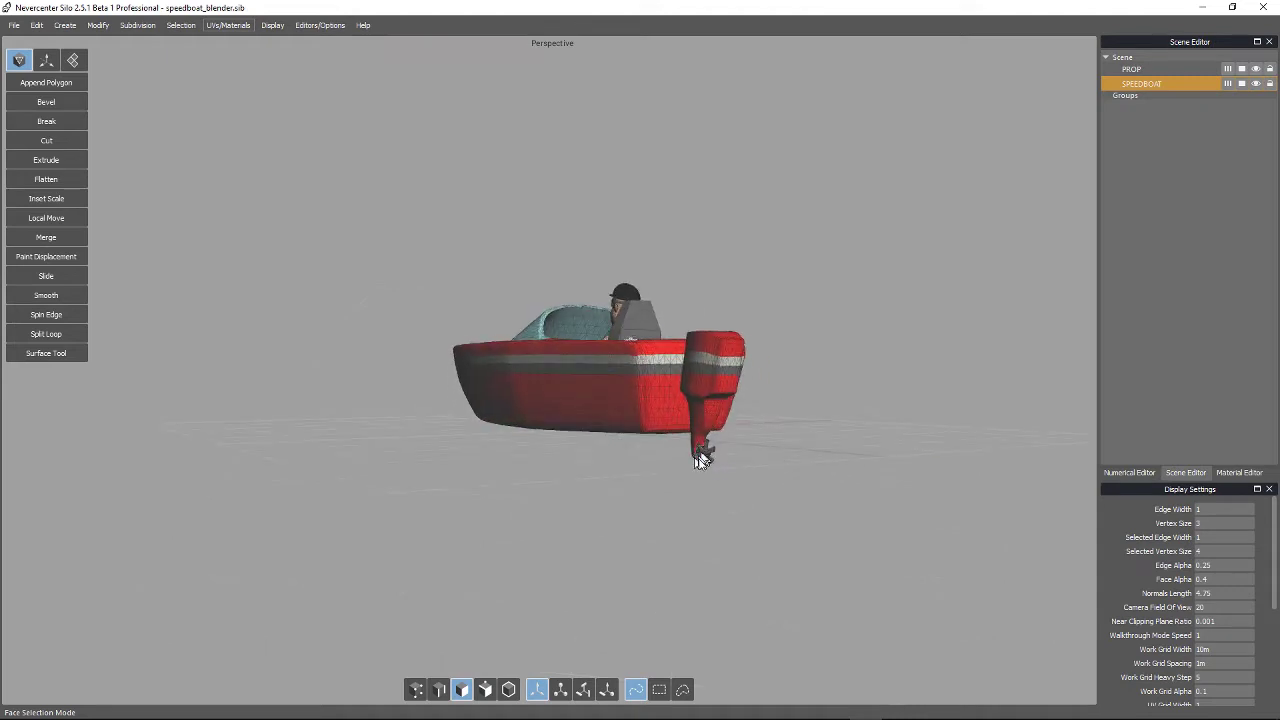
{"action": "middle_click_drag", "start_coordinate": [771, 334], "coordinate": [843, 371]}
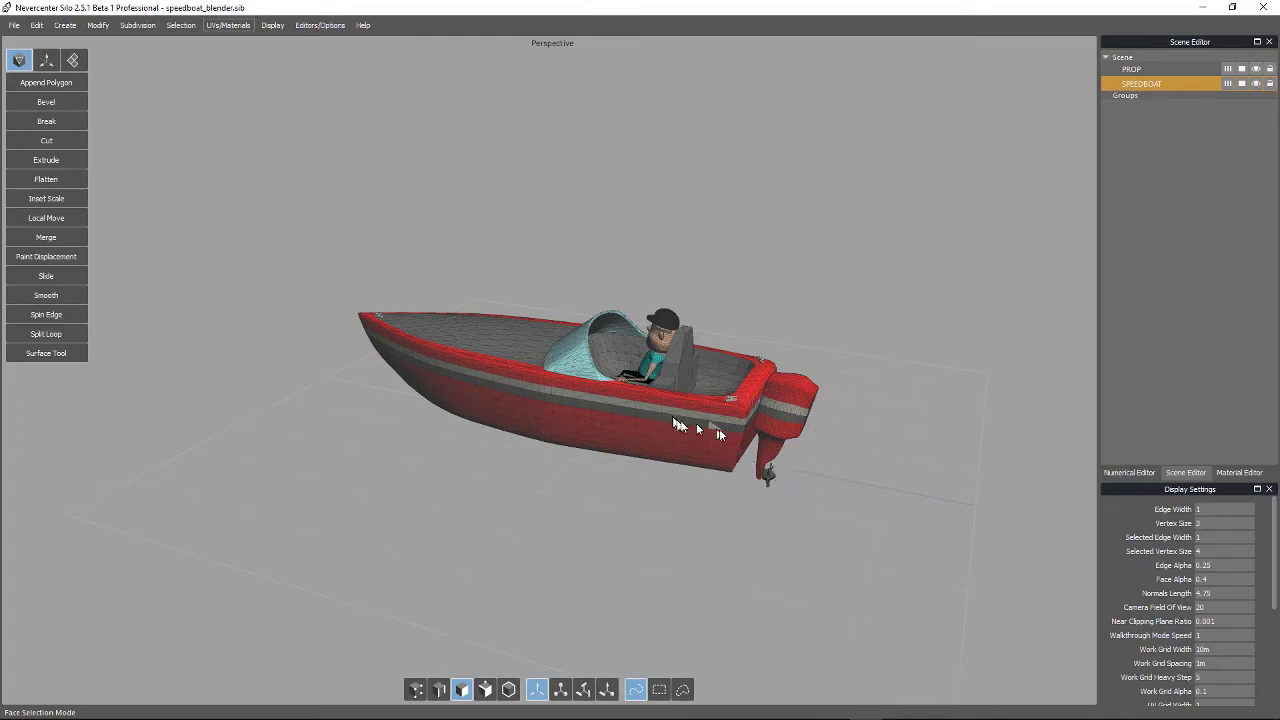
{"action": "left_click", "coordinate": [508, 689]}
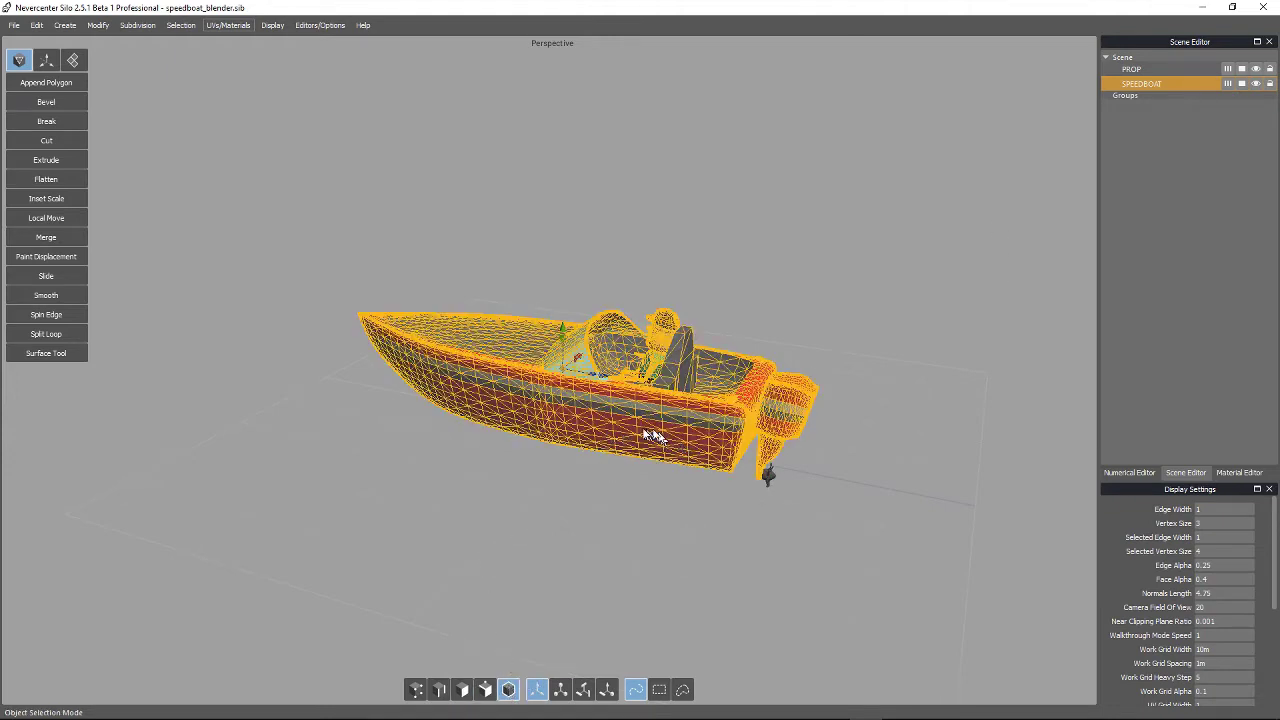
{"action": "left_click", "coordinate": [768, 477]}
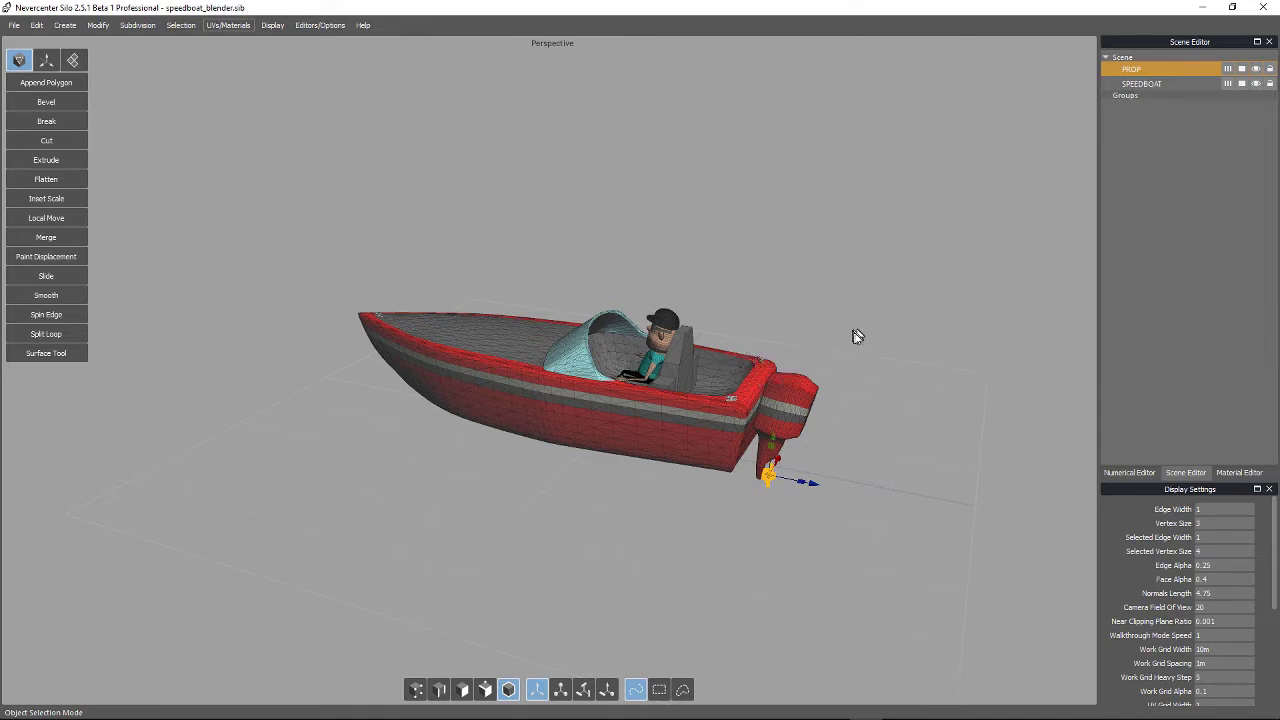
{"action": "middle_click_drag", "start_coordinate": [857, 336], "coordinate": [900, 334]}
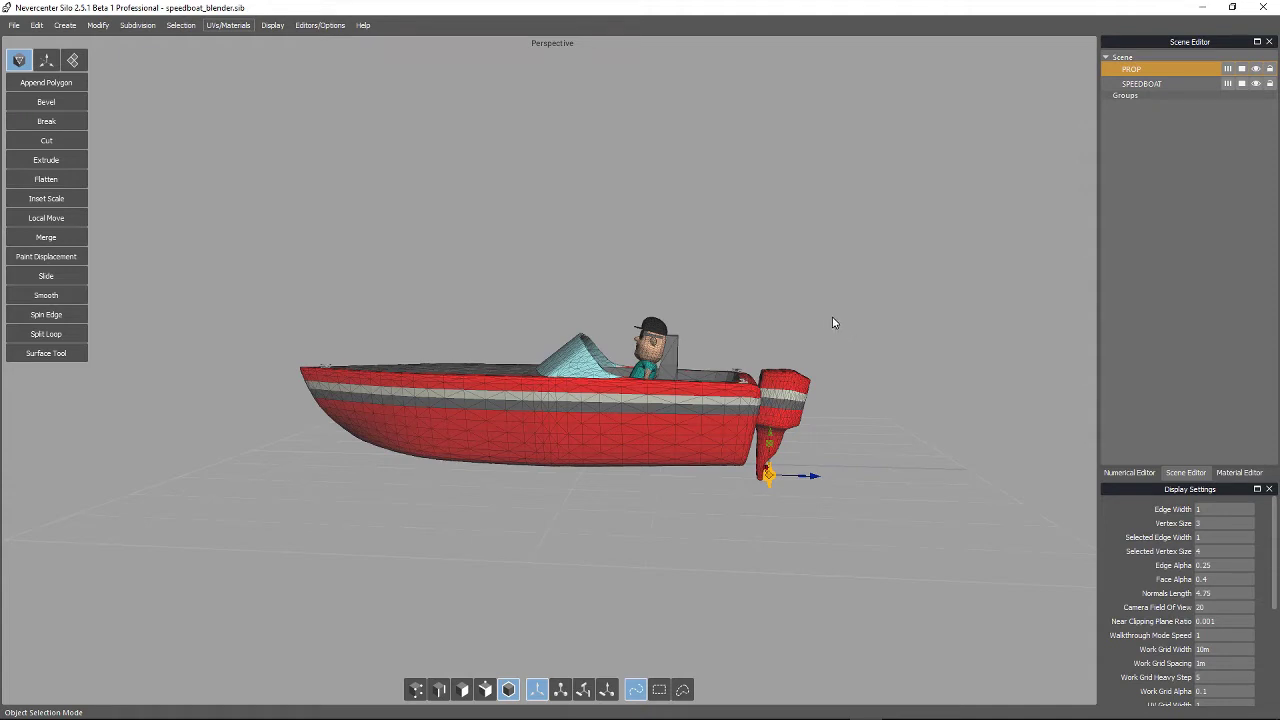
Step: Select the speedboat object and adjust its manipulator pivot in manipulator edit mode, finishing with the propeller selected
{"action": "left_click", "coordinate": [645, 312]}
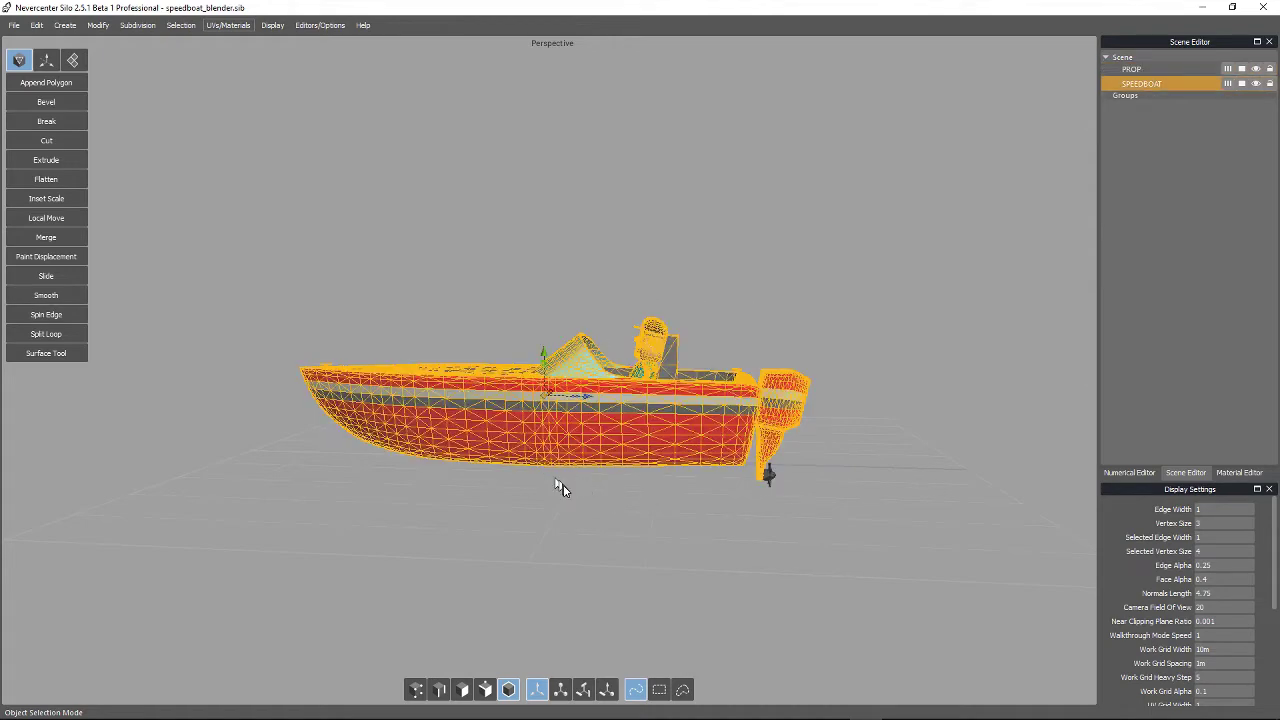
{"action": "middle_click_drag", "start_coordinate": [641, 509], "coordinate": [698, 437]}
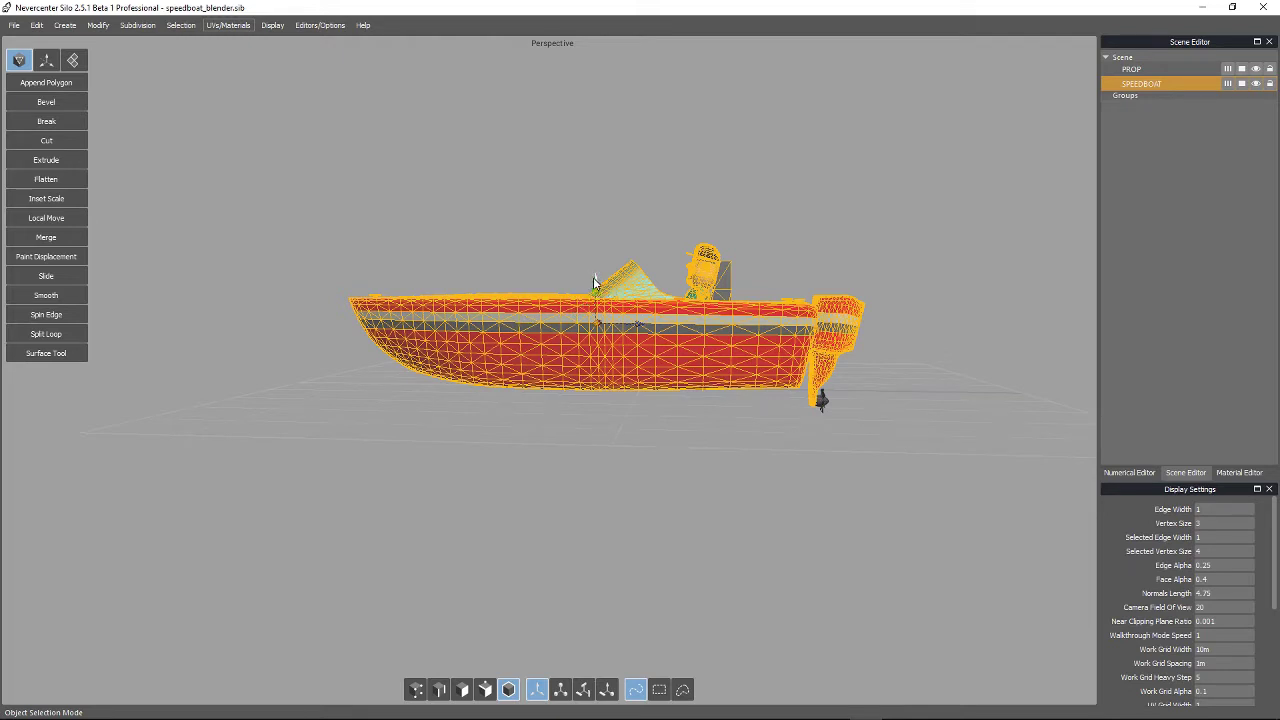
{"action": "key", "text": "Insert"}
{"action": "left_click_drag", "start_coordinate": [594, 284], "coordinate": [606, 338]}
{"action": "key", "text": "Insert"}
{"action": "left_click", "coordinate": [822, 403]}
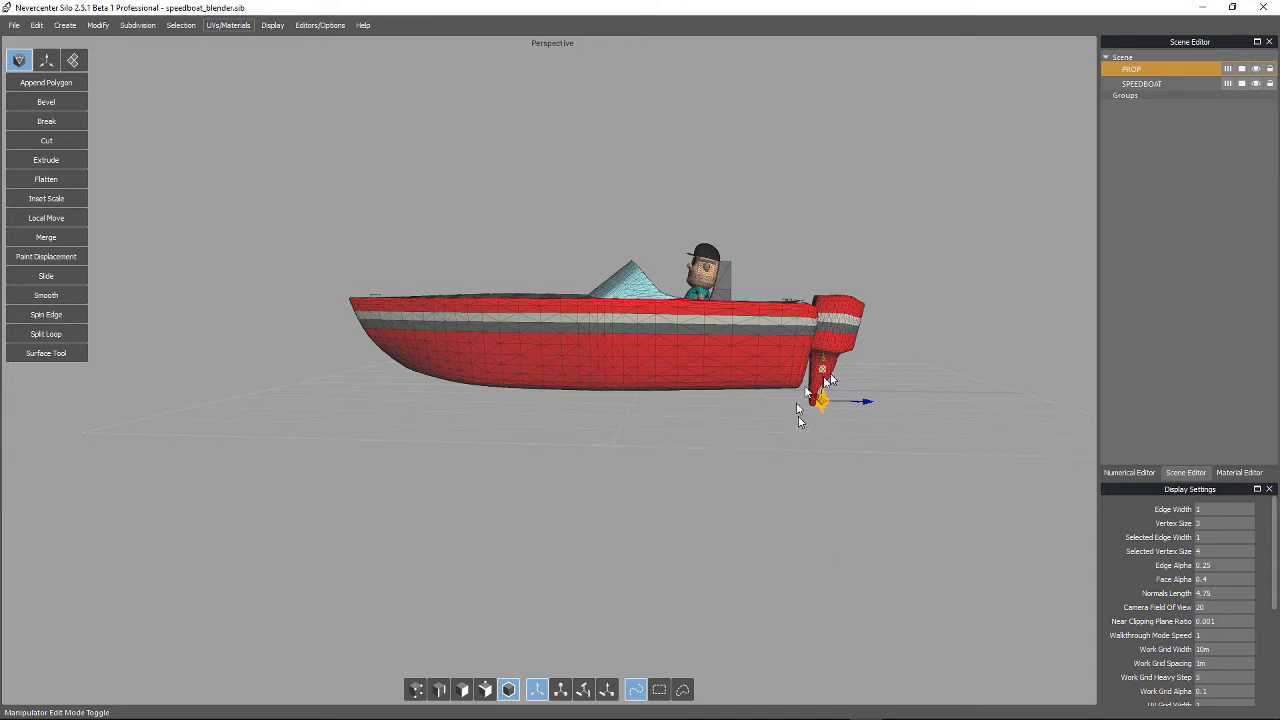
{"action": "mouse_move", "coordinate": [740, 451]}
{"action": "middle_mouse_down"}
{"action": "mouse_move", "coordinate": [726, 490]}
{"action": "mouse_move", "coordinate": [745, 473]}
{"action": "middle_mouse_up"}
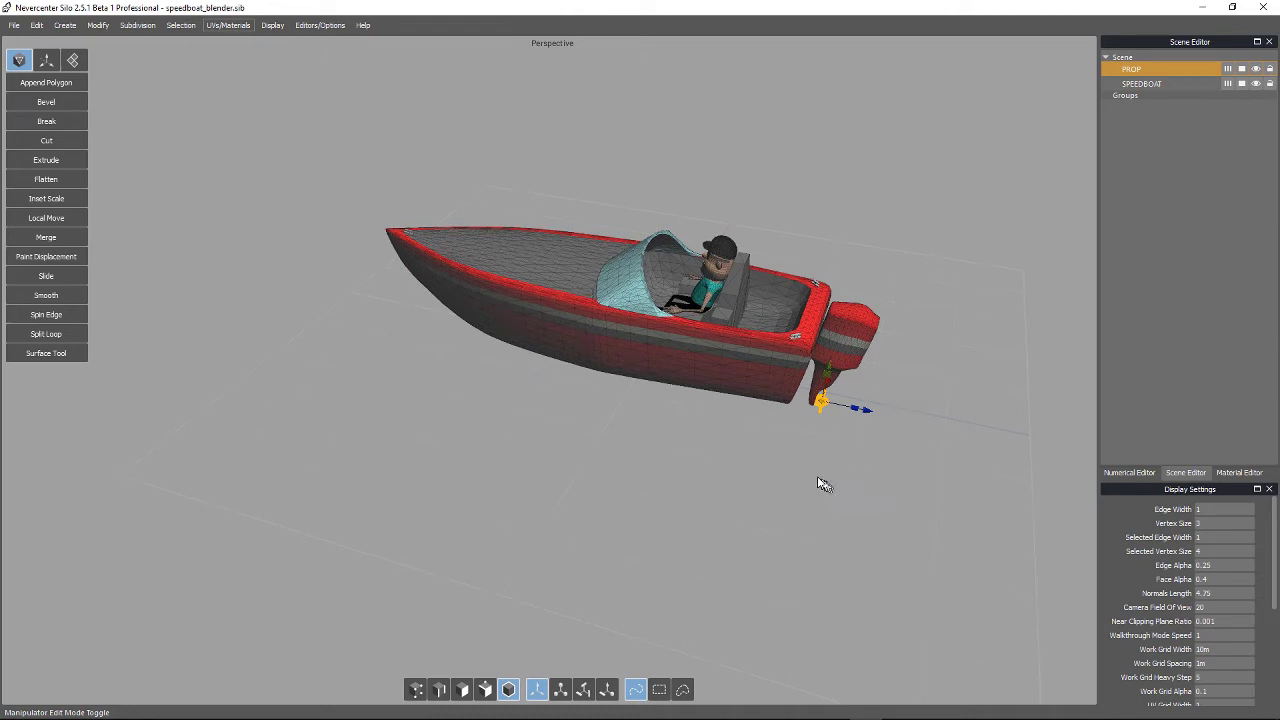
Step: Export the PROP and SPEEDBOAT objects together as an OBJ, replacing the existing speedboat.obj in the speedboat folder
{"action": "left_click", "coordinate": [706, 400]}
{"action": "key", "text": "ctrl+a"}
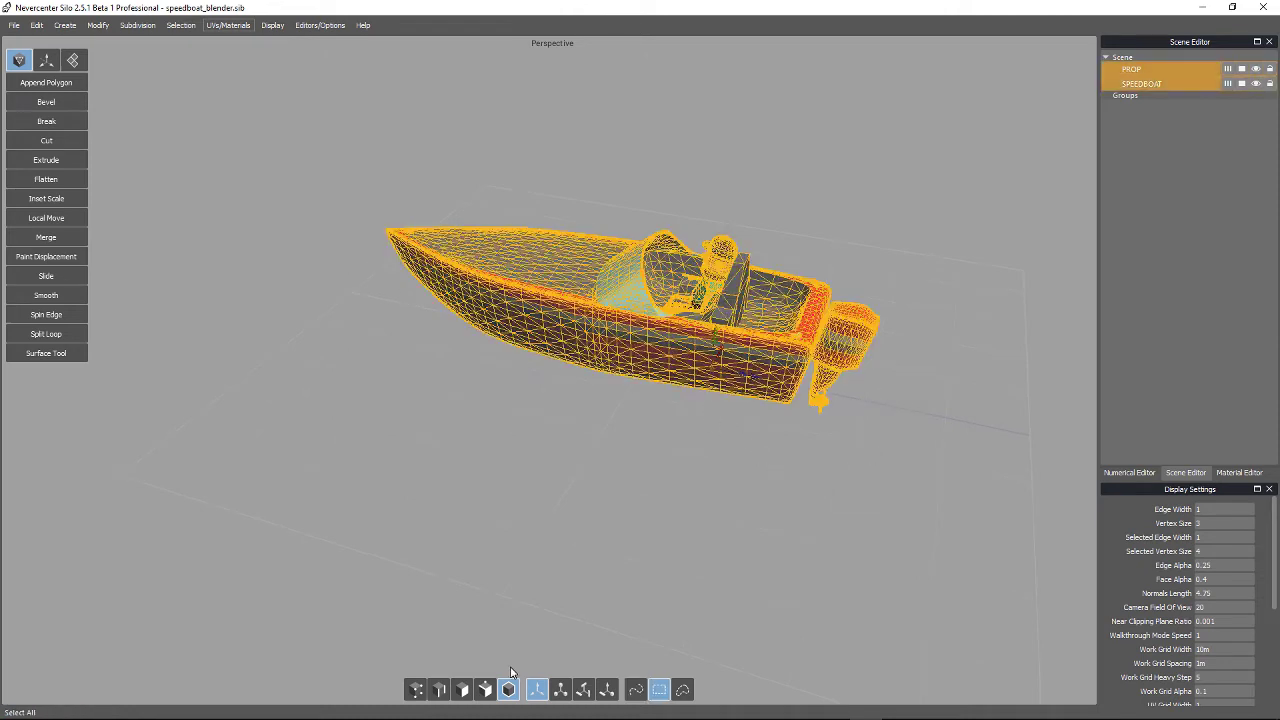
{"action": "left_click", "coordinate": [14, 26]}
{"action": "left_click", "coordinate": [69, 155]}
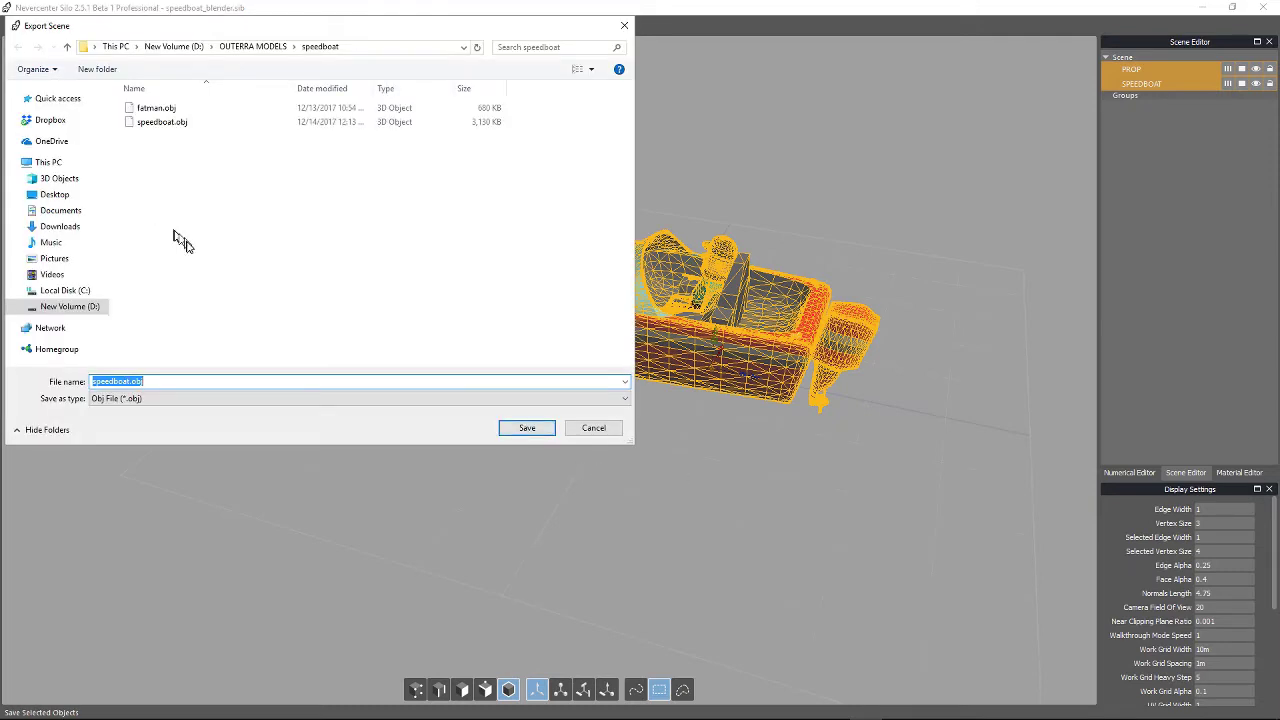
{"action": "left_click", "coordinate": [163, 124]}
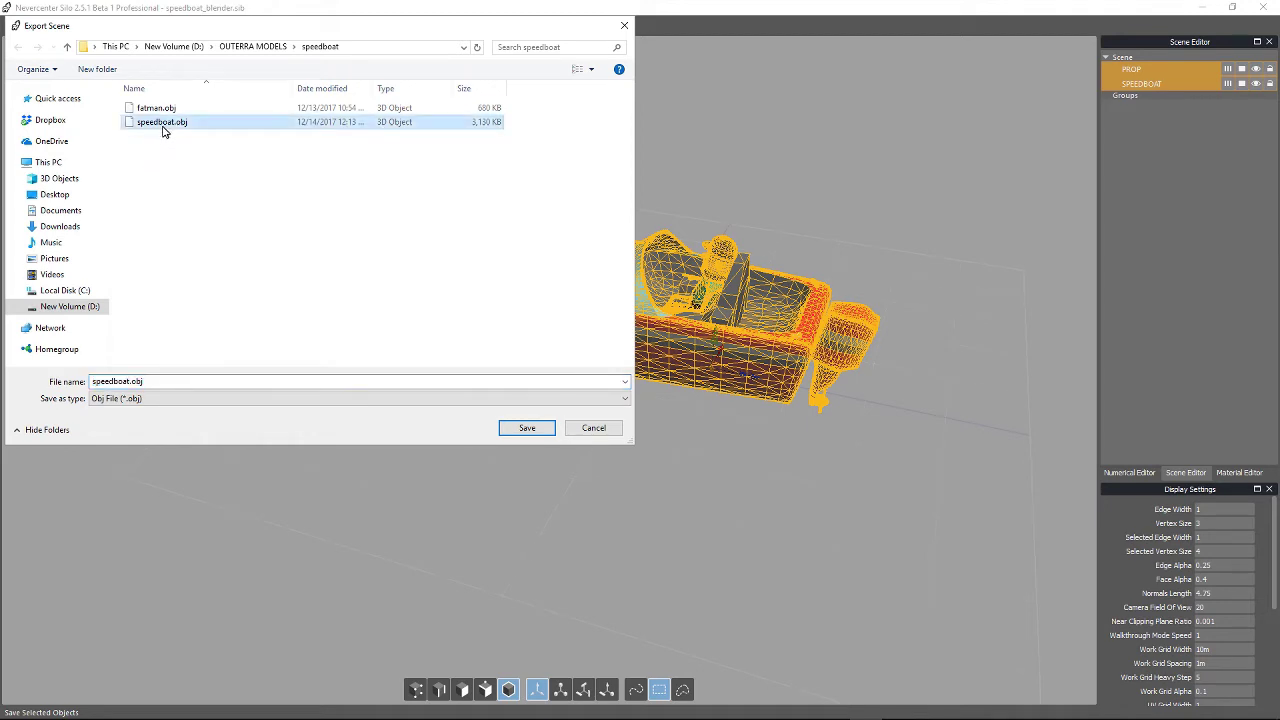
{"action": "left_click", "coordinate": [524, 428]}
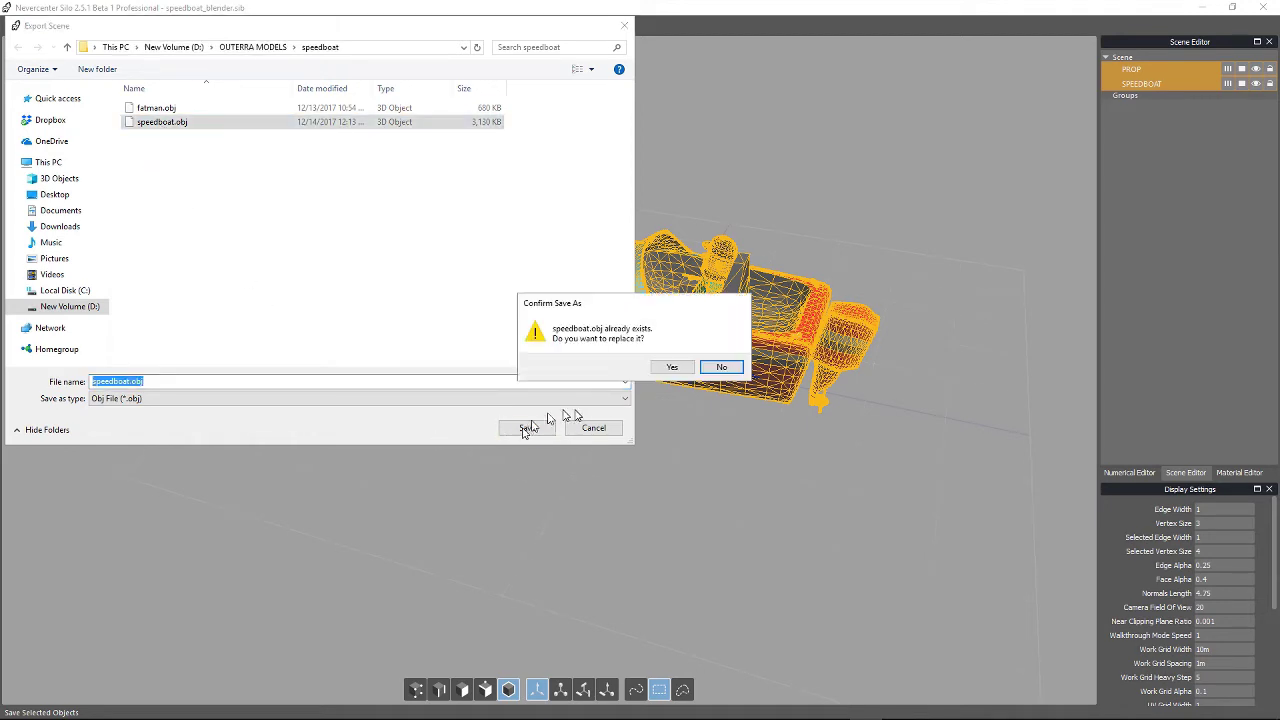
{"action": "left_click", "coordinate": [672, 367]}
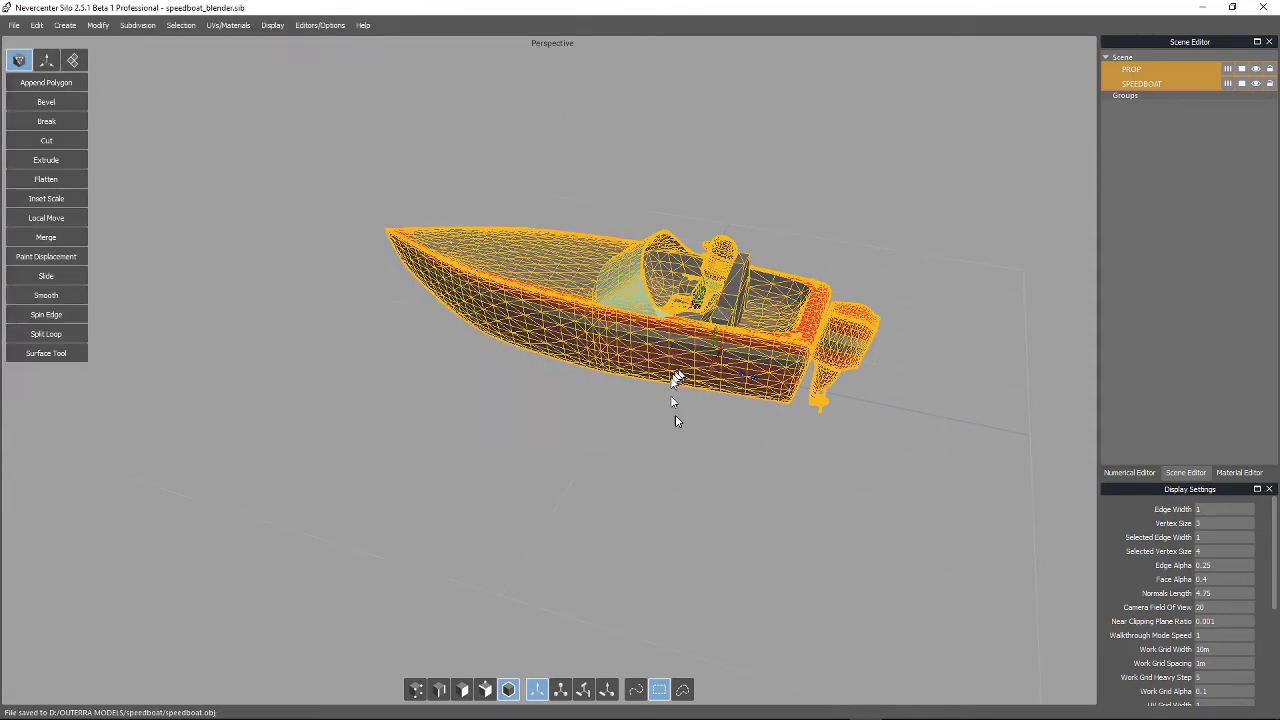
Step: Deselect everything and close Silo without saving the current file
{"action": "left_click", "coordinate": [719, 553]}
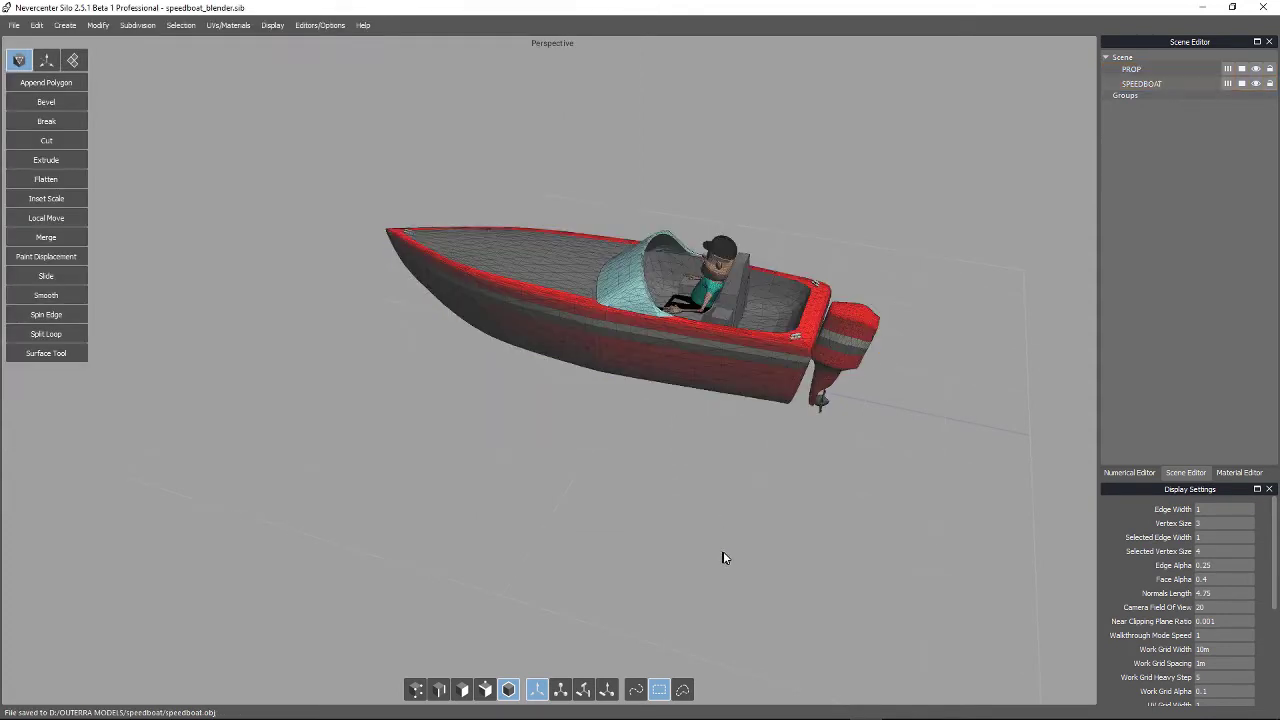
{"action": "left_click", "coordinate": [1263, 9]}
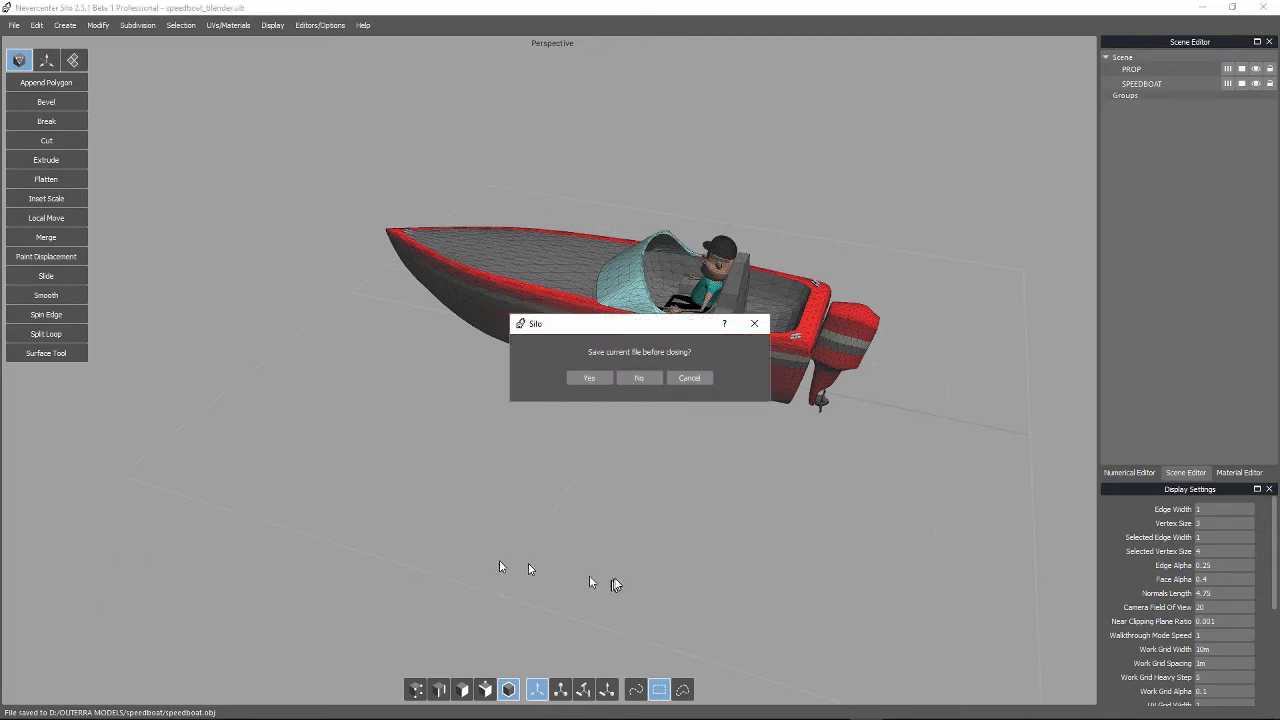
{"action": "left_click", "coordinate": [646, 377]}
Step: Start Blender, dismiss the splash screen, and delete the default cube
{"action": "mouse_move", "coordinate": [637, 715]}
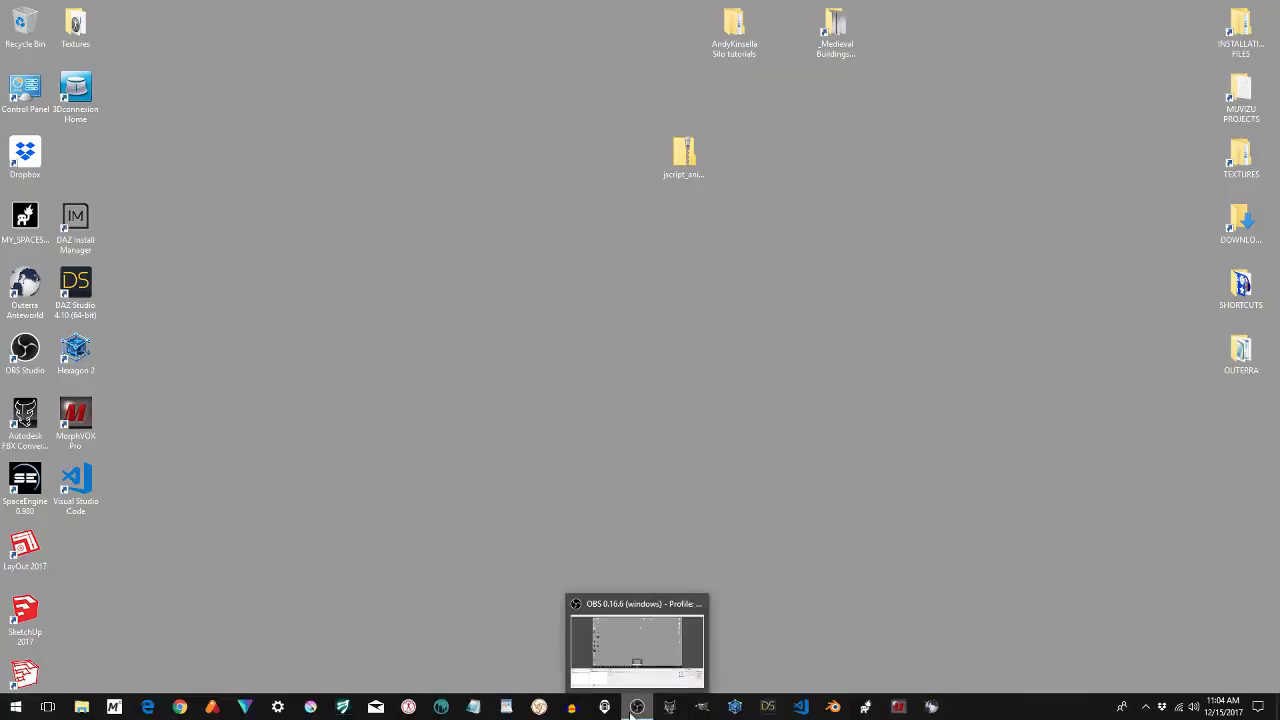
{"action": "left_click", "coordinate": [835, 707]}
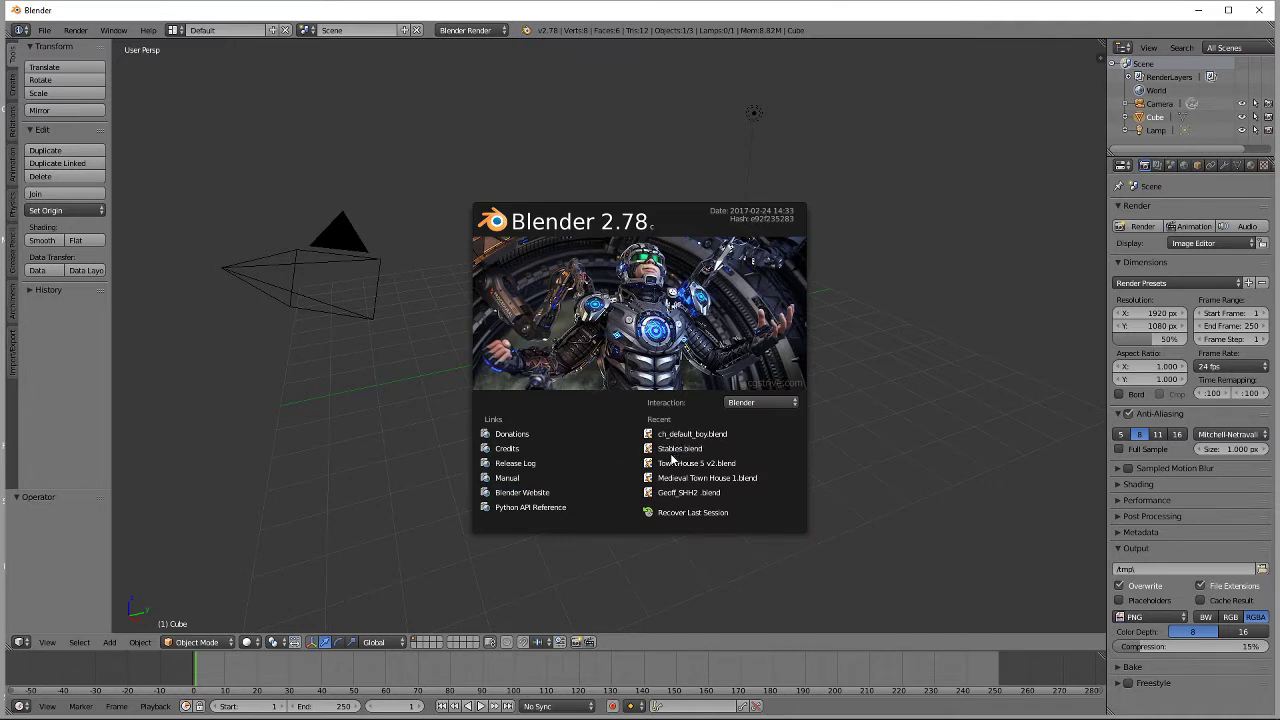
{"action": "key", "text": "Escape"}
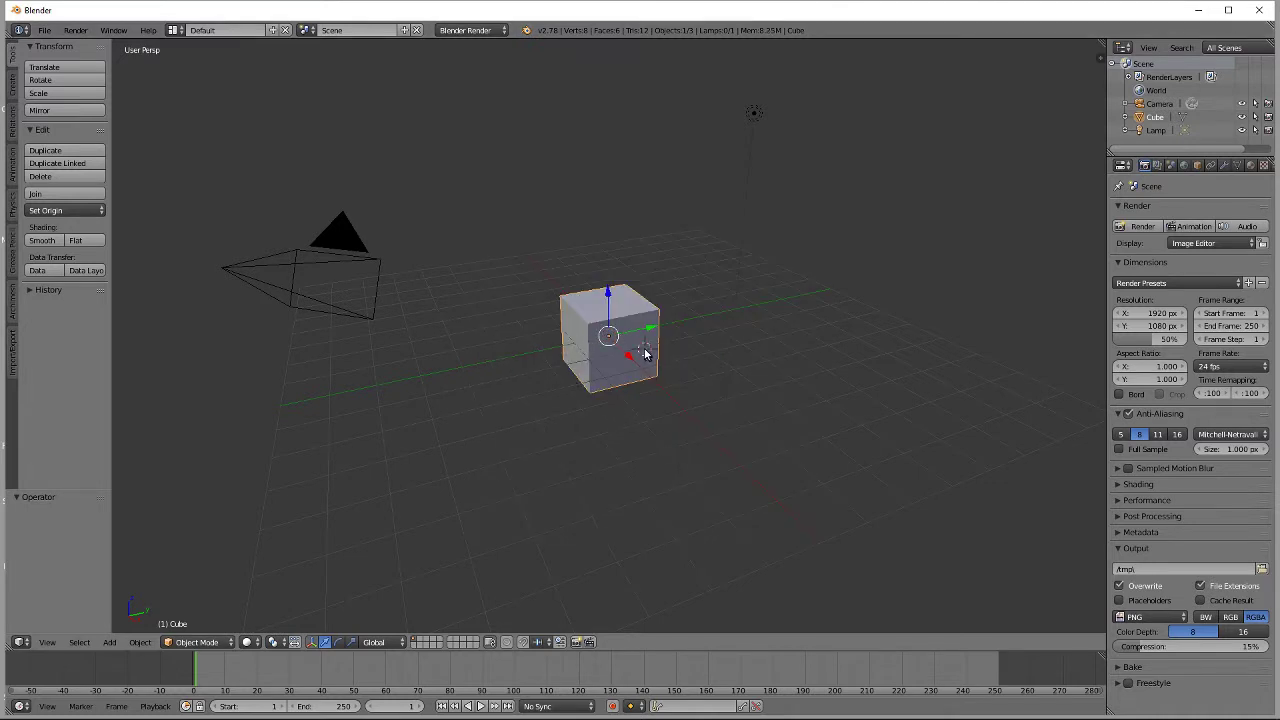
{"action": "key", "text": "x"}
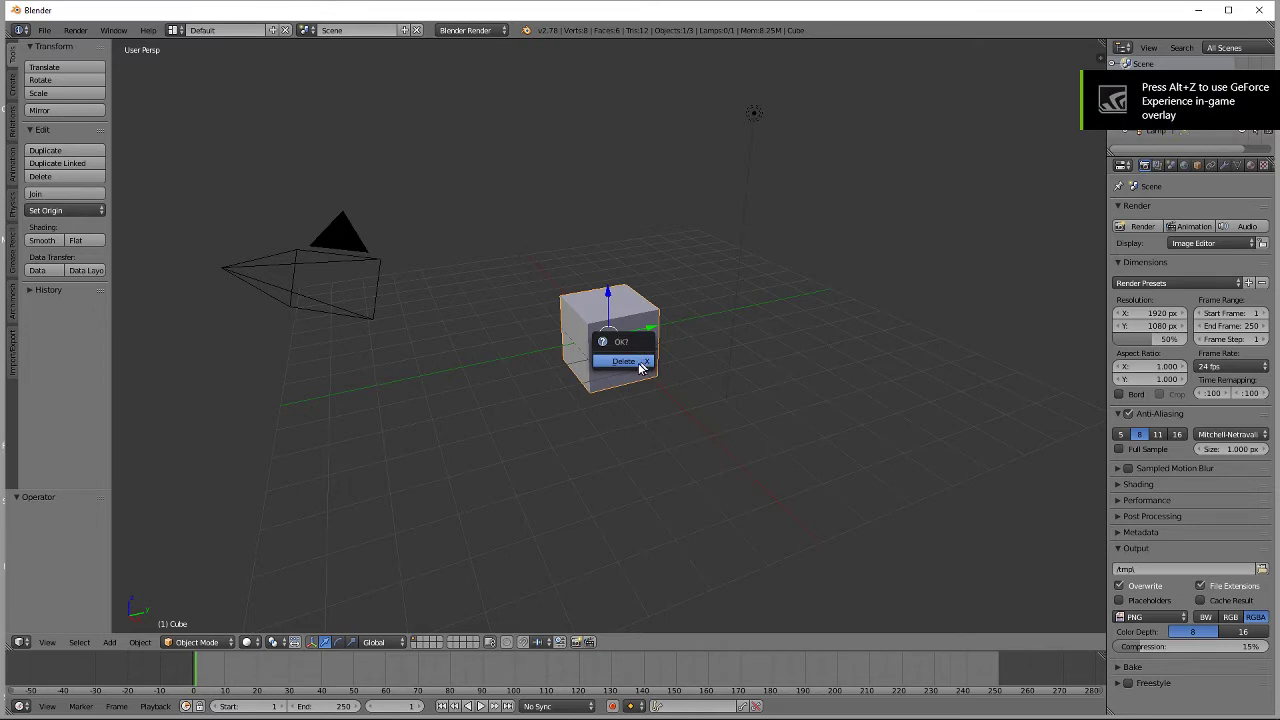
{"action": "left_click", "coordinate": [624, 361]}
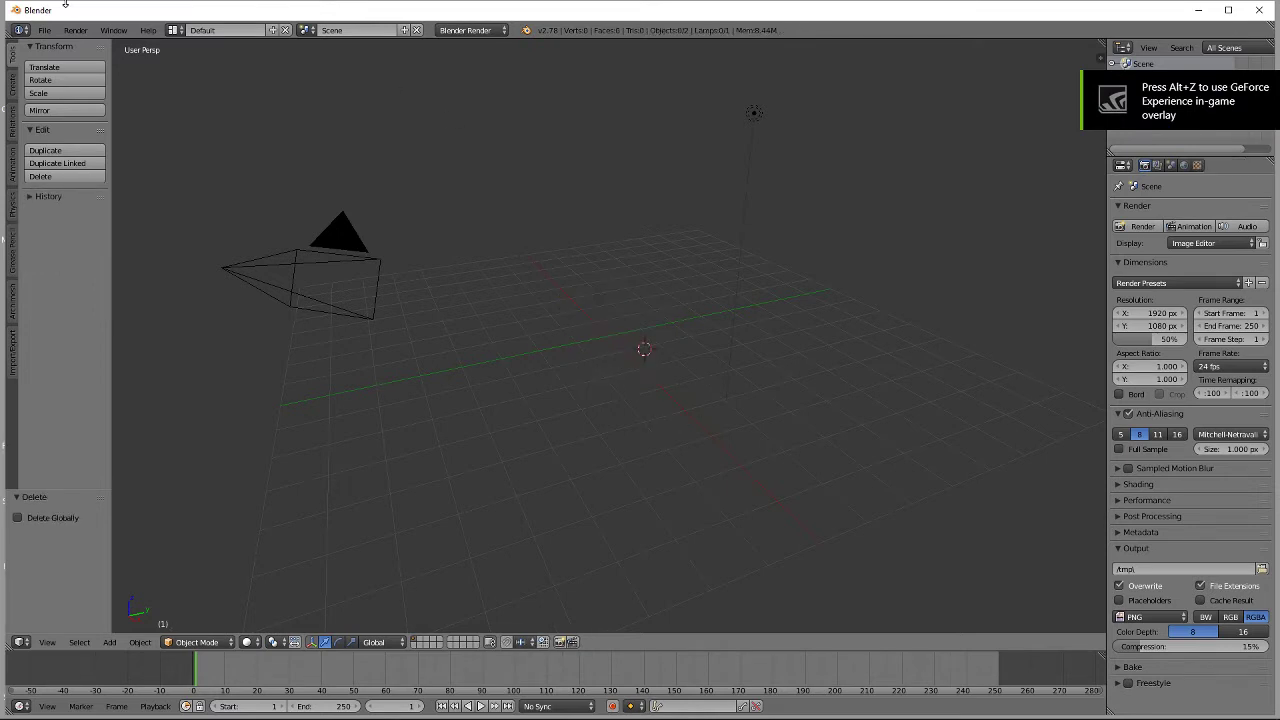
Step: Import speedboat.obj from the recent speedboat folder as a Wavefront OBJ with the default import options
{"action": "left_click", "coordinate": [43, 31]}
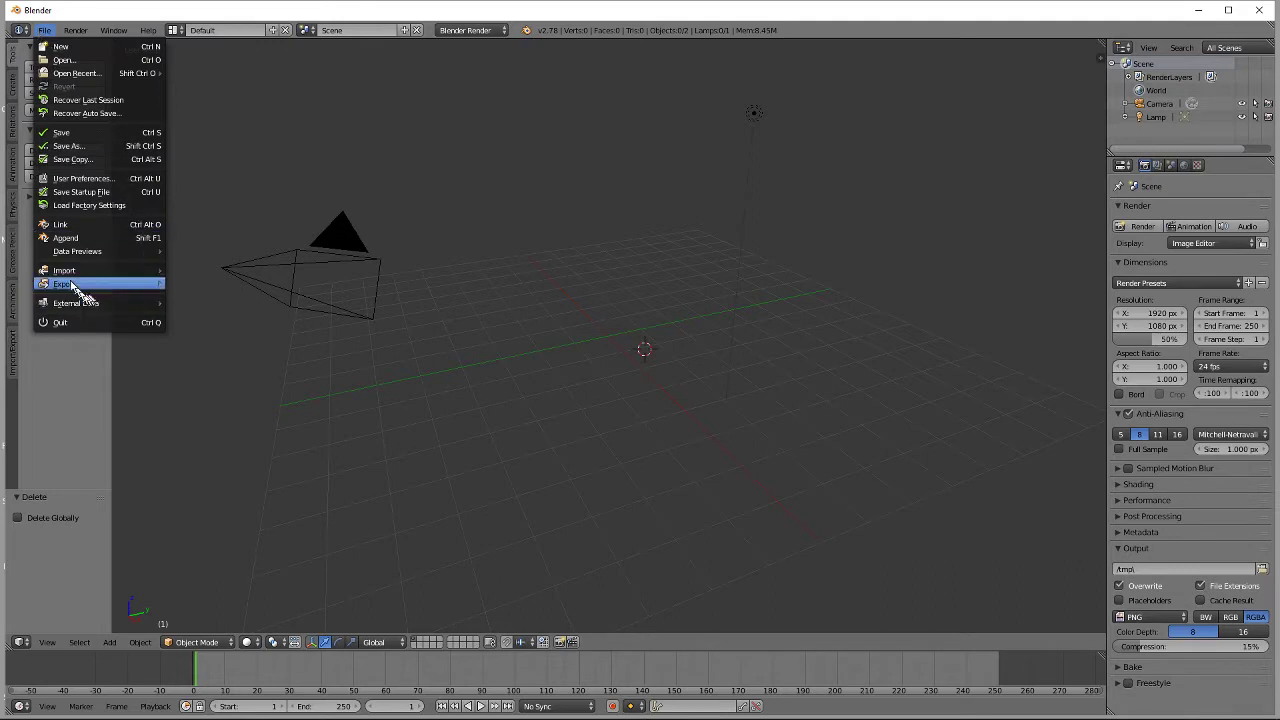
{"action": "mouse_move", "coordinate": [68, 272]}
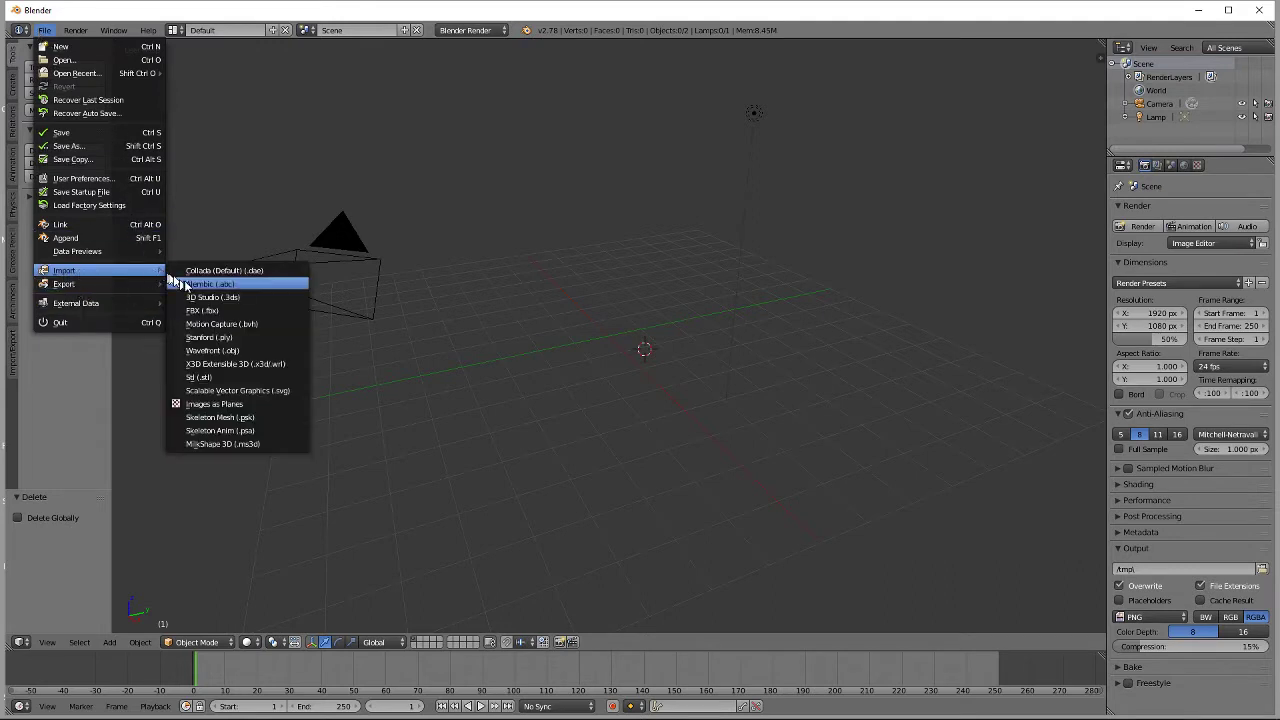
{"action": "left_click", "coordinate": [210, 350]}
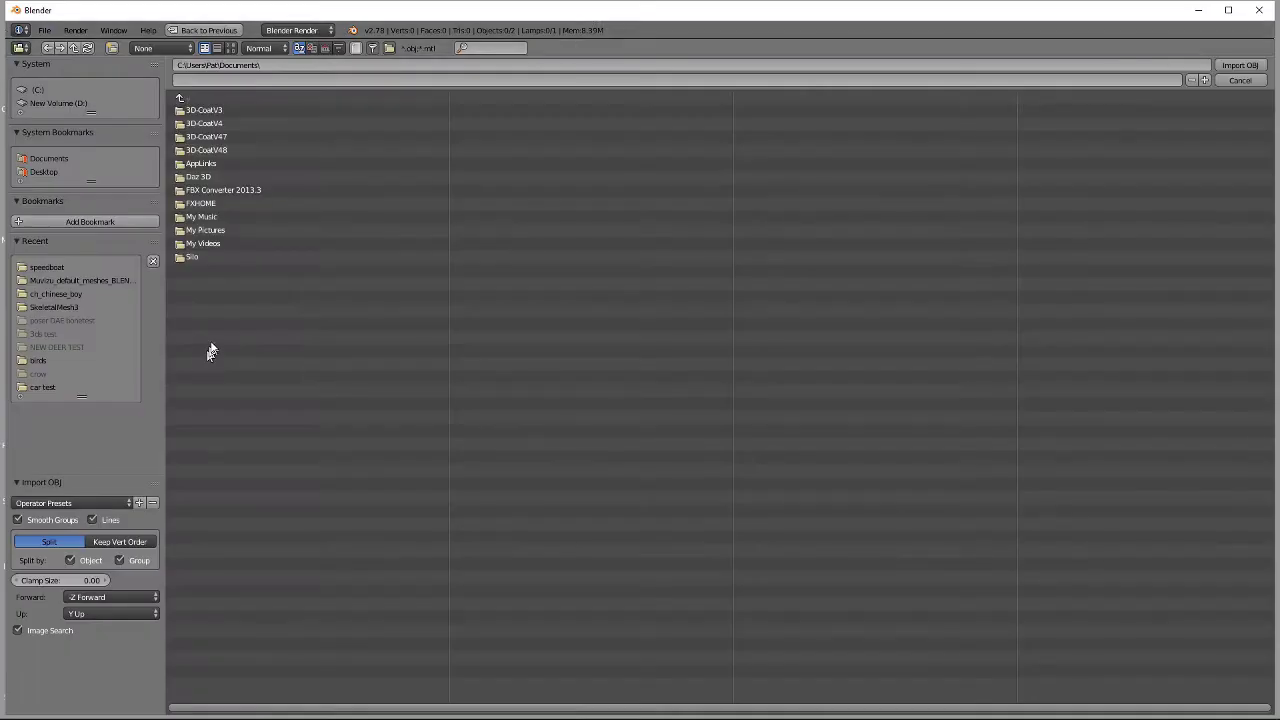
{"action": "left_click", "coordinate": [47, 267]}
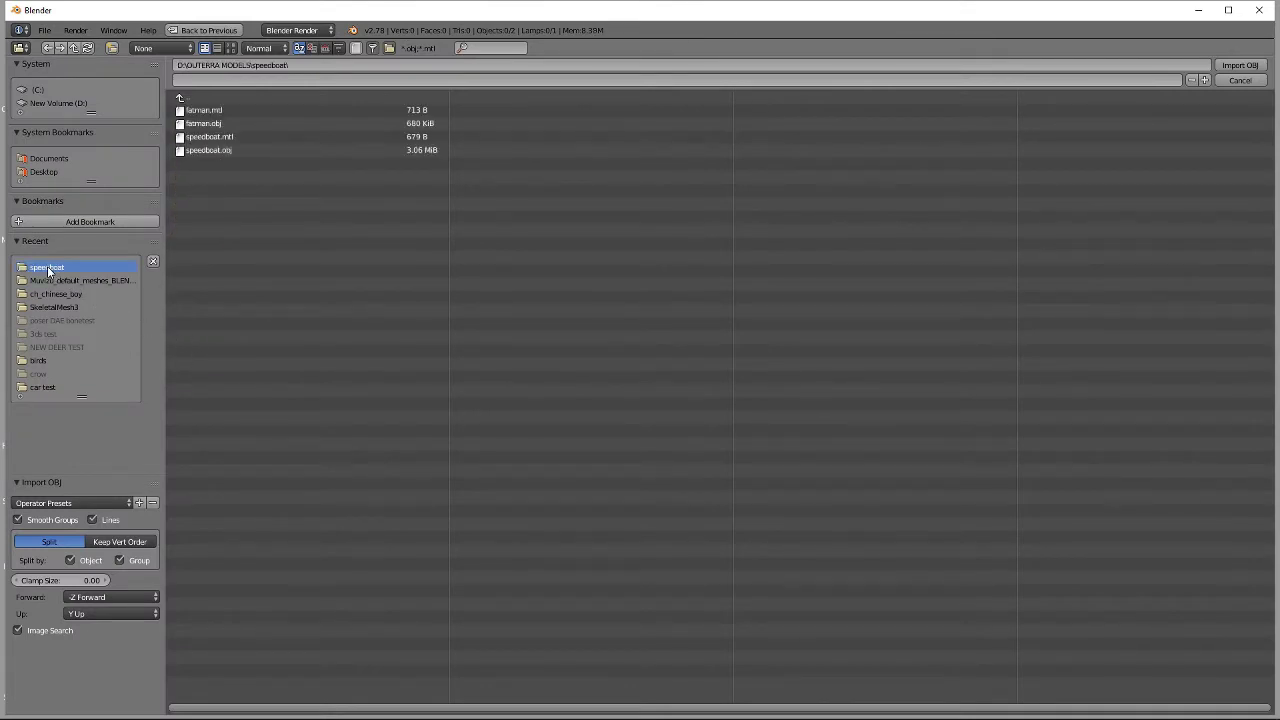
{"action": "left_click", "coordinate": [203, 151]}
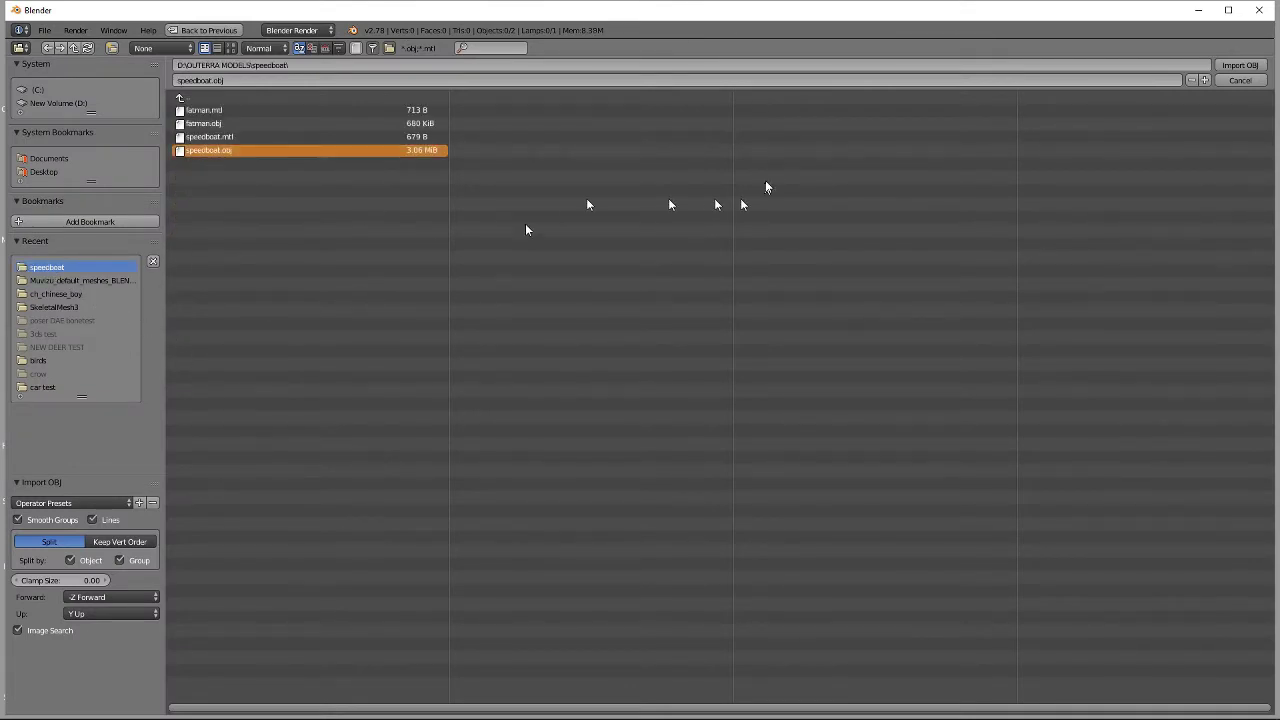
{"action": "left_click", "coordinate": [1240, 66]}
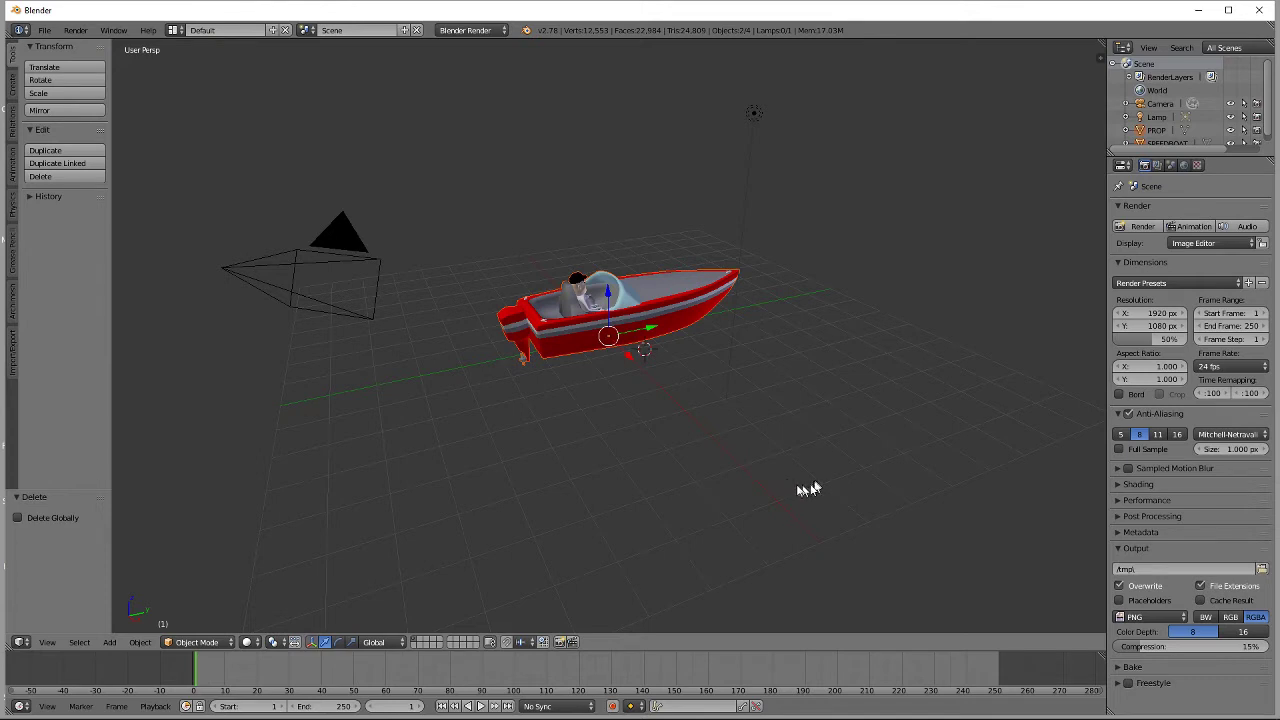
Step: Parent the PROP object to SPEEDBOAT using the Object parent type and expand SPEEDBOAT's hierarchy in the enlarged outliner
{"action": "middle_click_drag", "start_coordinate": [726, 451], "coordinate": [1010, 504]}
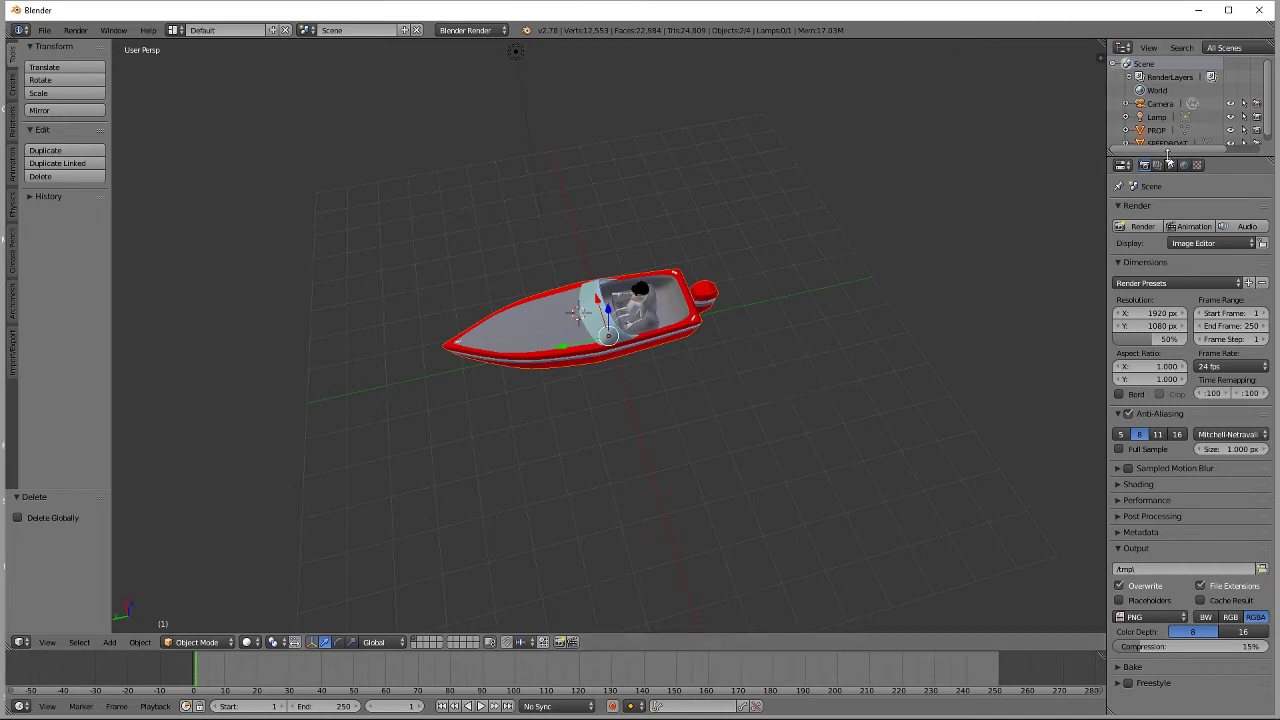
{"action": "left_click_drag", "start_coordinate": [1236, 156], "coordinate": [1250, 208]}
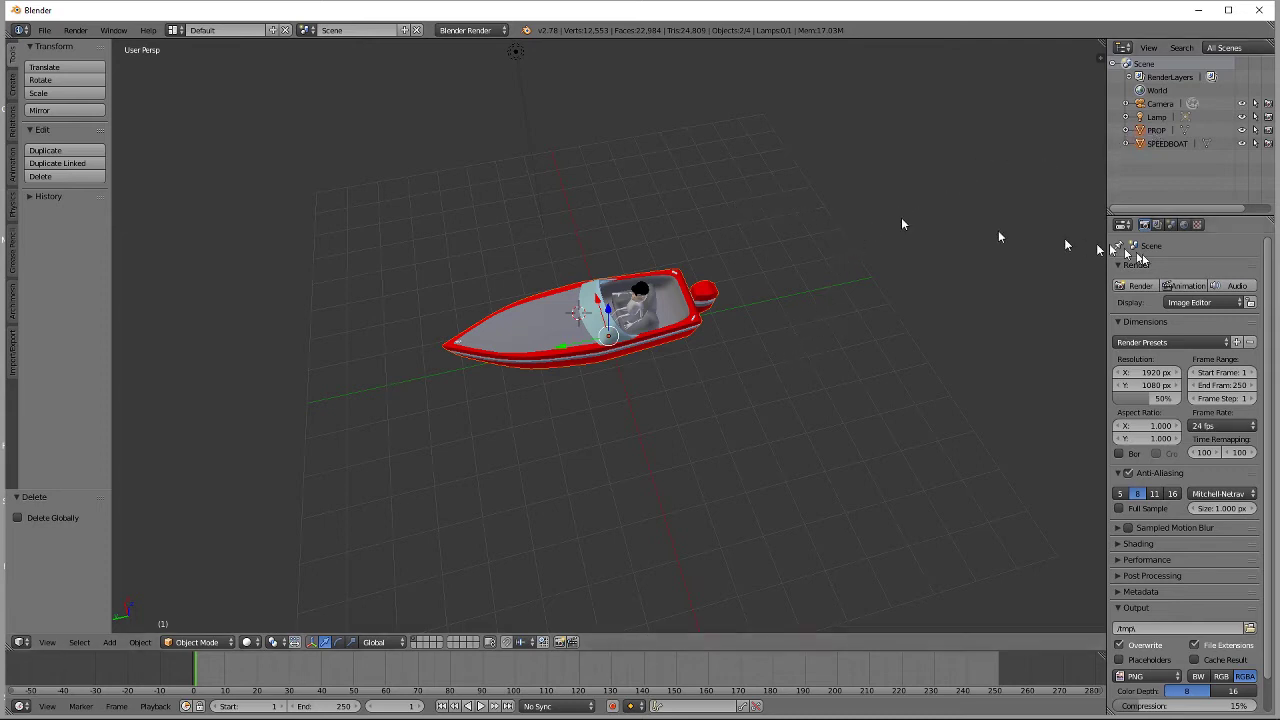
{"action": "left_click", "coordinate": [1155, 131]}
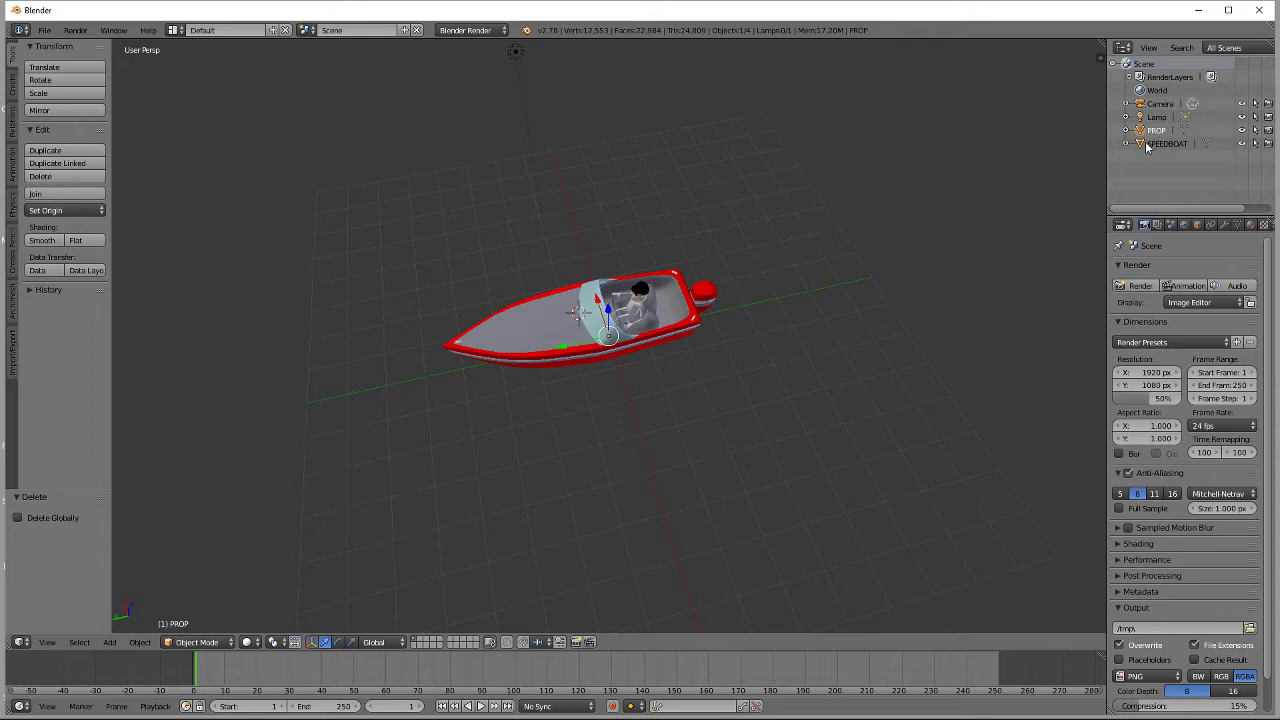
{"action": "left_click", "coordinate": [1160, 144]}
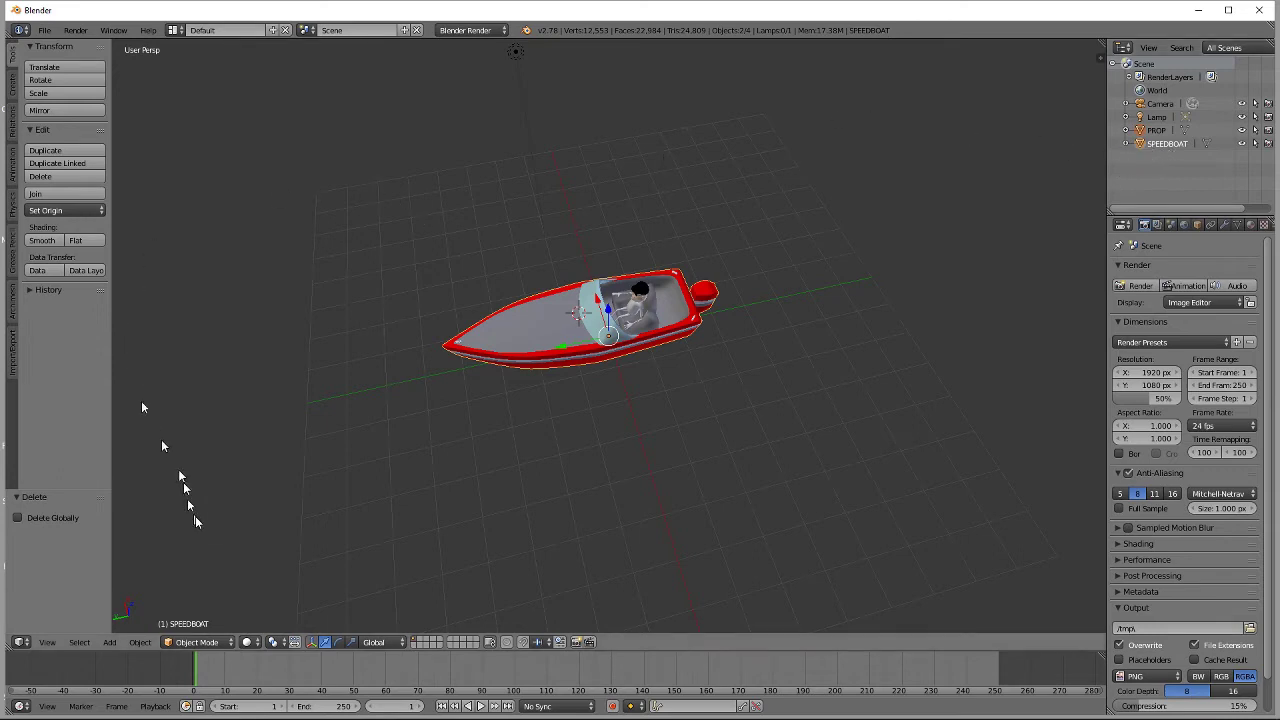
{"action": "left_click", "coordinate": [142, 647]}
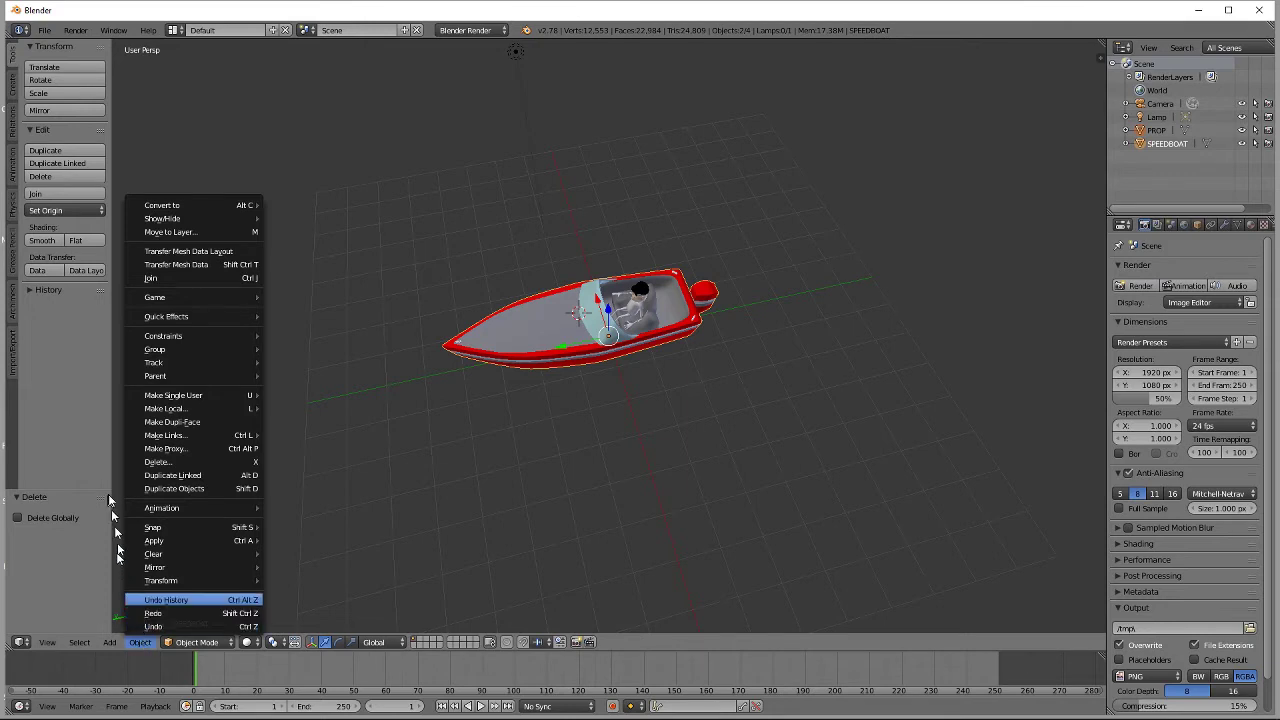
{"action": "mouse_move", "coordinate": [150, 376]}
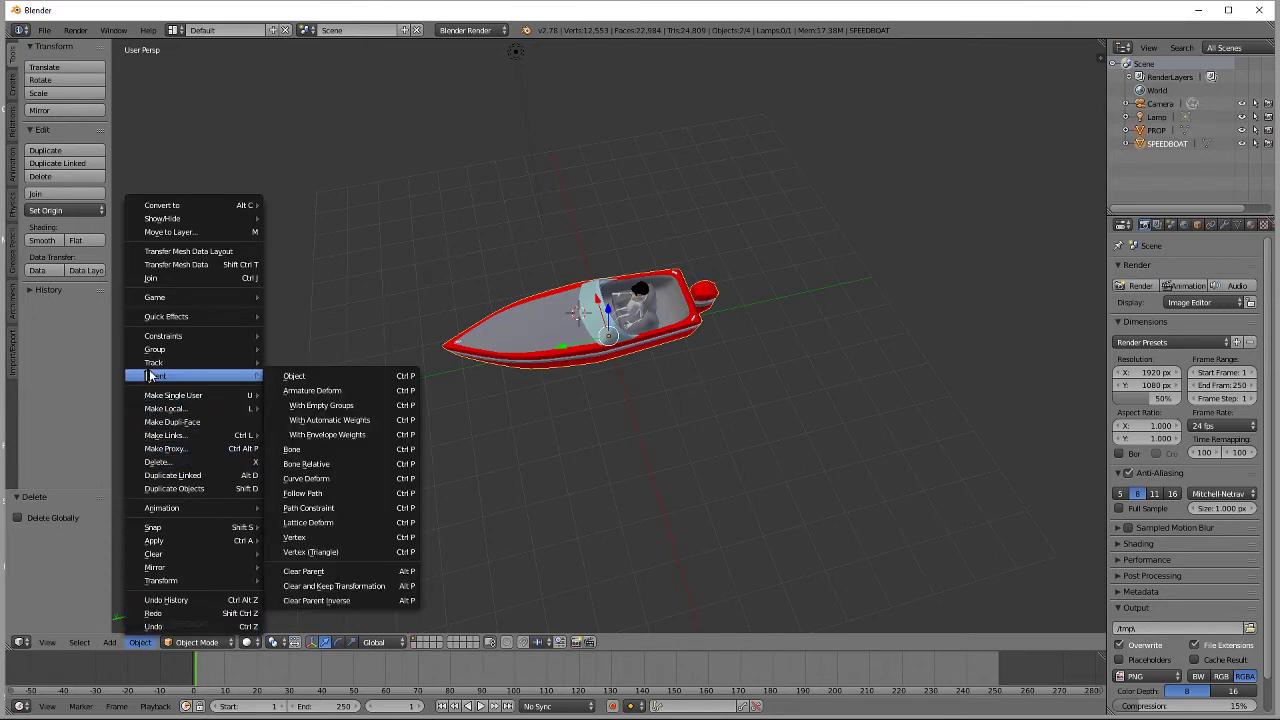
{"action": "left_click", "coordinate": [296, 377]}
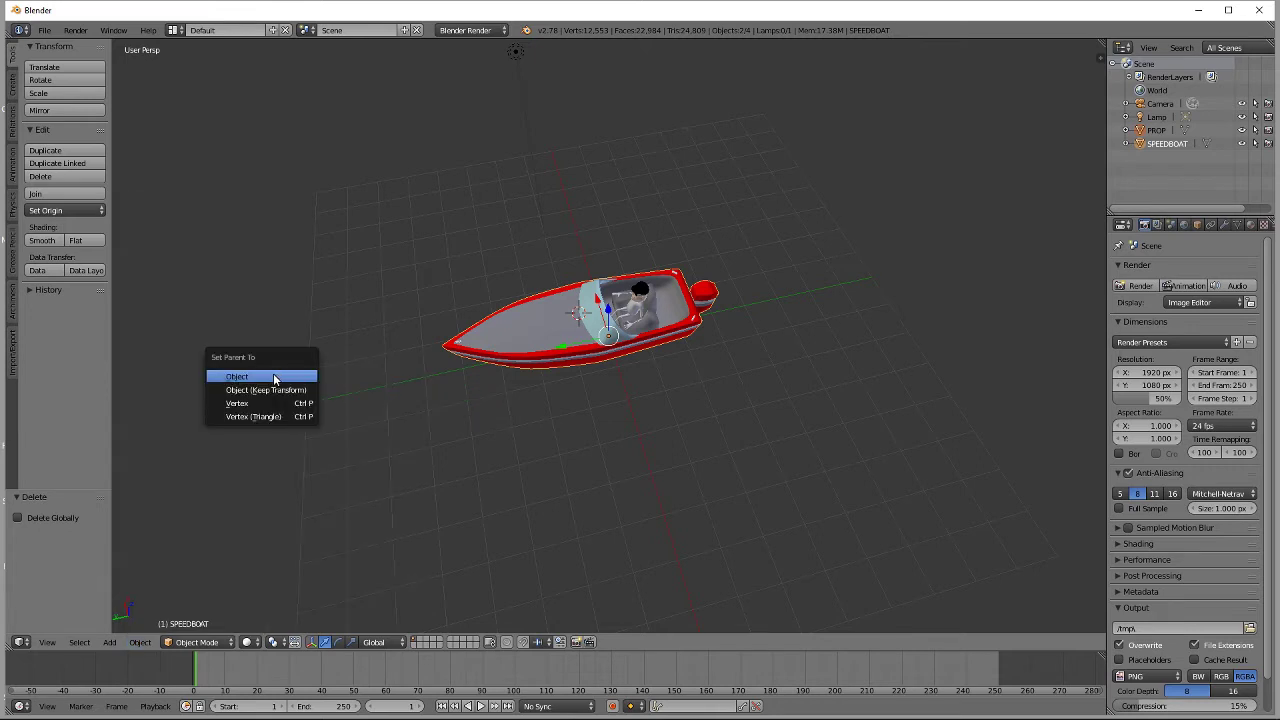
{"action": "left_click", "coordinate": [274, 377]}
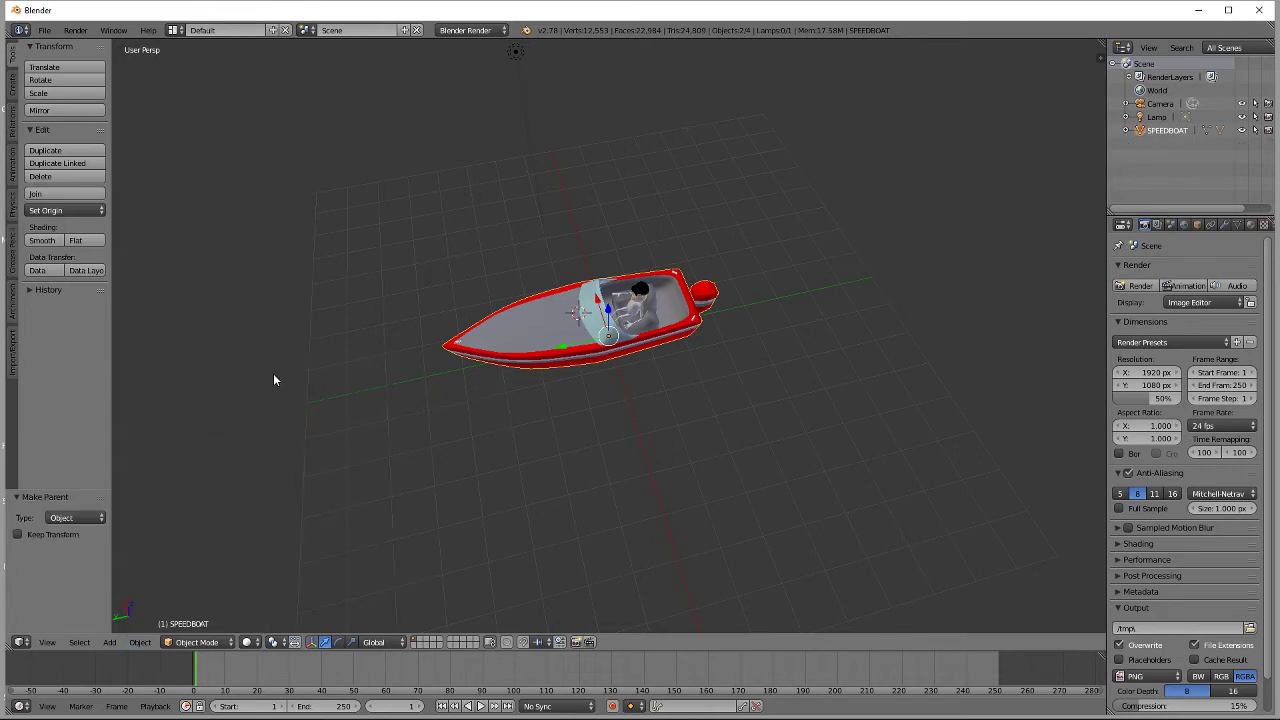
{"action": "left_click", "coordinate": [1125, 131]}
Step: Set the PROP object's origin to its geometry and compare its pivot position with that of SPEEDBOAT
{"action": "middle_click_drag", "start_coordinate": [865, 428], "coordinate": [614, 349]}
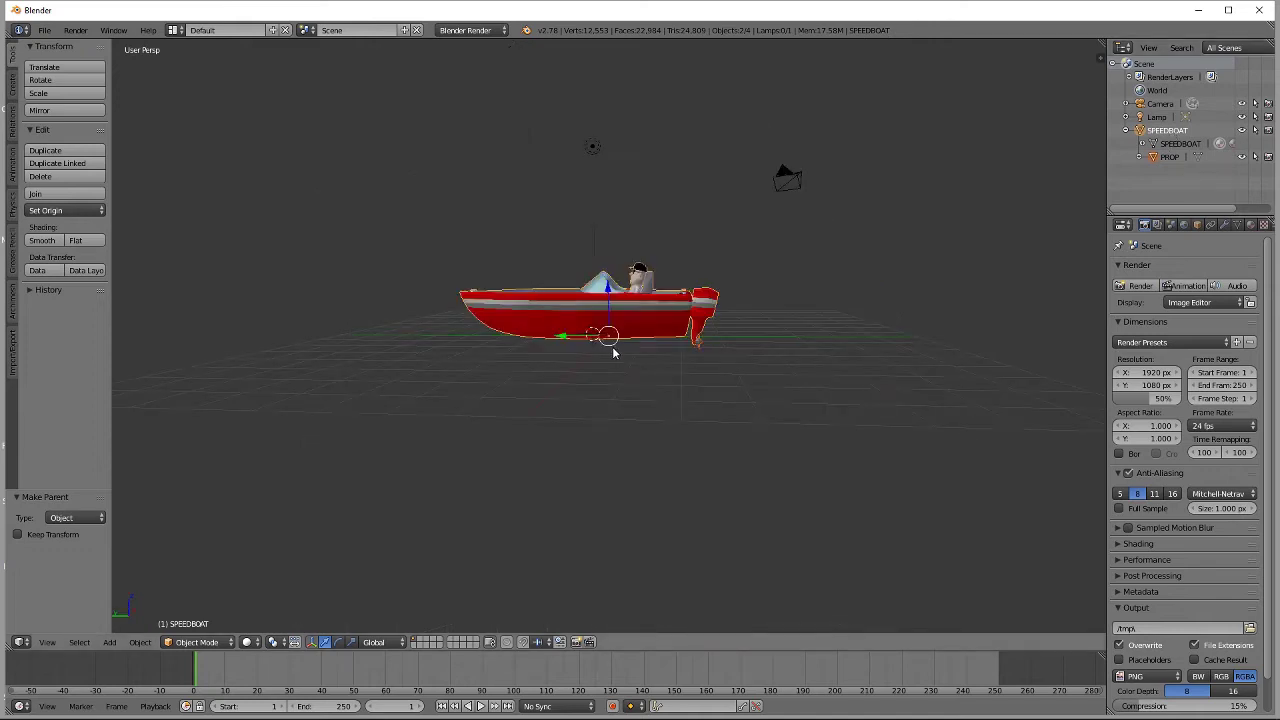
{"action": "left_click", "coordinate": [1172, 158]}
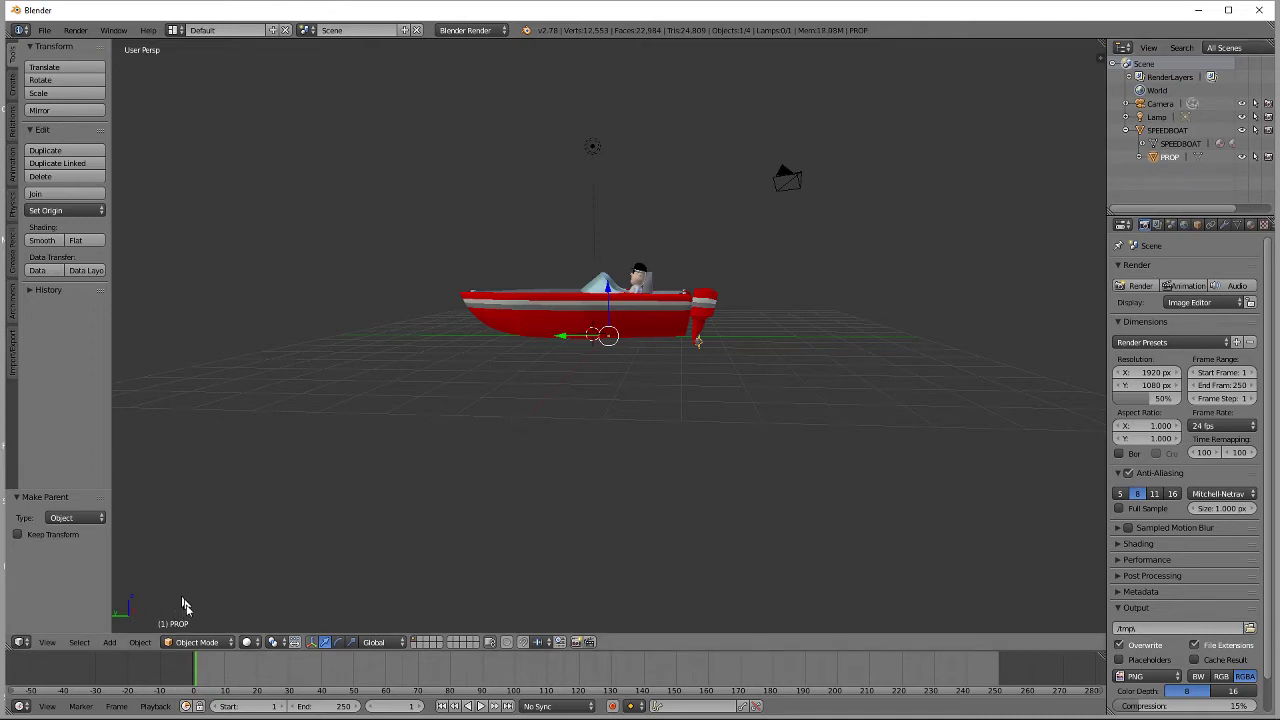
{"action": "left_click", "coordinate": [140, 645]}
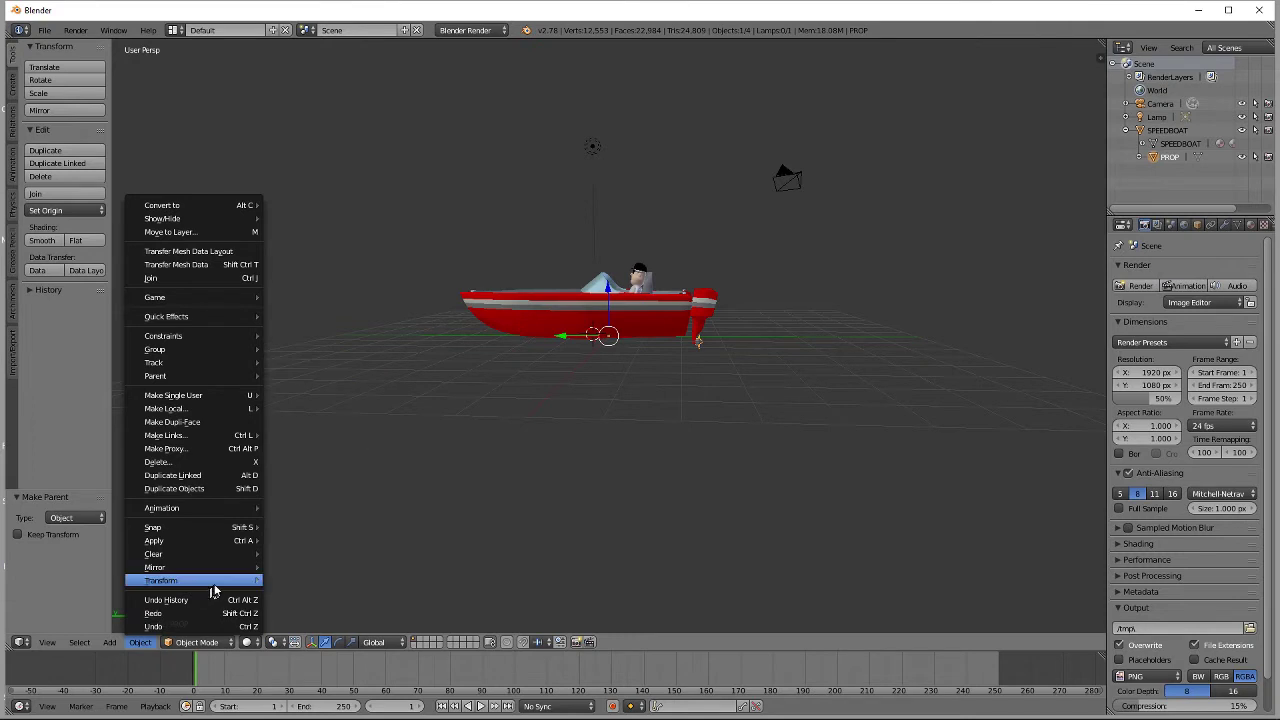
{"action": "mouse_move", "coordinate": [252, 586]}
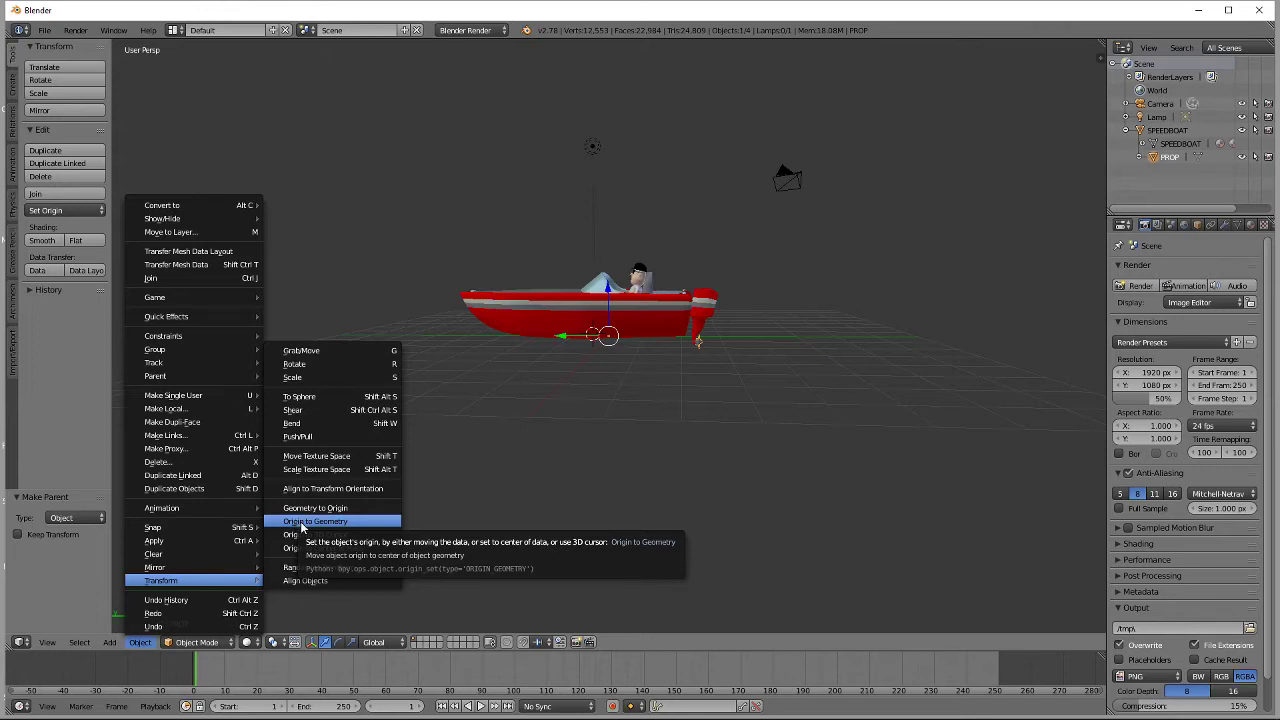
{"action": "left_click", "coordinate": [300, 524]}
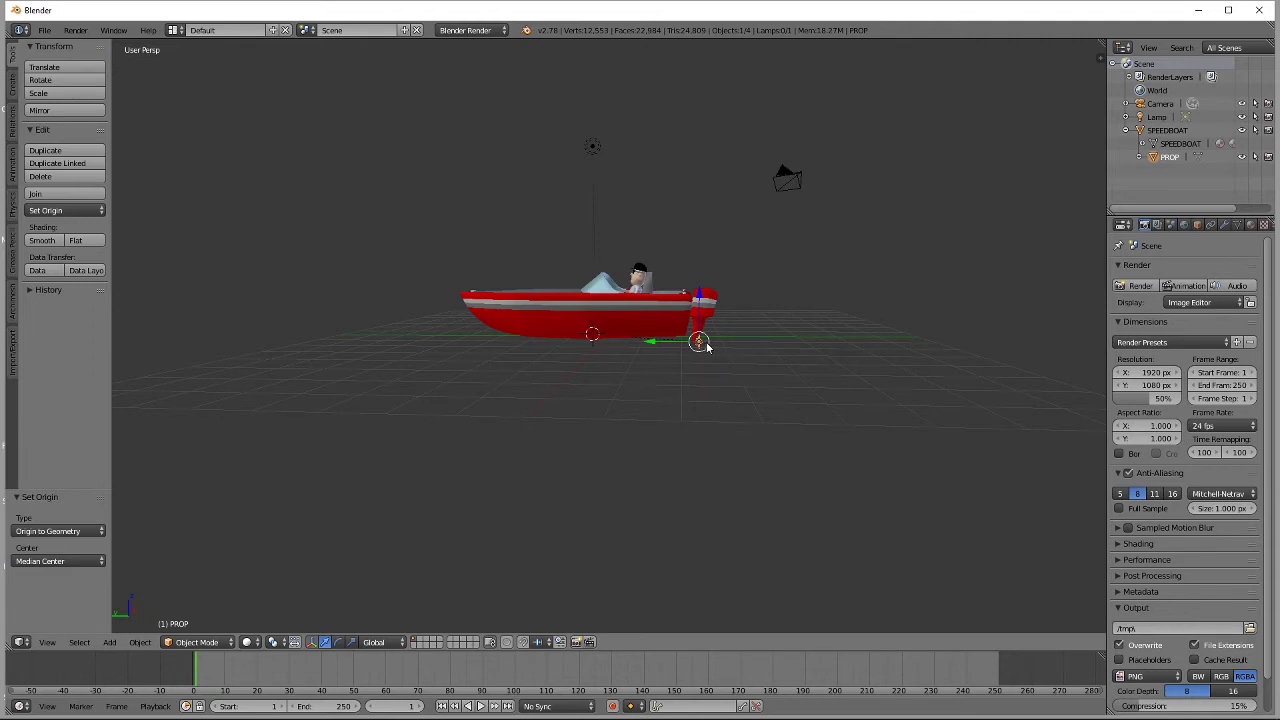
{"action": "left_click", "coordinate": [1168, 131]}
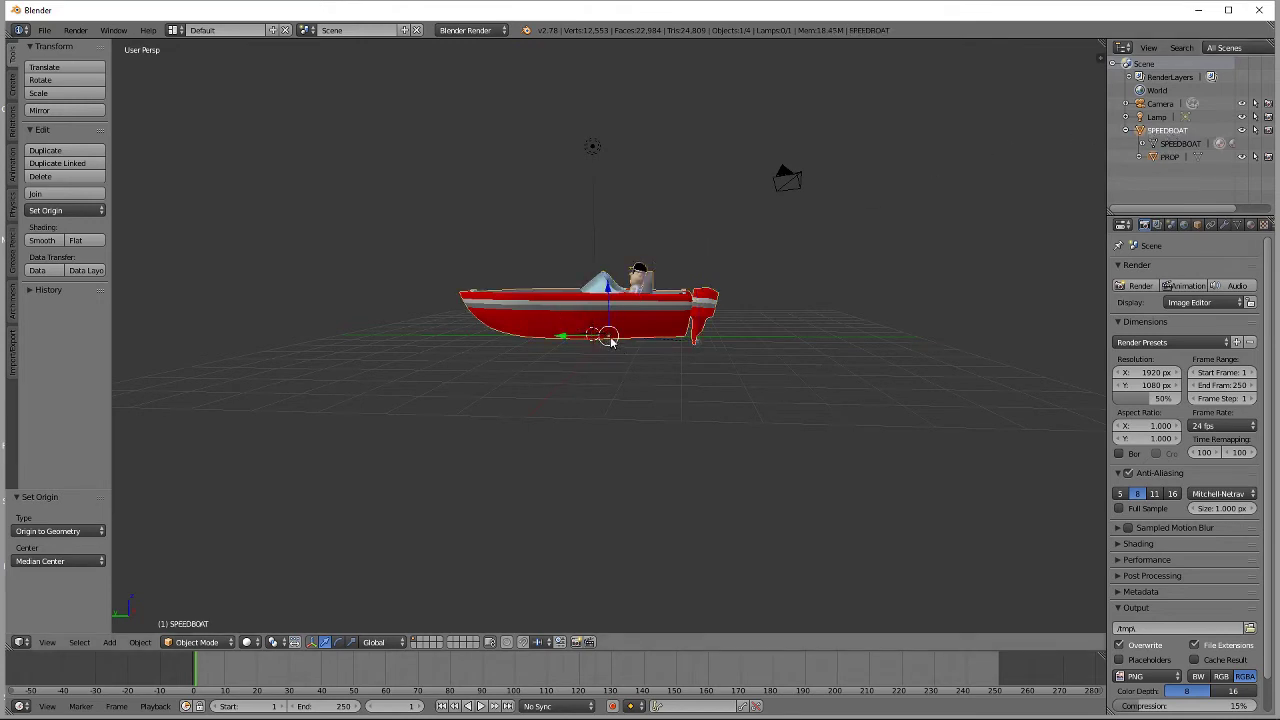
{"action": "left_click", "coordinate": [1170, 157]}
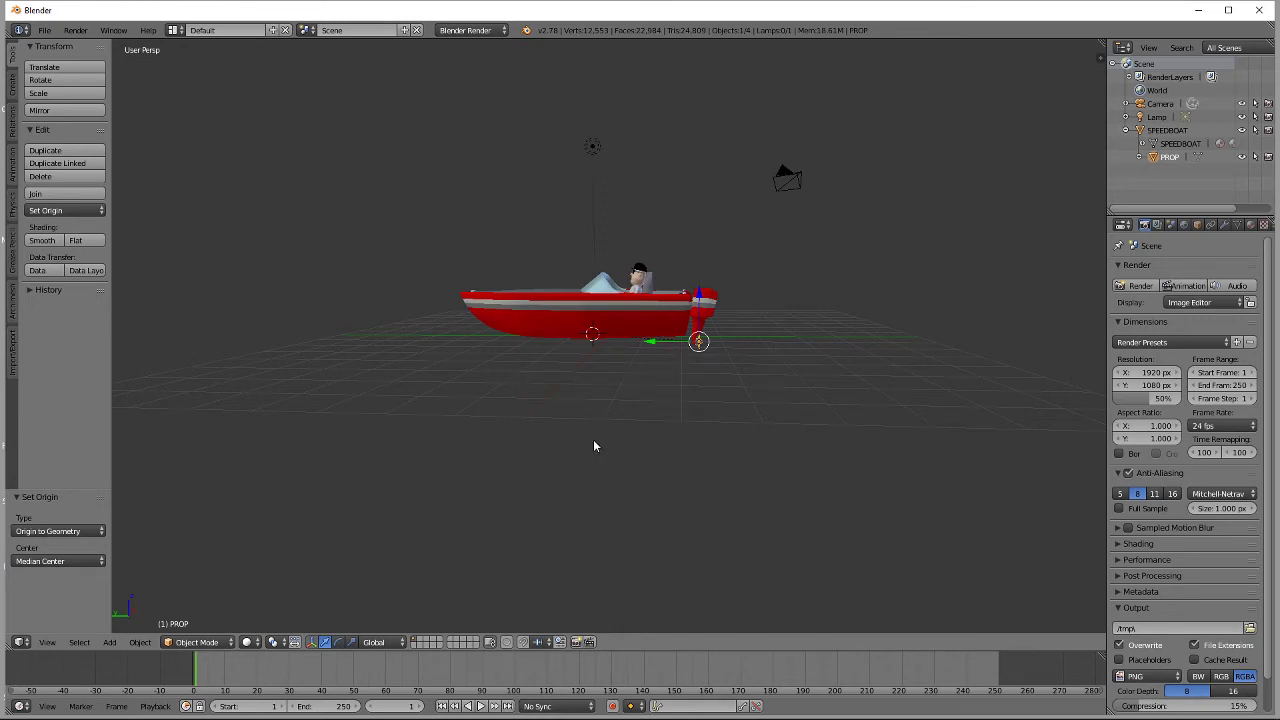
Step: Start an FBX export of the scene and set the geometry smoothing to Face
{"action": "left_click", "coordinate": [45, 31]}
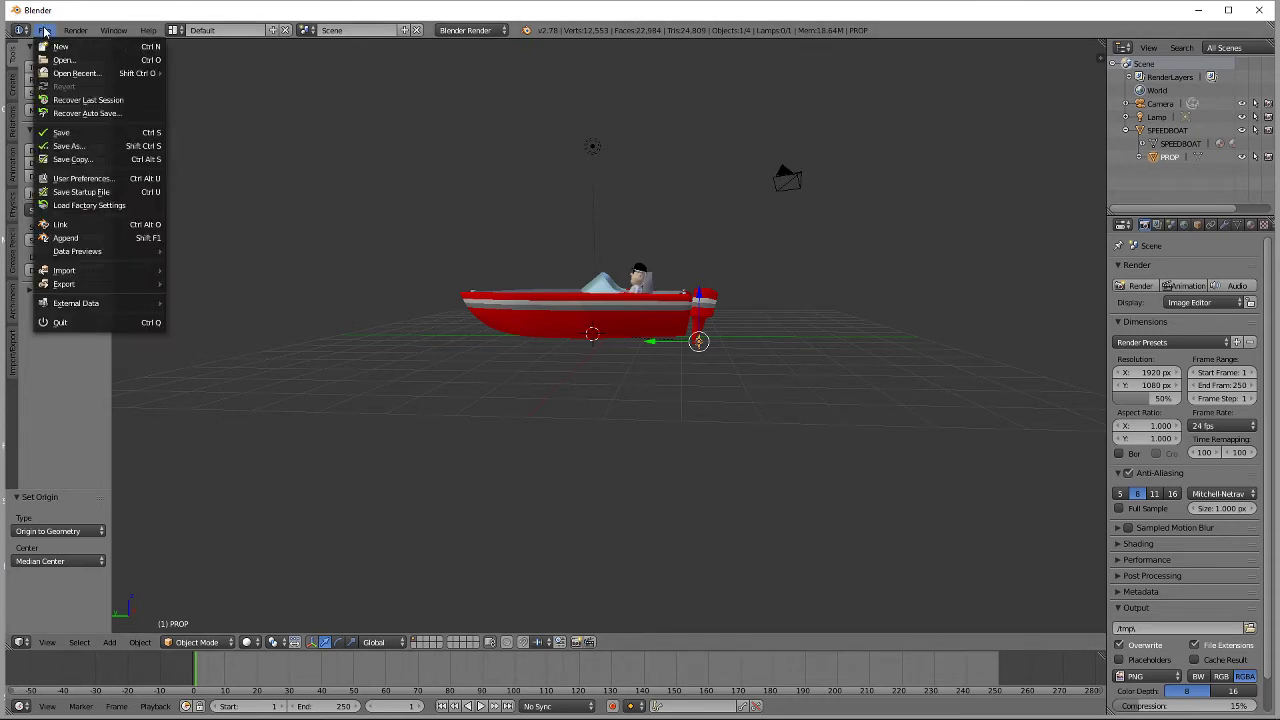
{"action": "key", "text": "ctrl+z"}
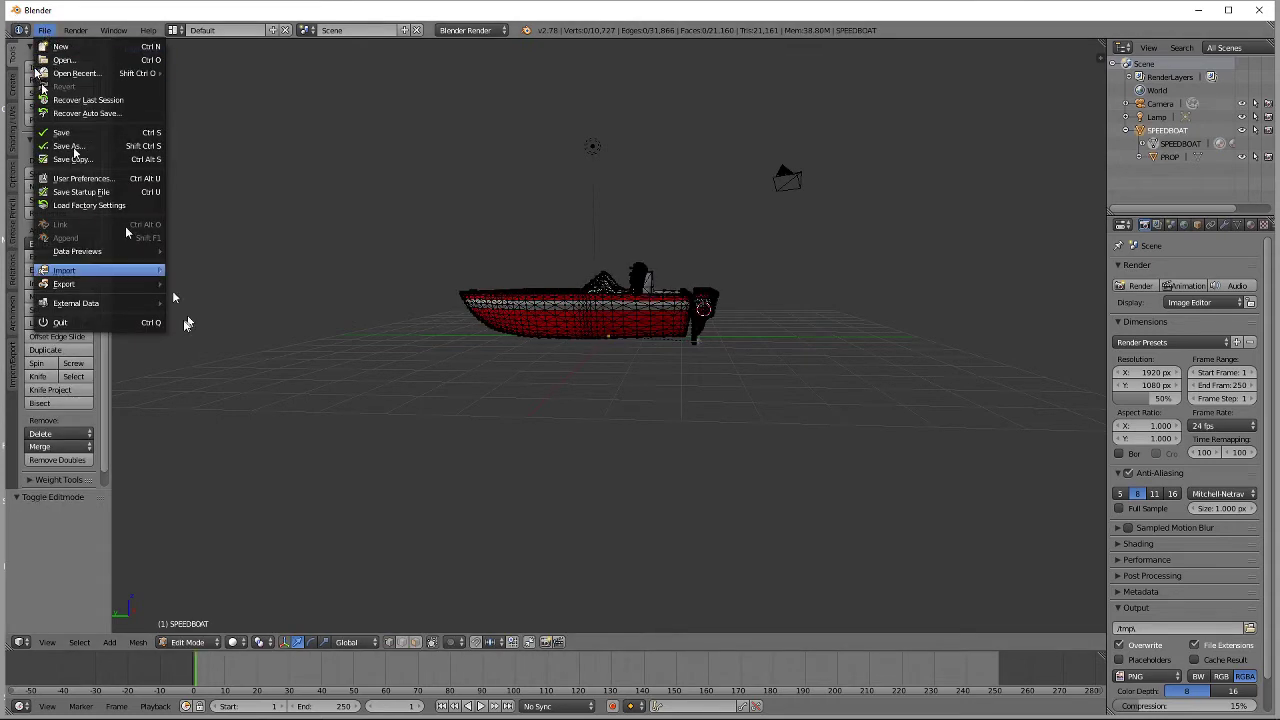
{"action": "mouse_move", "coordinate": [92, 287]}
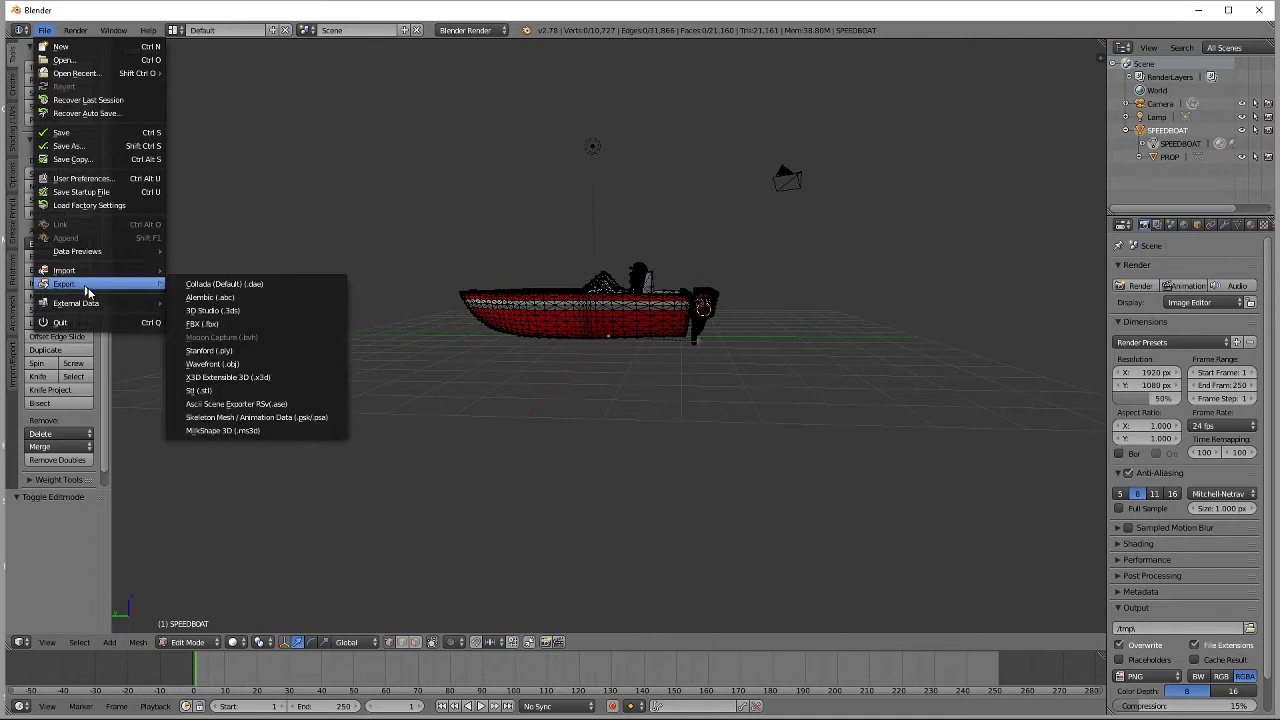
{"action": "left_click", "coordinate": [211, 325]}
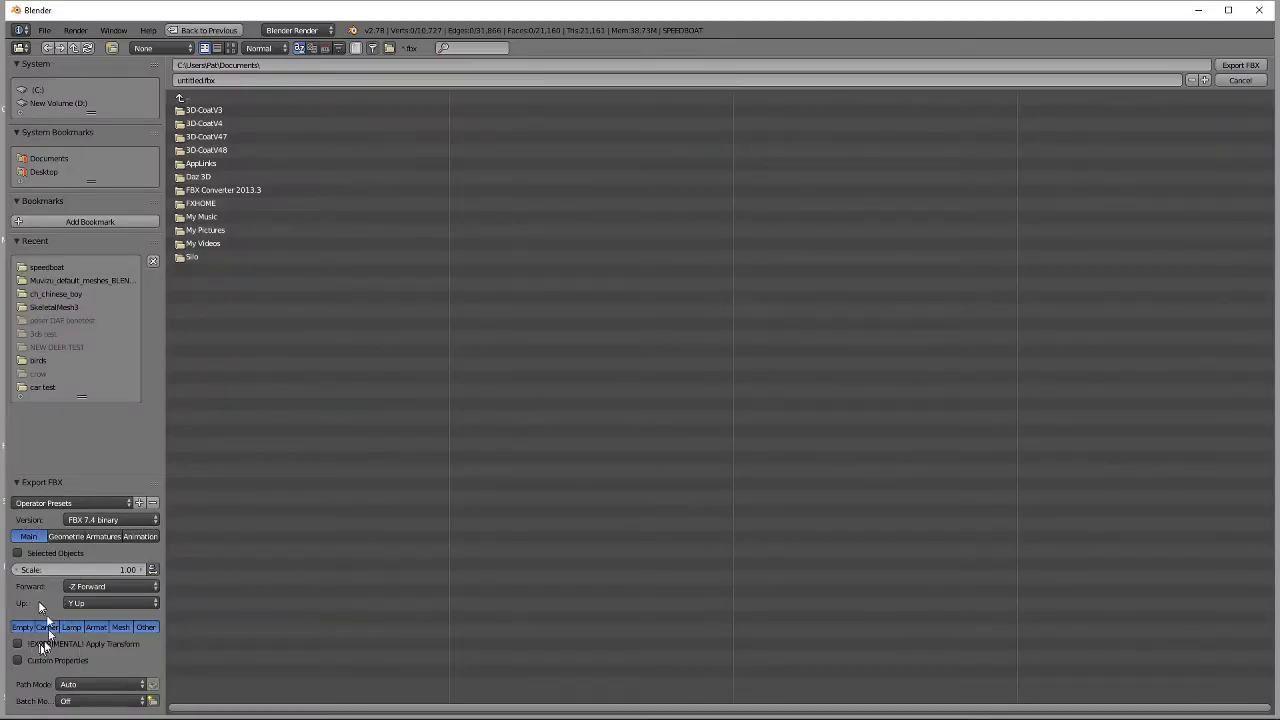
{"action": "left_click", "coordinate": [66, 537]}
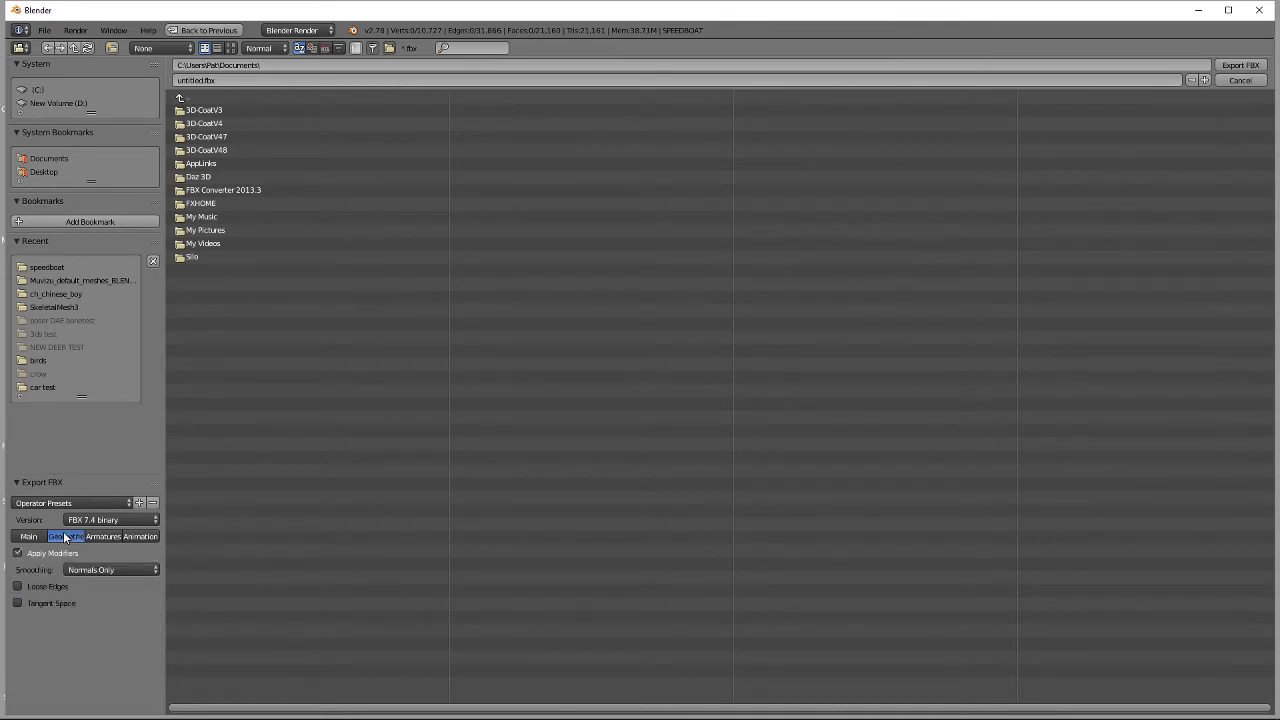
{"action": "left_click", "coordinate": [117, 570]}
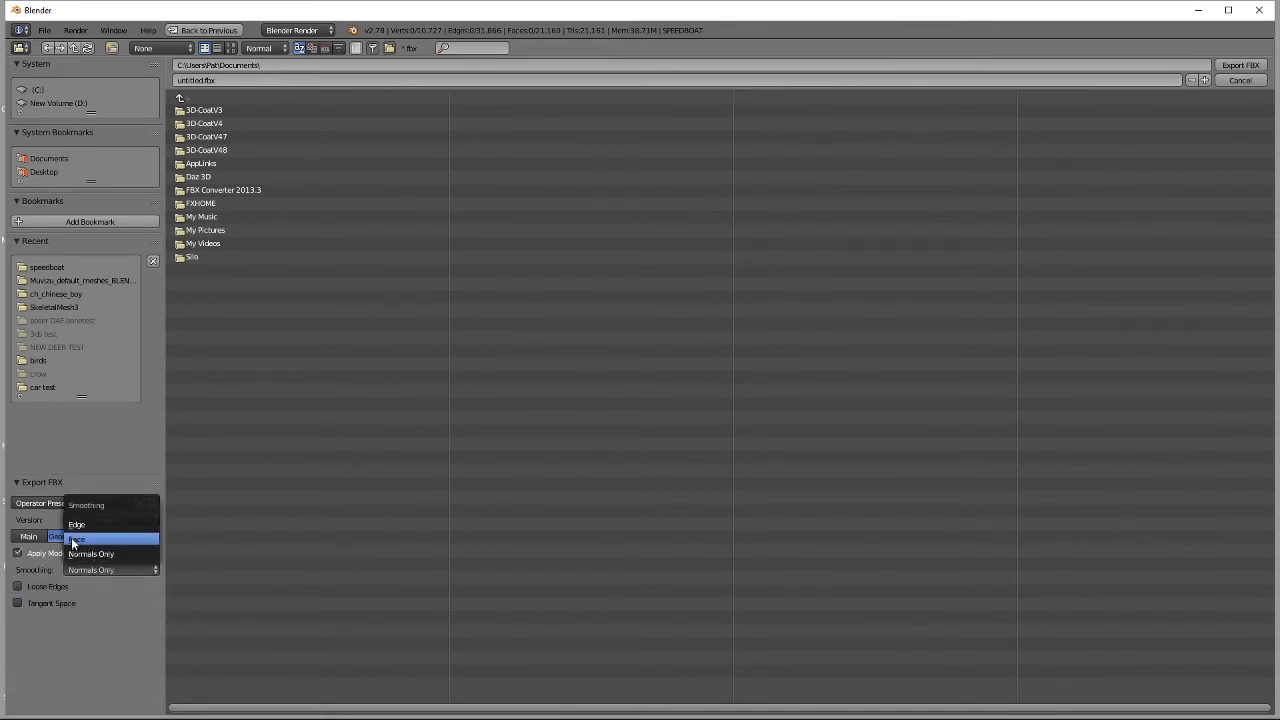
{"action": "left_click", "coordinate": [72, 540]}
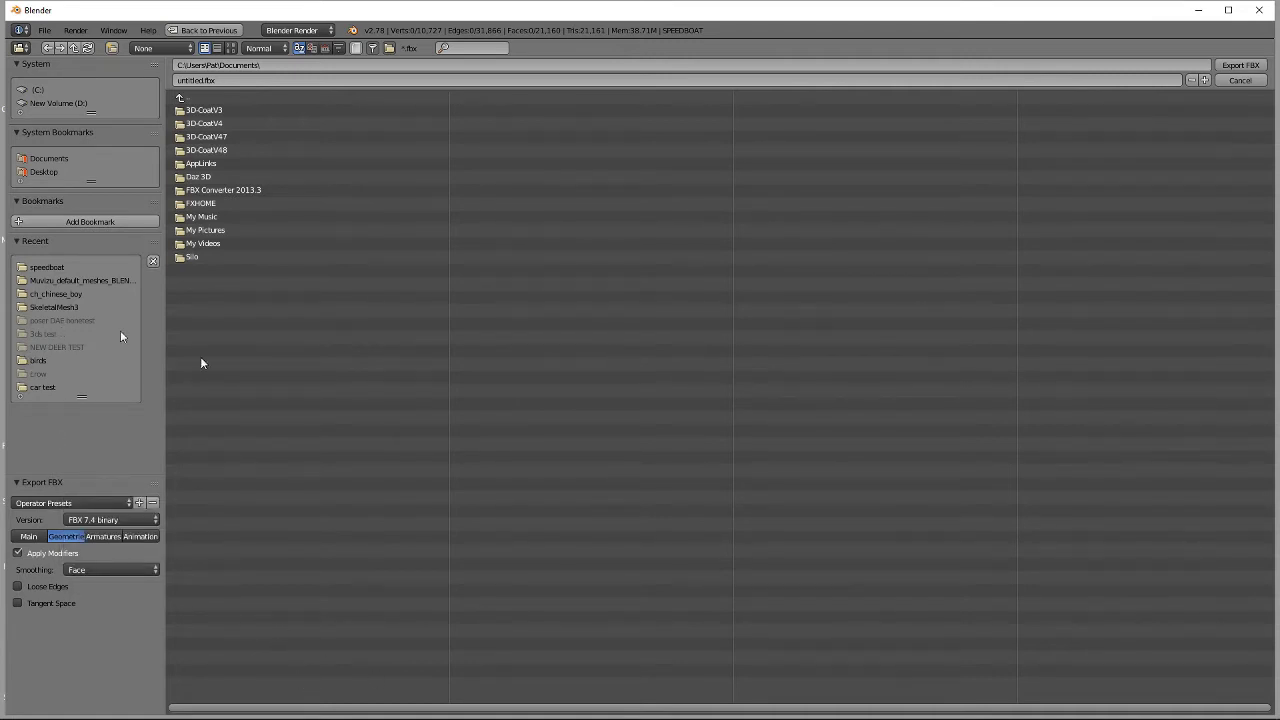
Step: Export over the existing SPEEDBOAT.fbx in the recent speedboat folder and quit Blender without saving the scene
{"action": "left_click", "coordinate": [47, 268]}
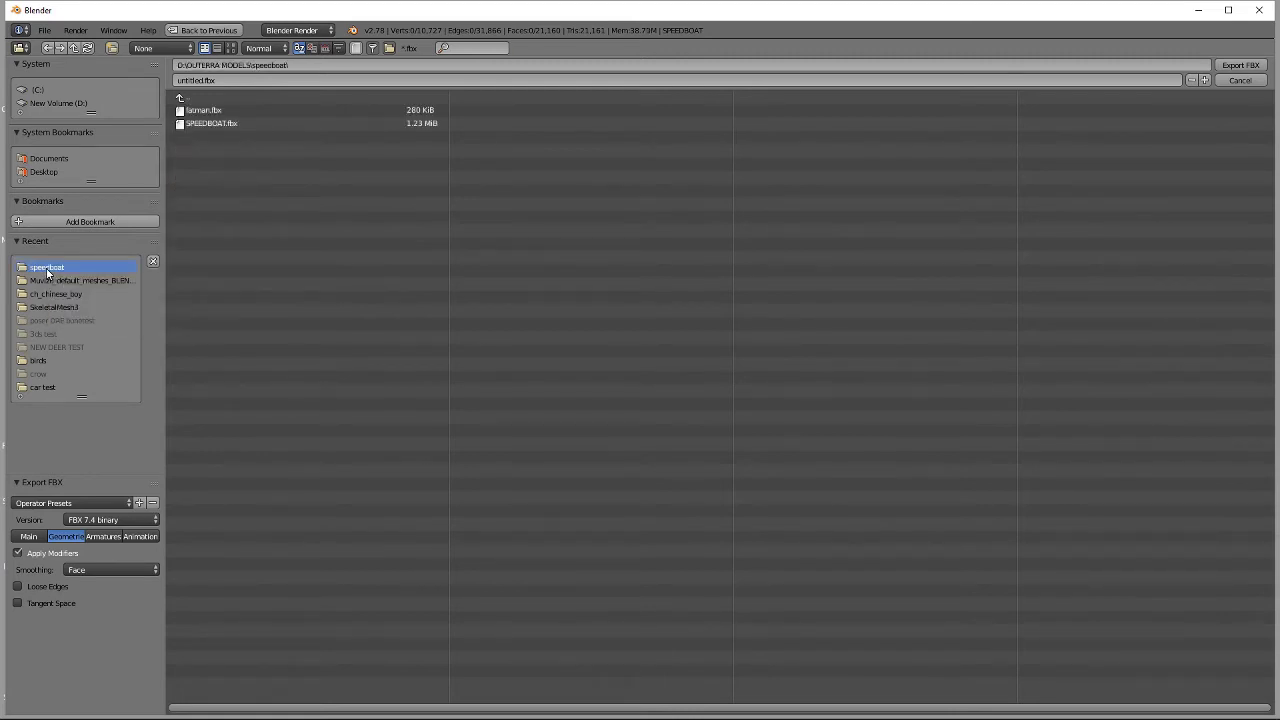
{"action": "left_click", "coordinate": [201, 124]}
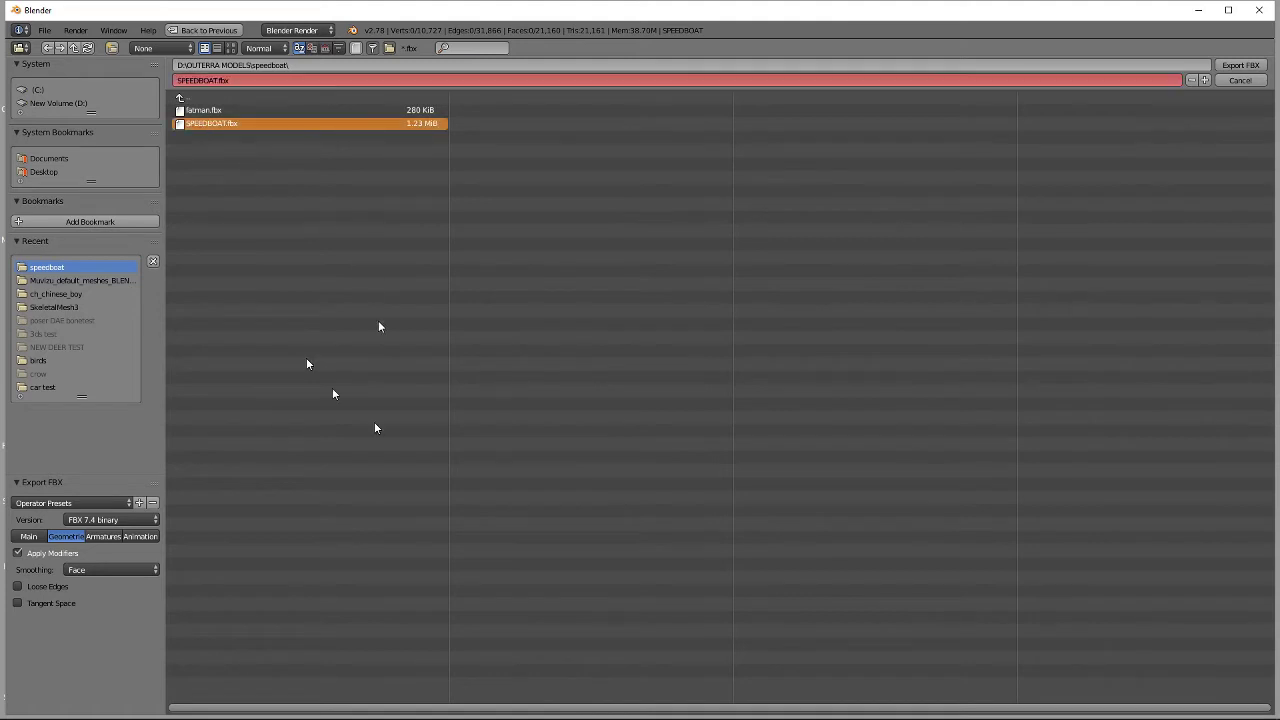
{"action": "left_click", "coordinate": [1240, 65]}
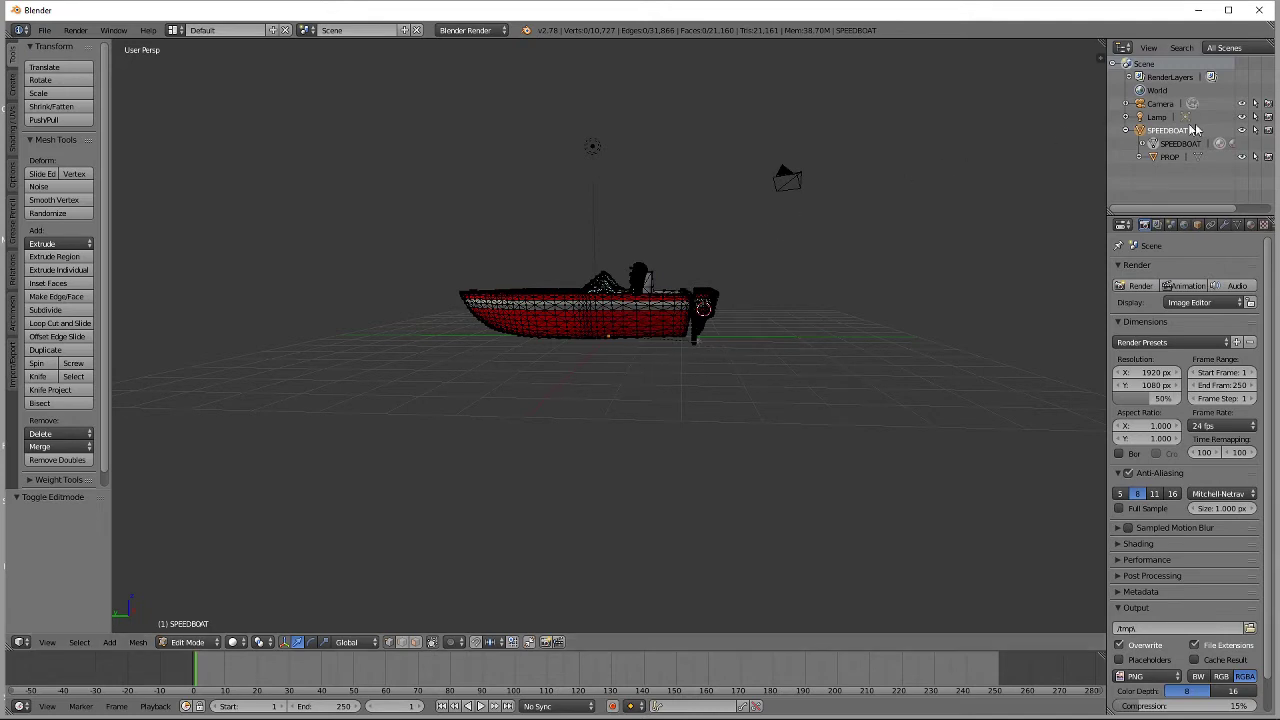
{"action": "left_click", "coordinate": [1260, 12]}
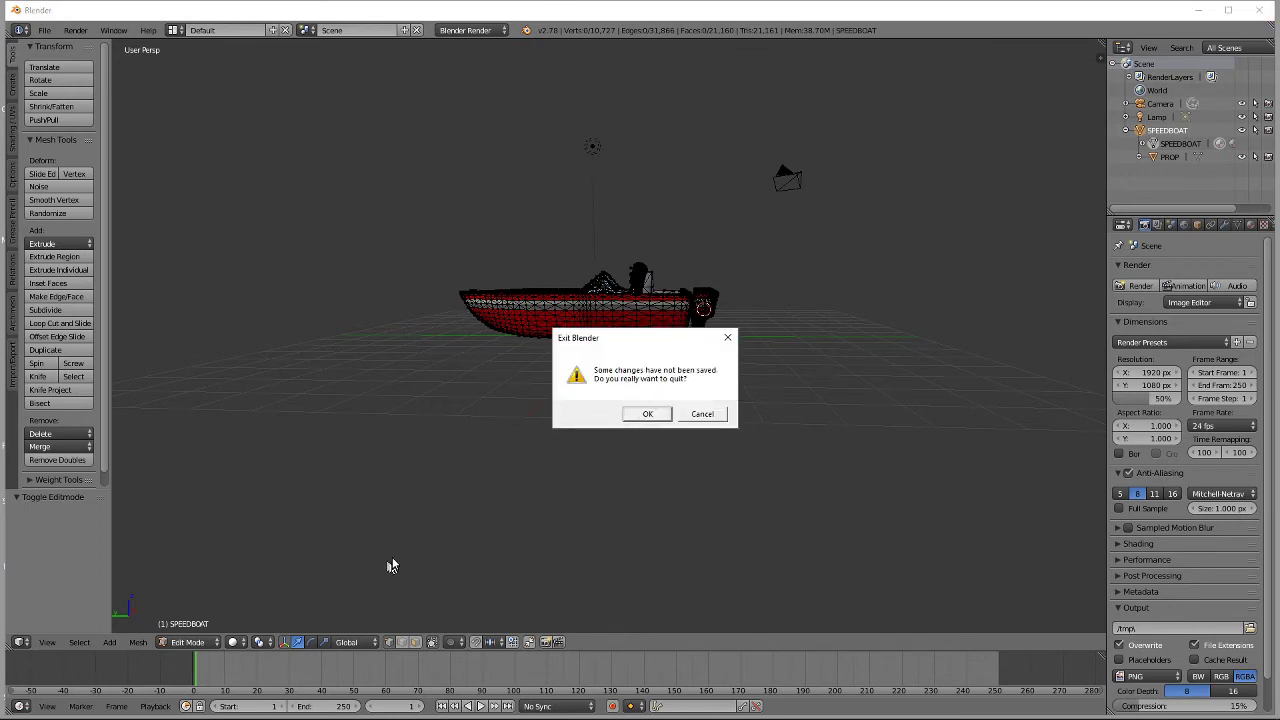
{"action": "left_click", "coordinate": [650, 415]}
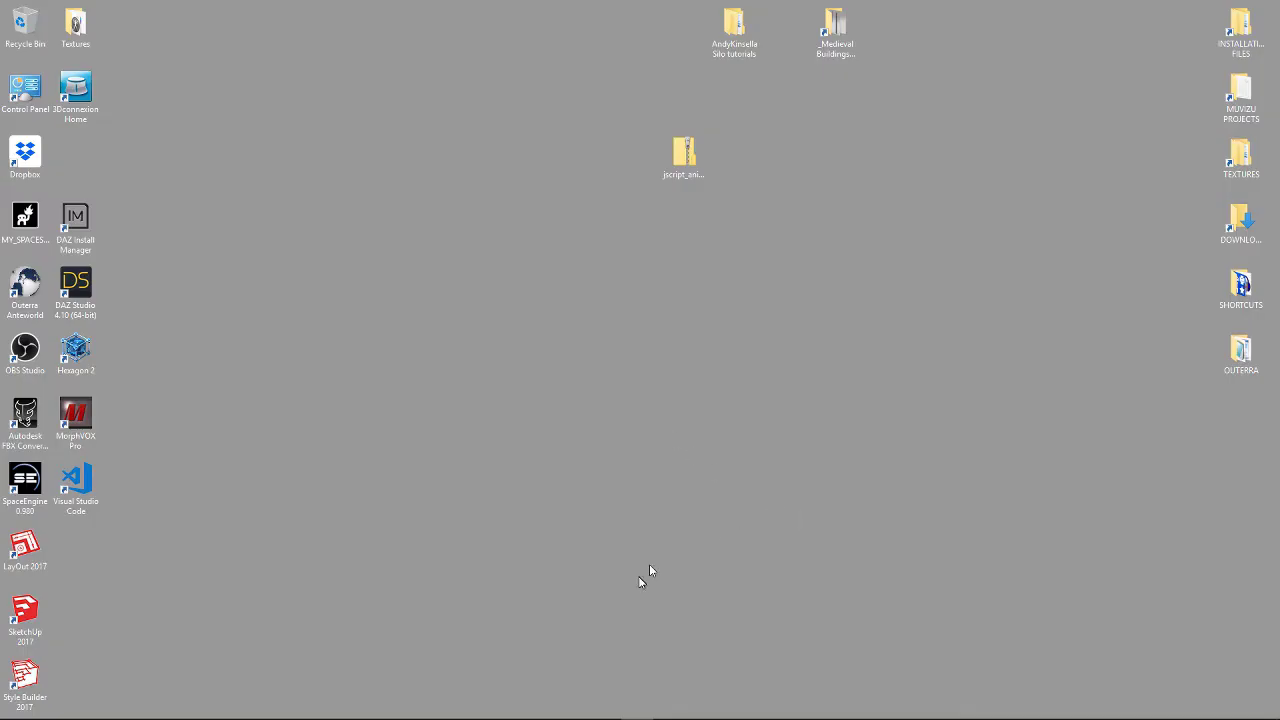
Step: Launch Outerra Anteworld and log in with the remembered account credentials
{"action": "mouse_move", "coordinate": [937, 714]}
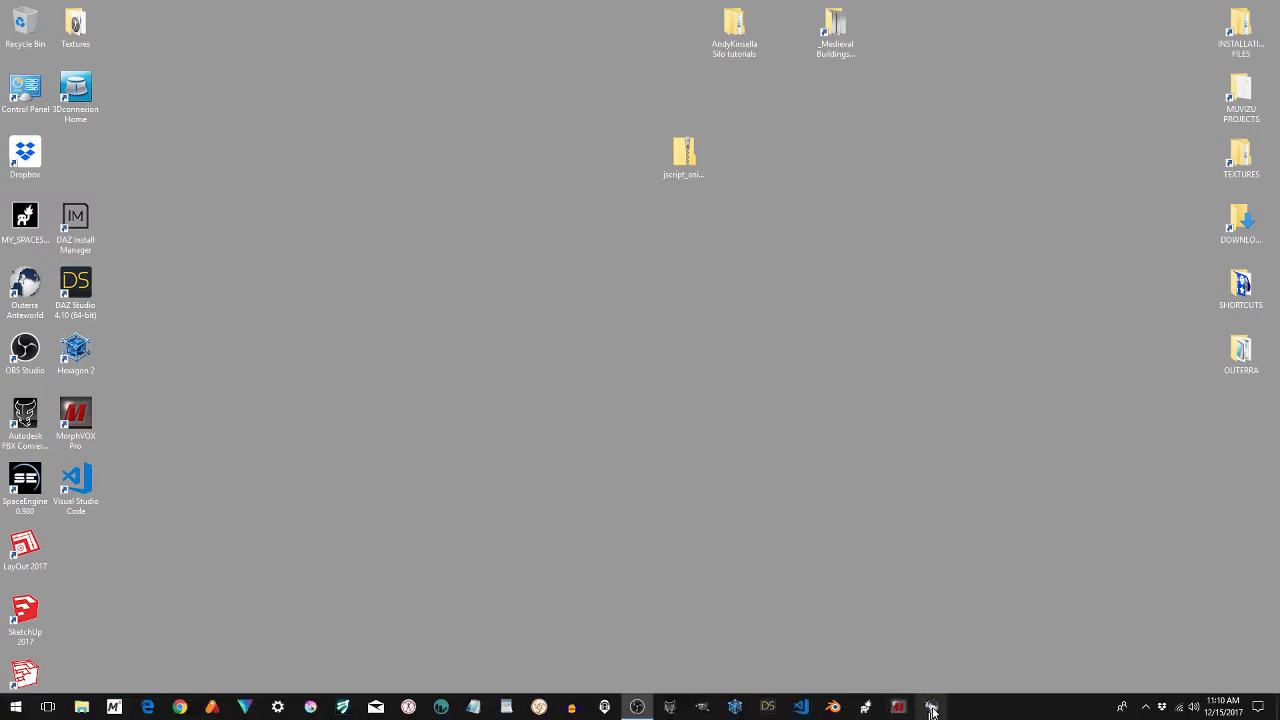
{"action": "left_click", "coordinate": [933, 710]}
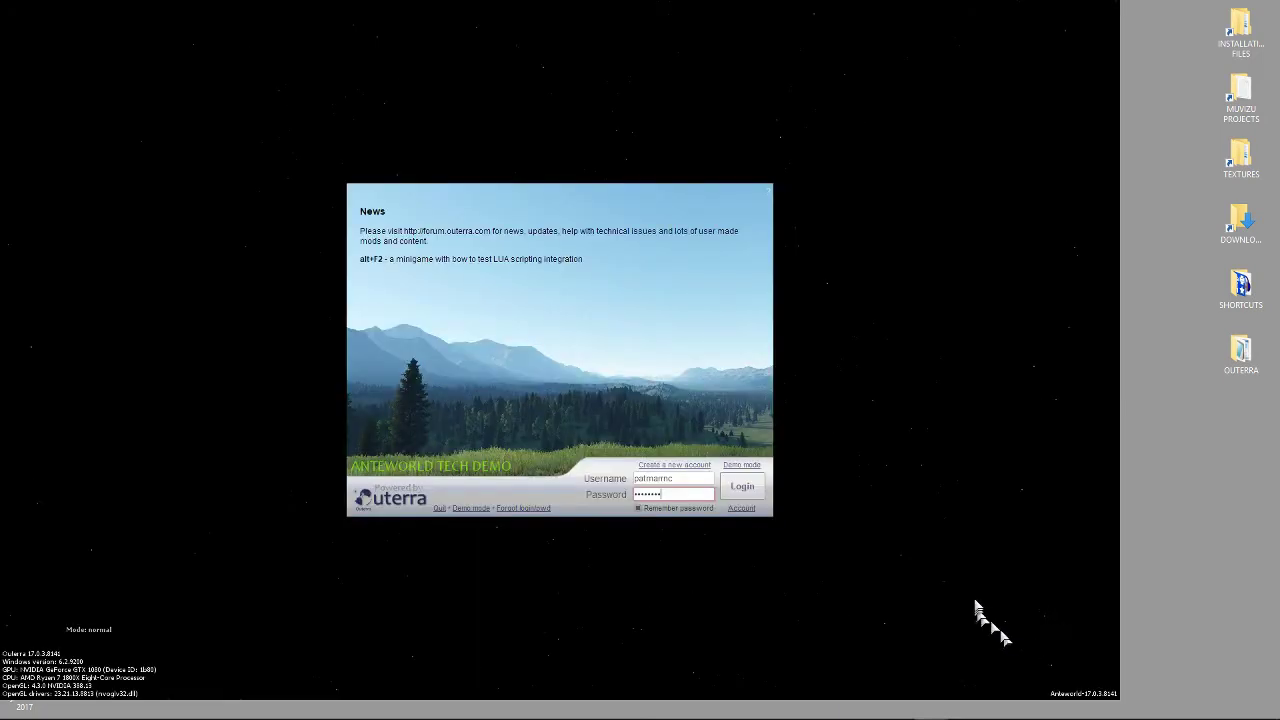
{"action": "left_click", "coordinate": [741, 487]}
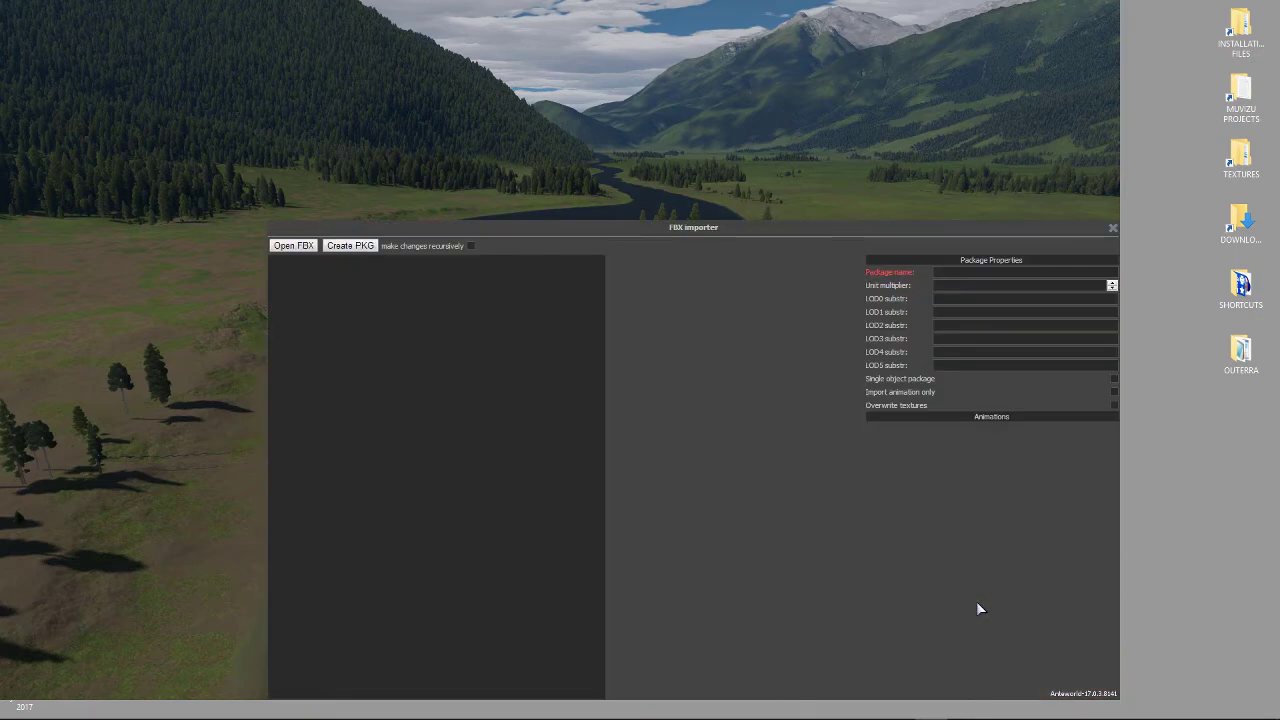
Step: Open SPEEDBOAT.fbx from the speedboat model folder in the FBX importer
{"action": "left_click_drag", "start_coordinate": [780, 228], "coordinate": [699, 89]}
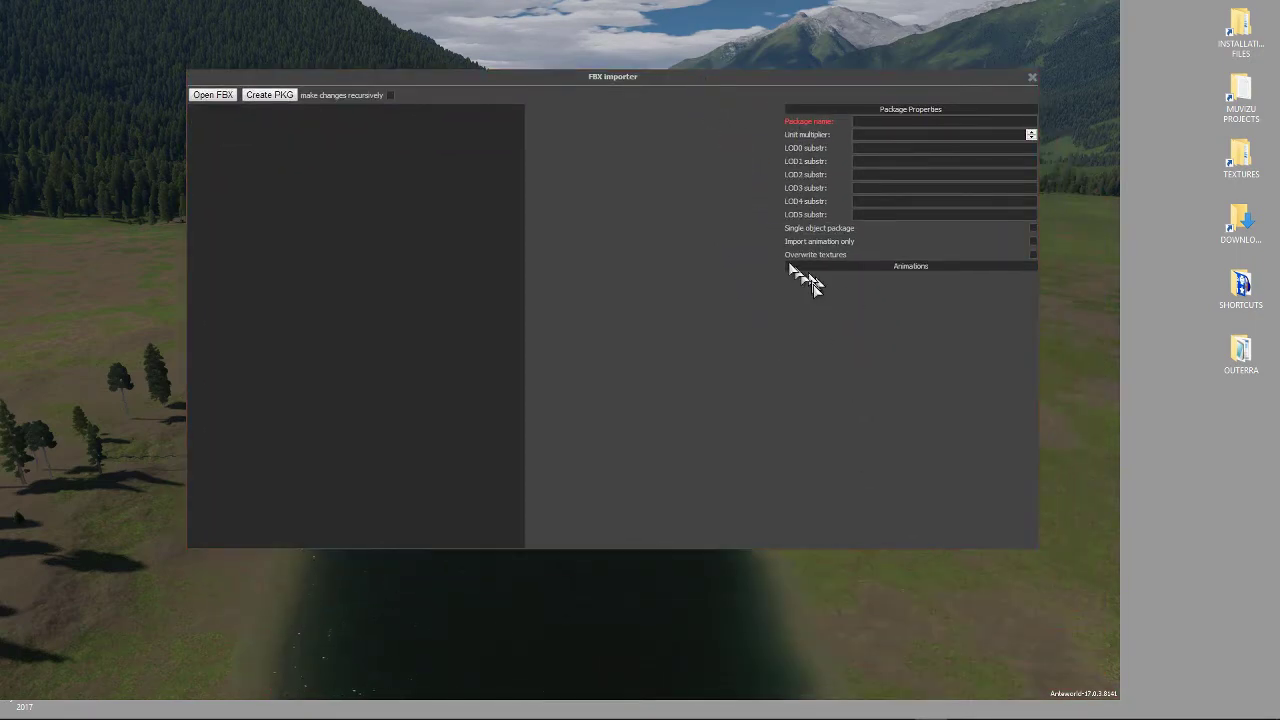
{"action": "left_click", "coordinate": [221, 98]}
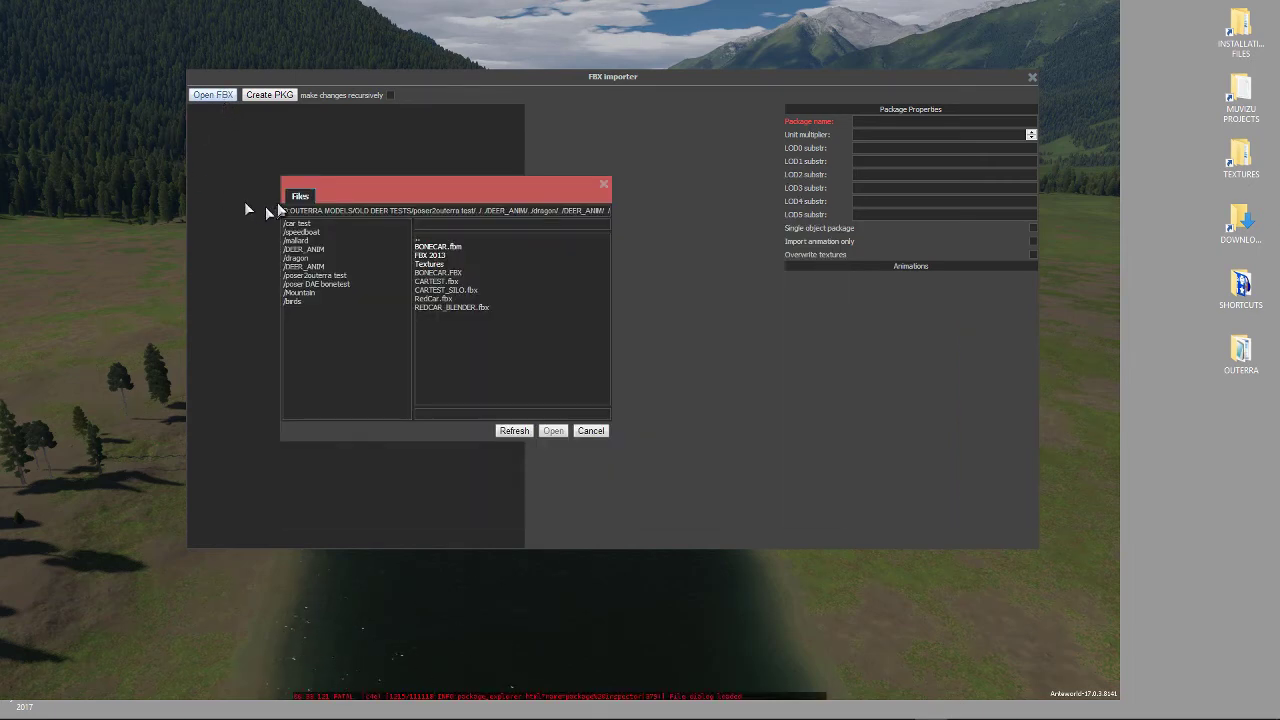
{"action": "double_click", "coordinate": [420, 240]}
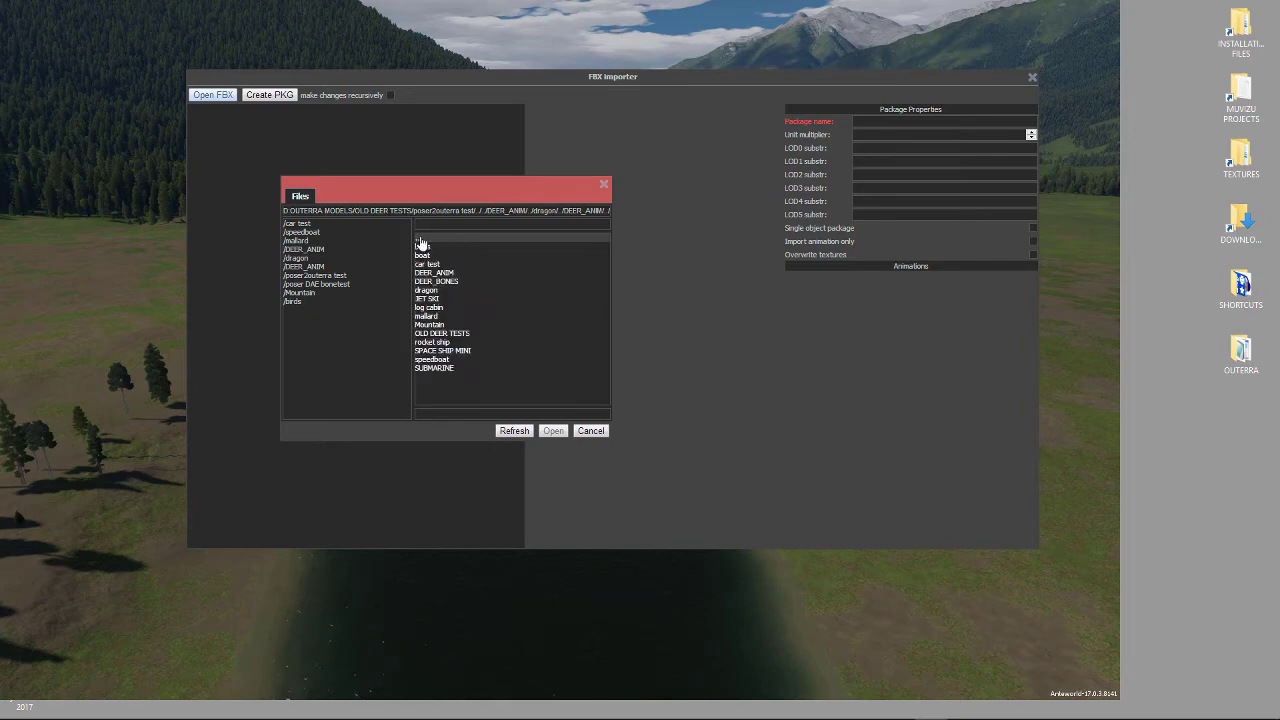
{"action": "double_click", "coordinate": [434, 360]}
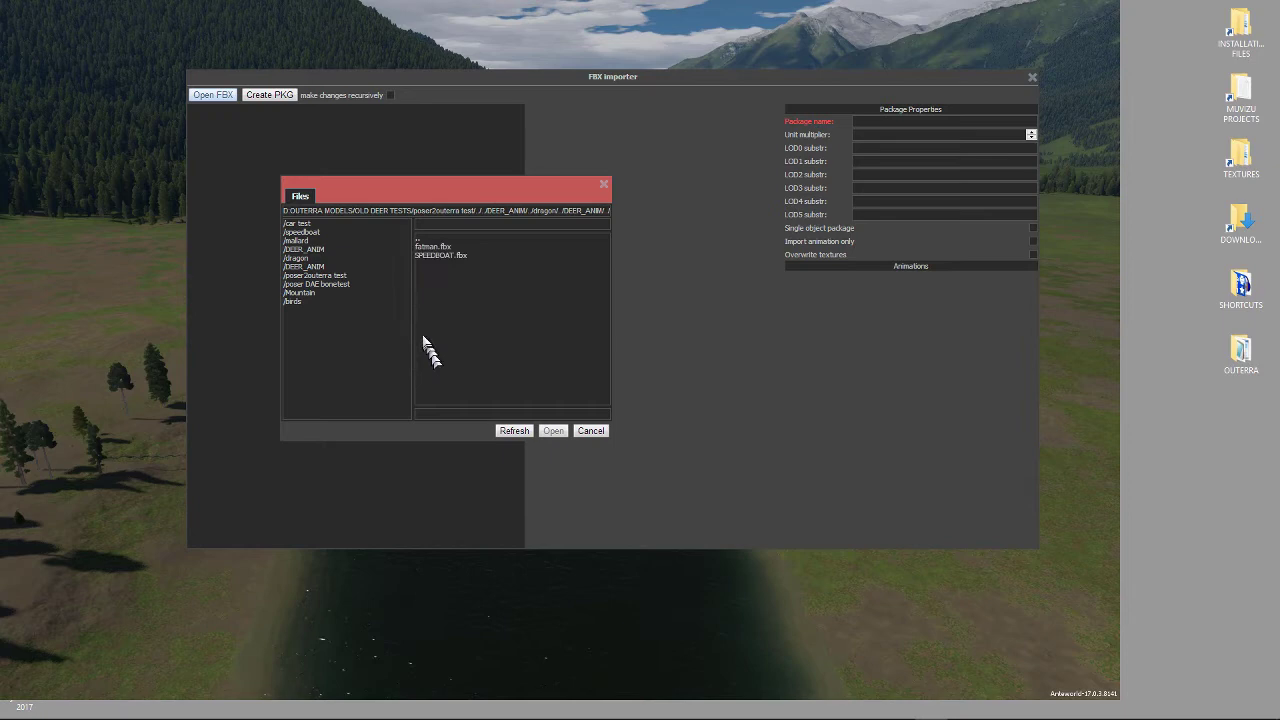
{"action": "left_click", "coordinate": [423, 256]}
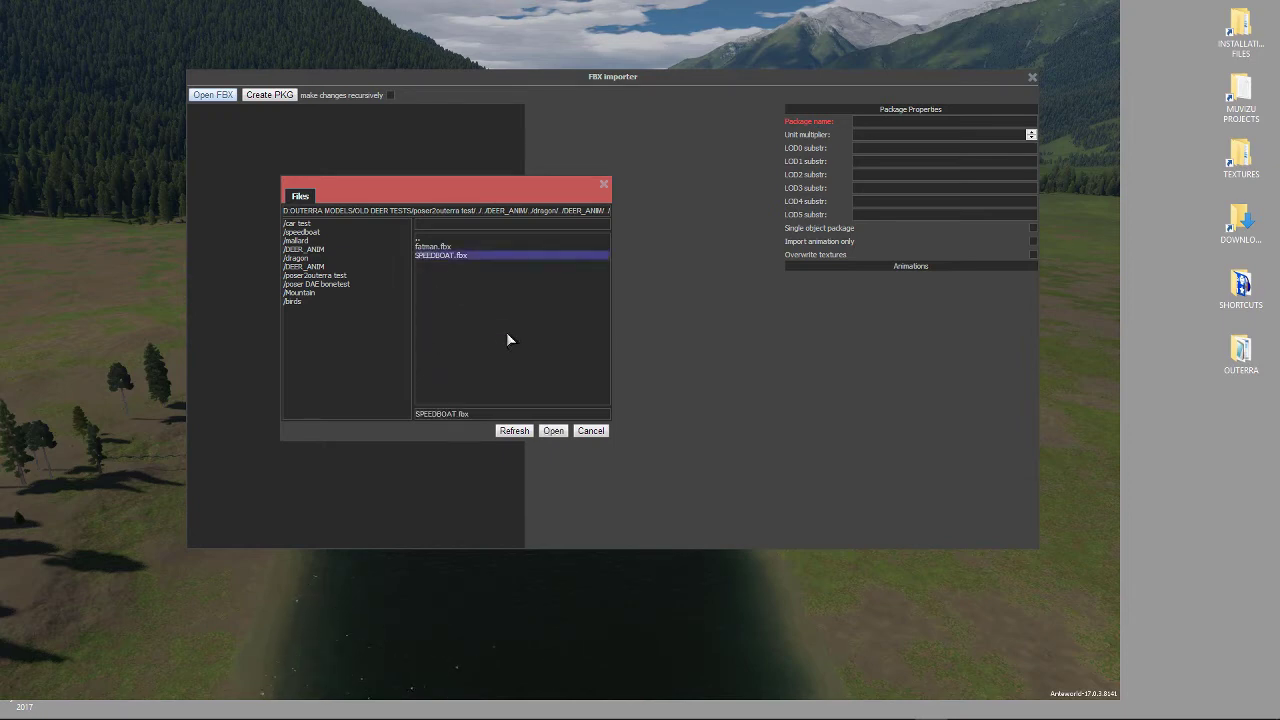
{"action": "left_click", "coordinate": [553, 431]}
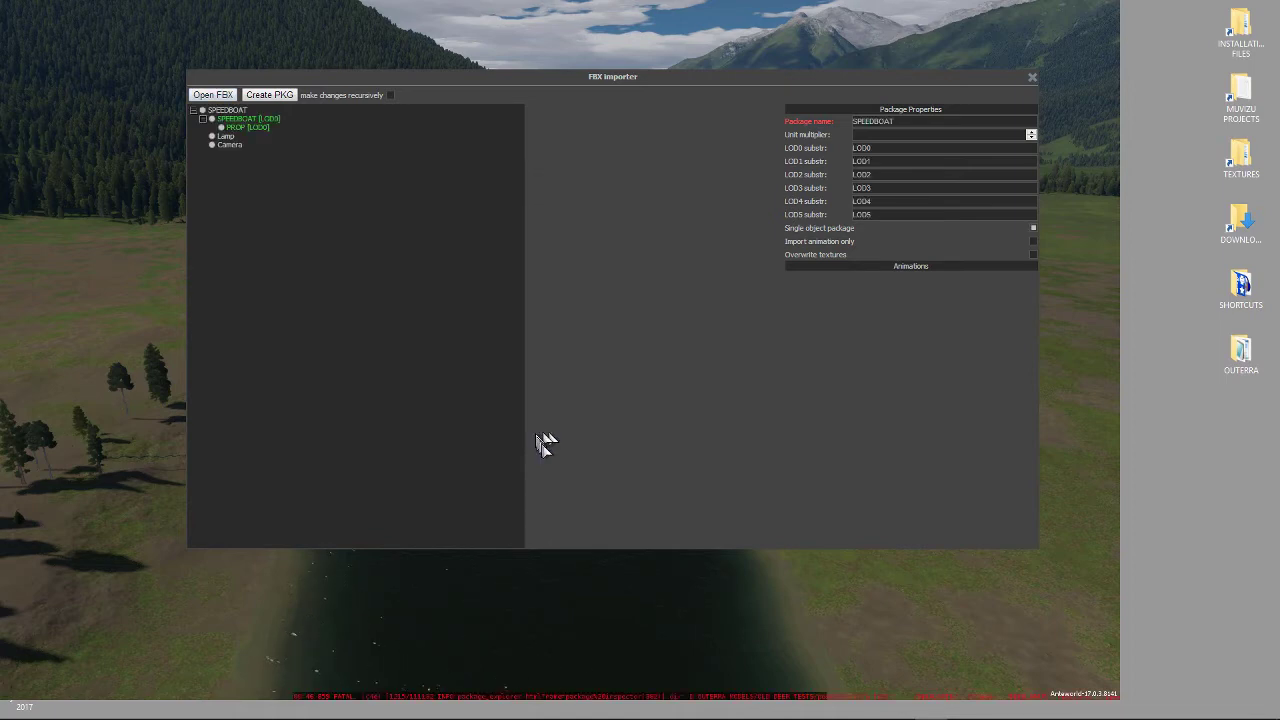
Step: Exclude the Camera and Lamp nodes from the import and set the PROP node to convert to a bone
{"action": "left_click", "coordinate": [228, 147]}
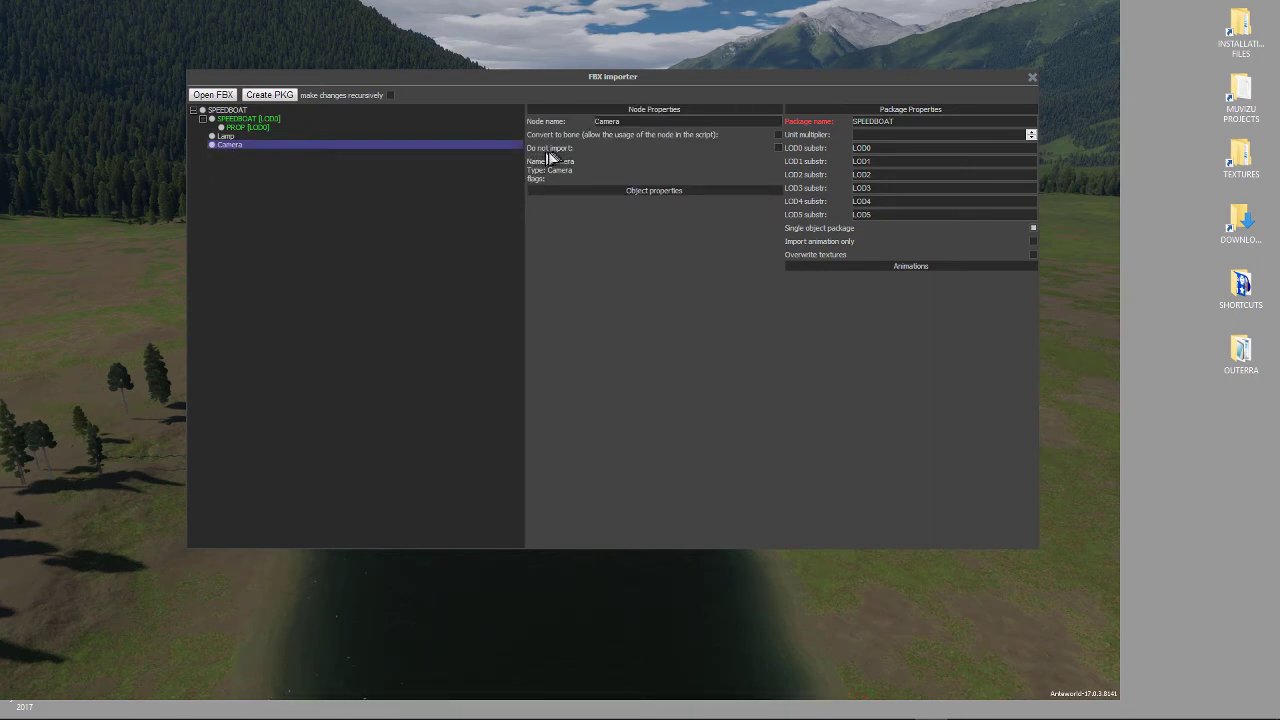
{"action": "left_click", "coordinate": [778, 148]}
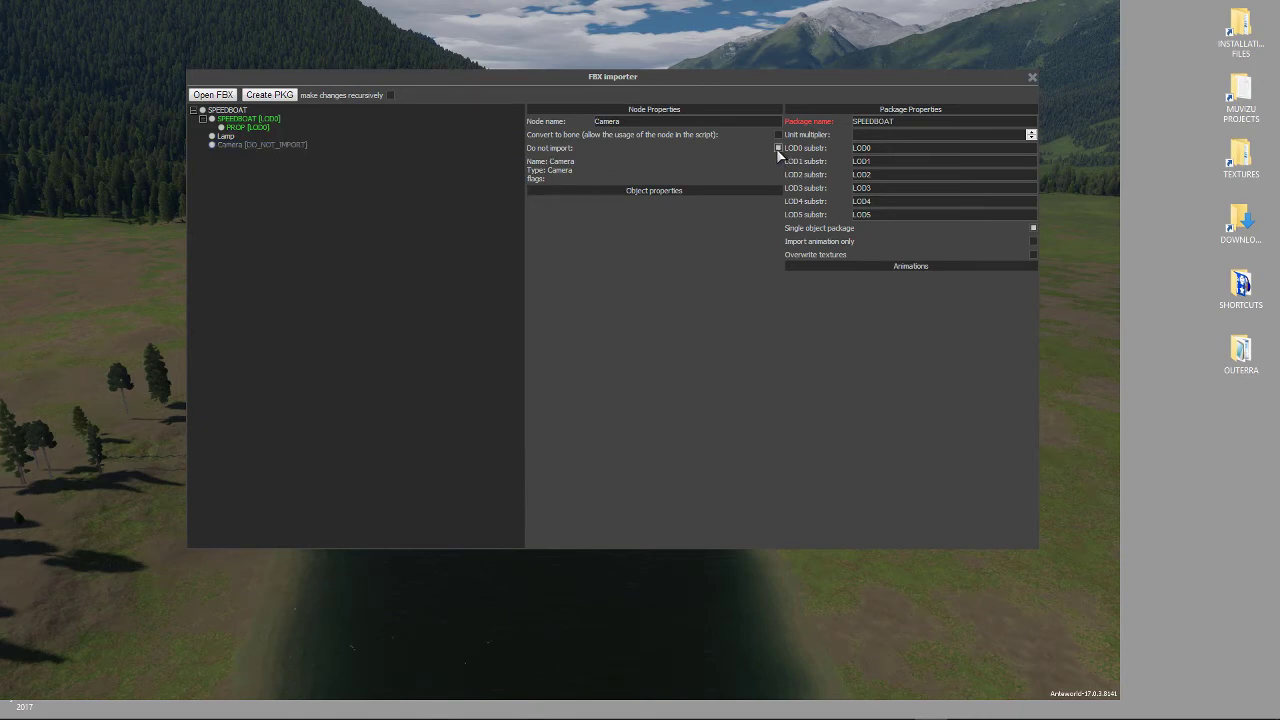
{"action": "left_click", "coordinate": [227, 137]}
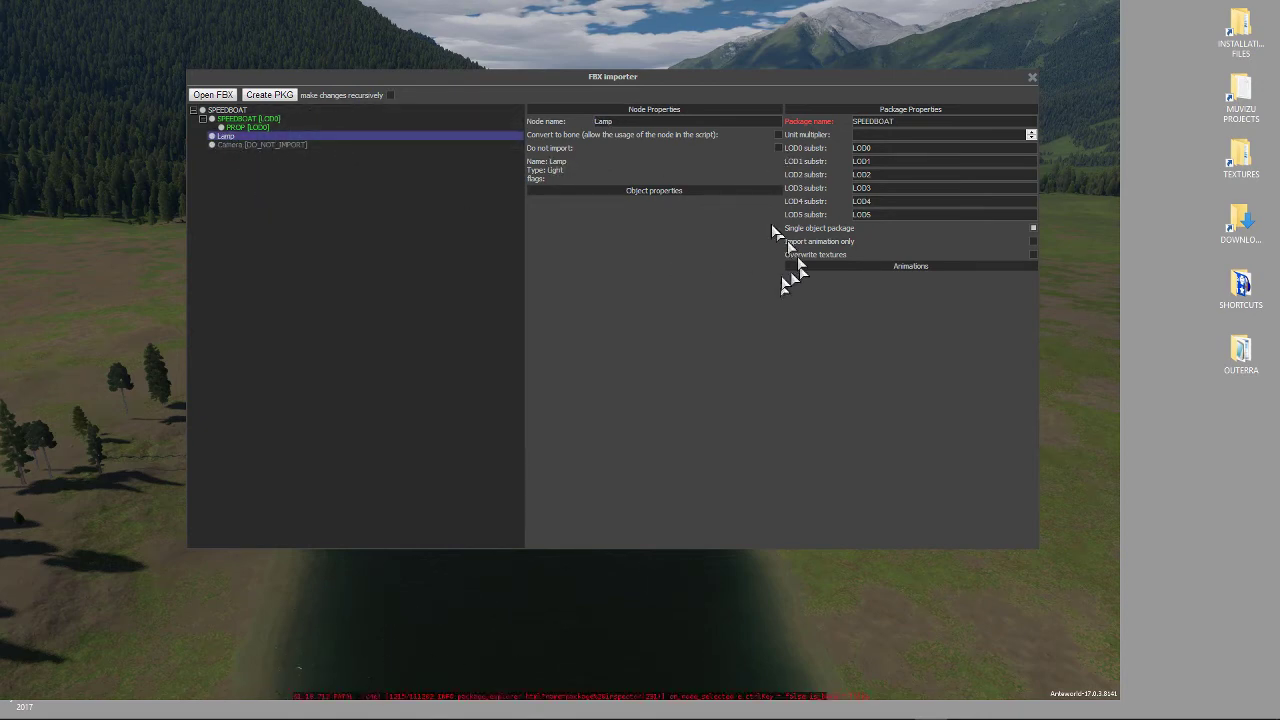
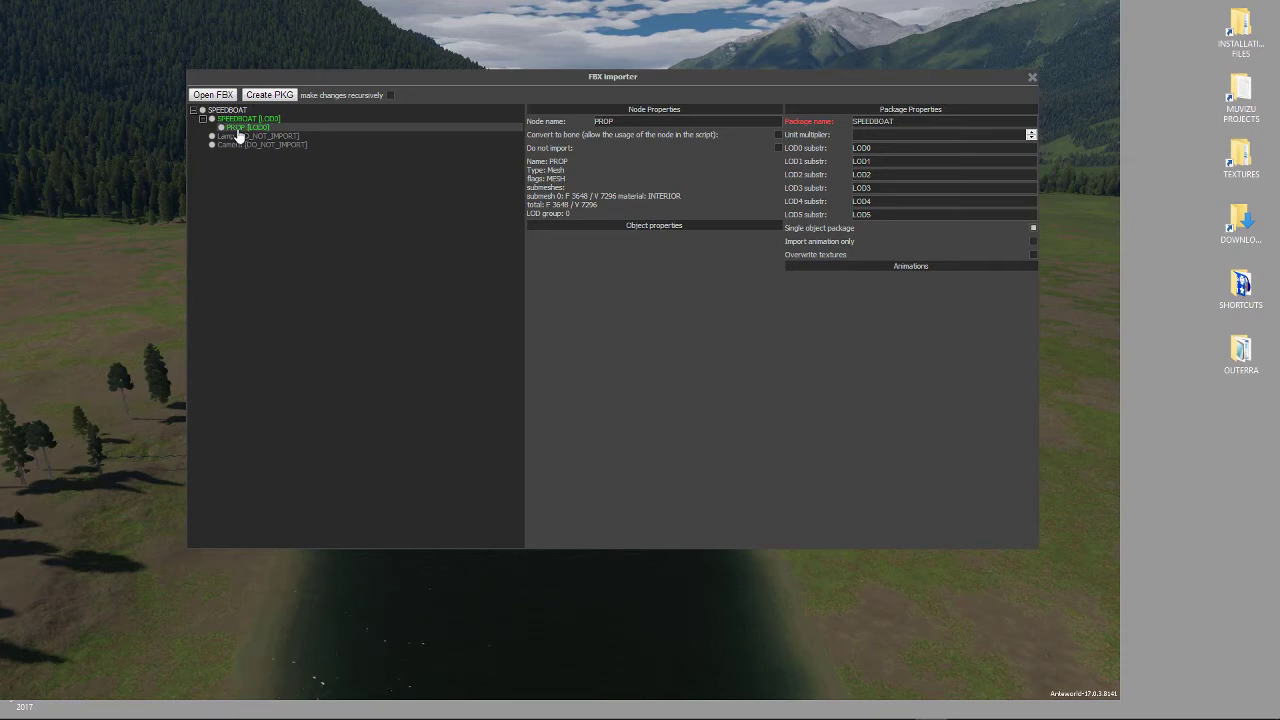
{"action": "left_click", "coordinate": [239, 129]}
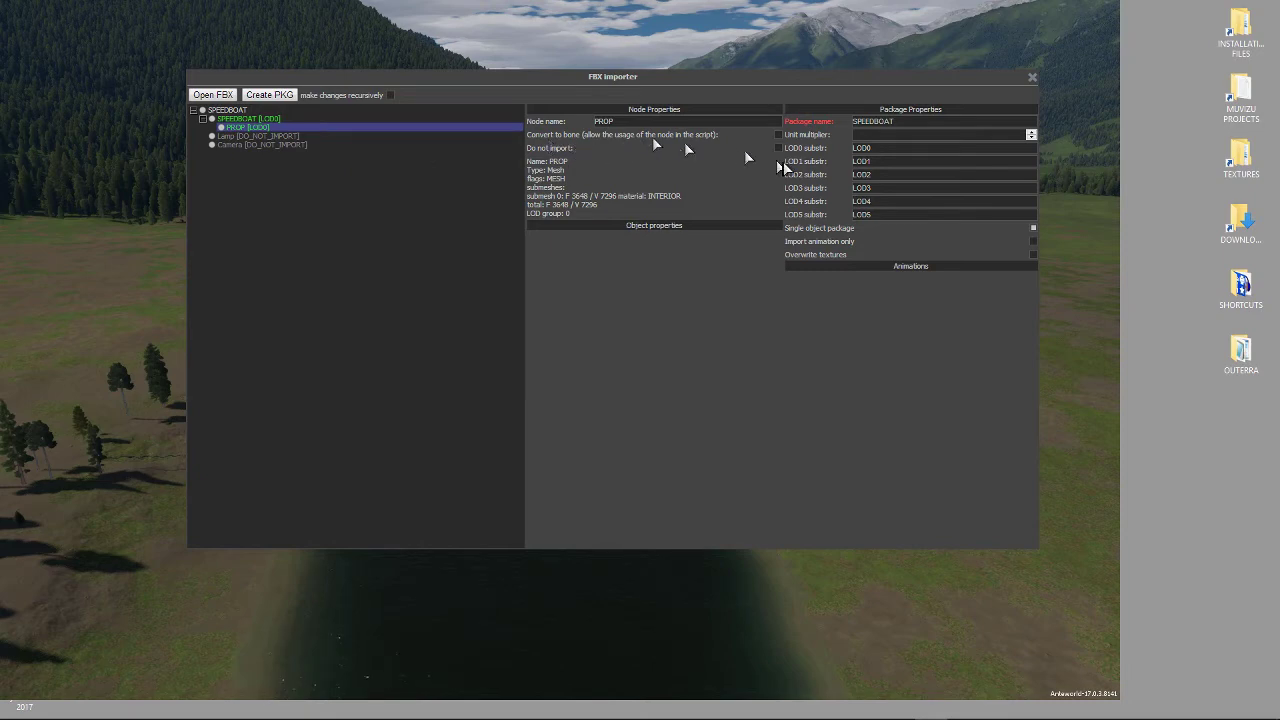
{"action": "left_click", "coordinate": [778, 134]}
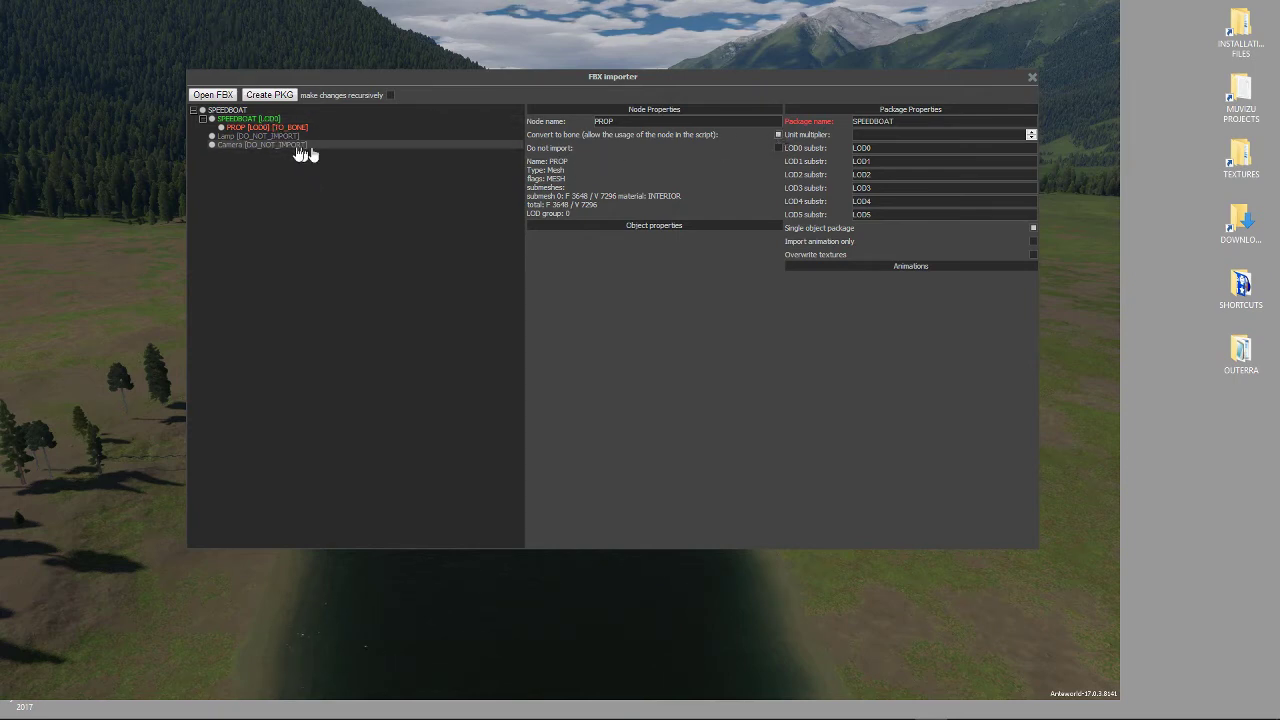
Step: Create the SPEEDBOAT package with the root node selected and close the FBX importer
{"action": "left_click", "coordinate": [228, 112]}
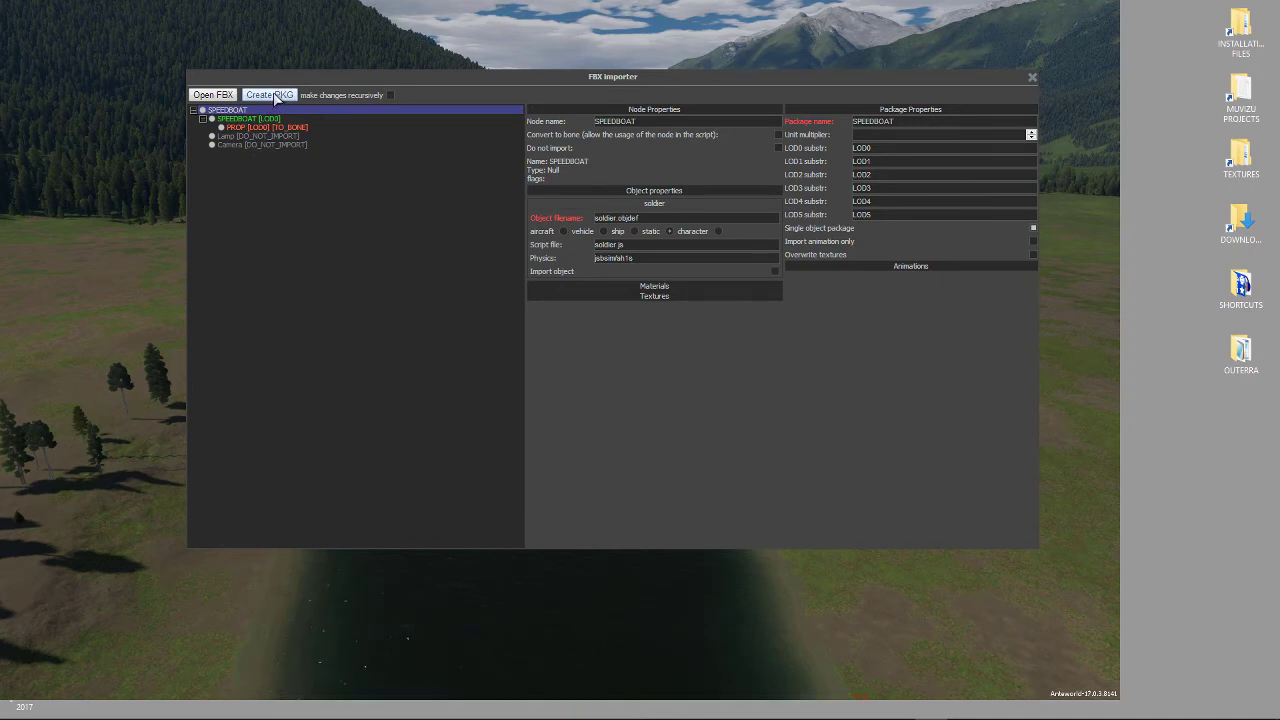
{"action": "left_click", "coordinate": [276, 96]}
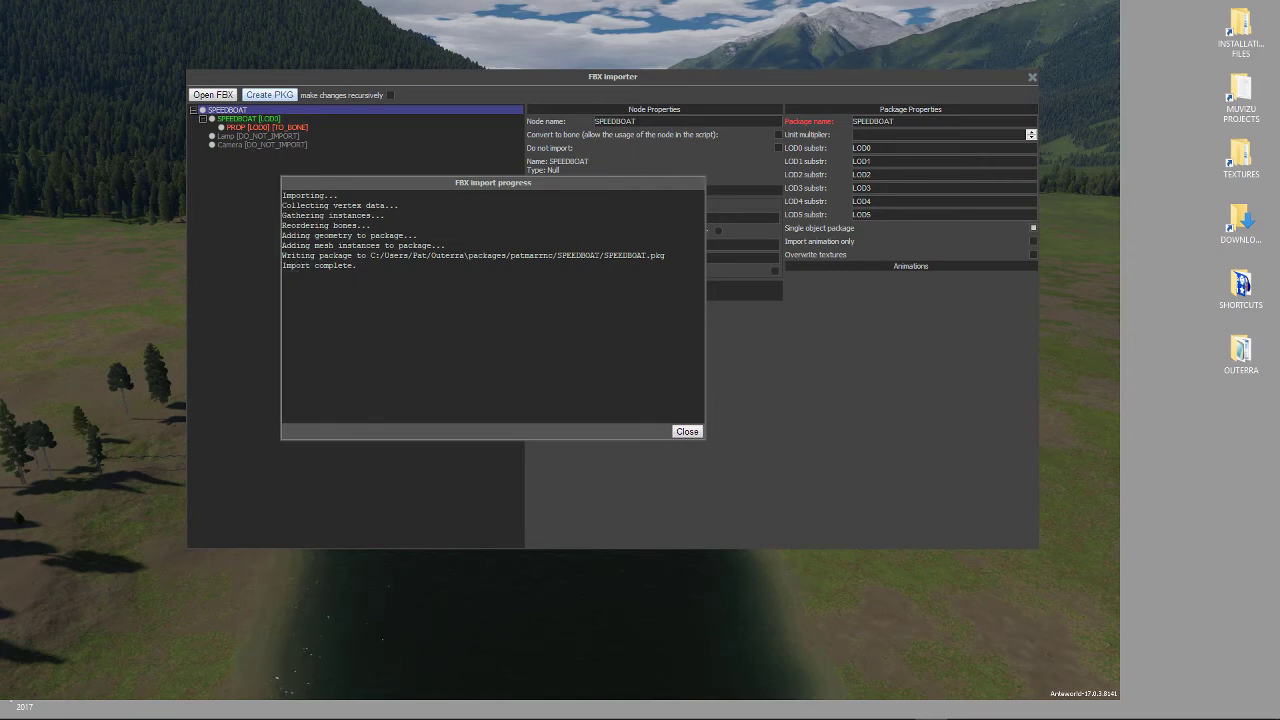
{"action": "left_click", "coordinate": [686, 434]}
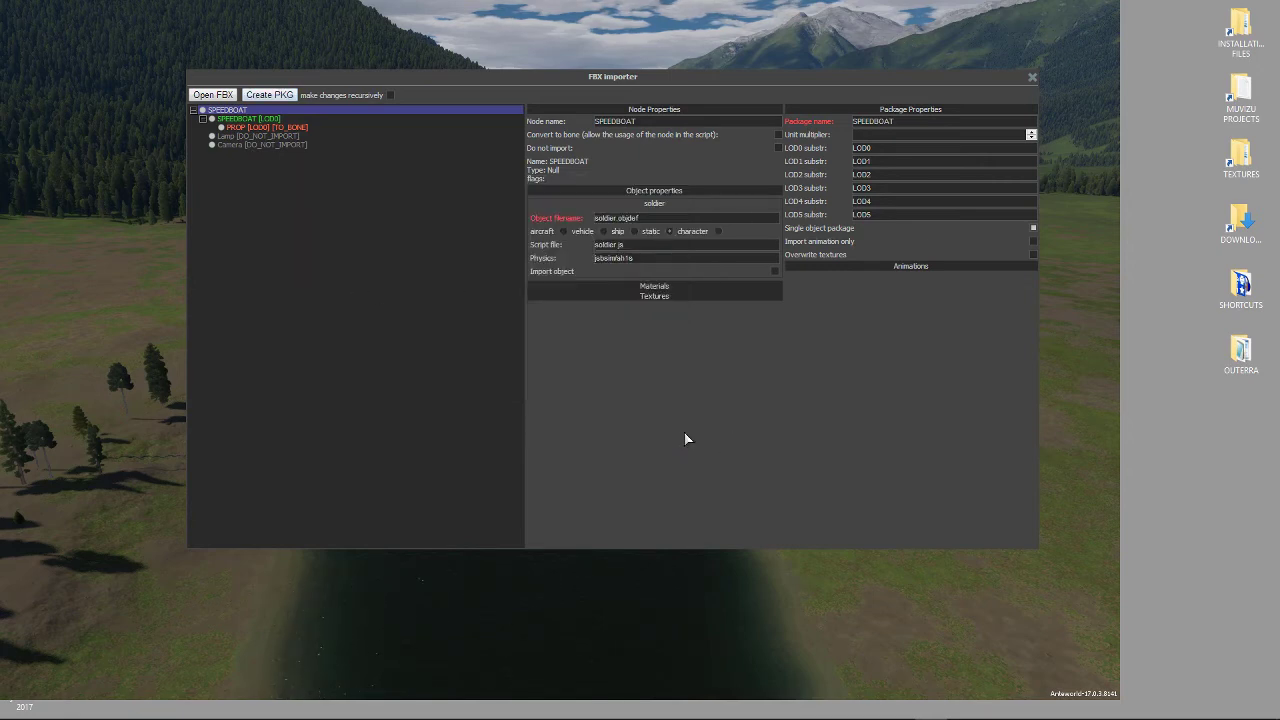
{"action": "left_click", "coordinate": [1032, 77]}
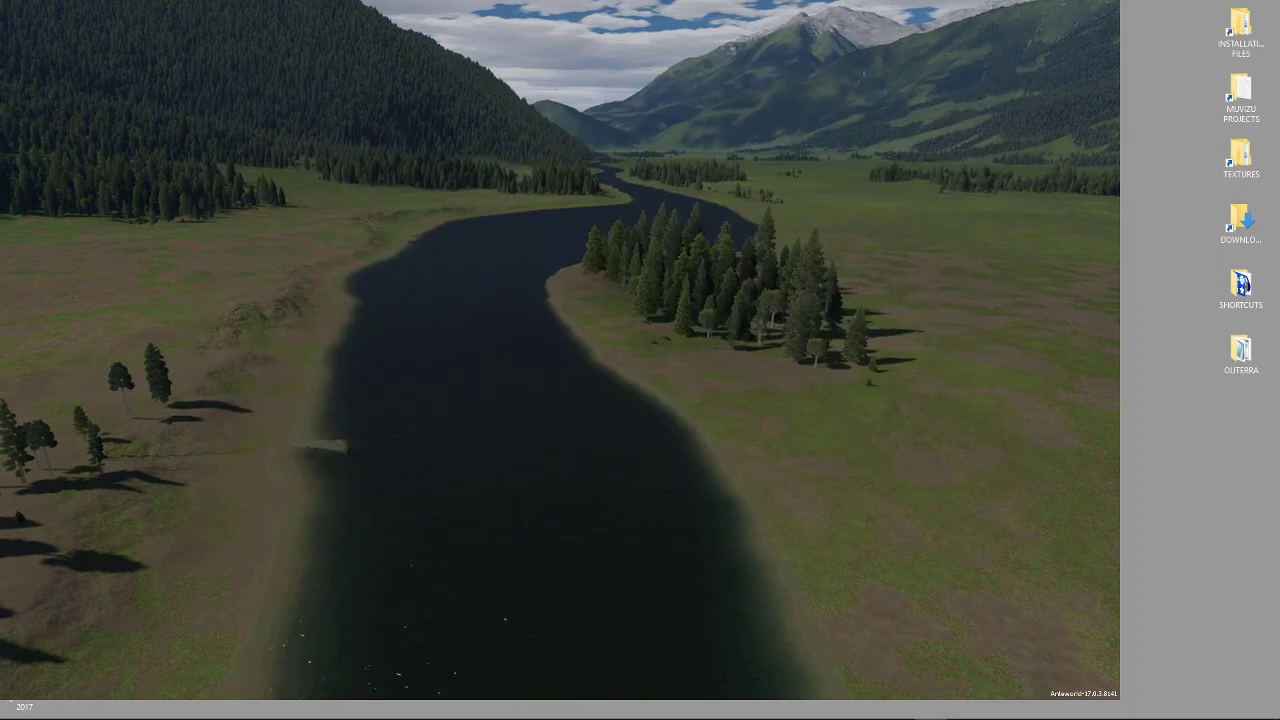
Step: Quit Outerra and open the SPEEDBOAT package folder inside the user-created packages in File Explorer
{"action": "key", "text": "Escape"}
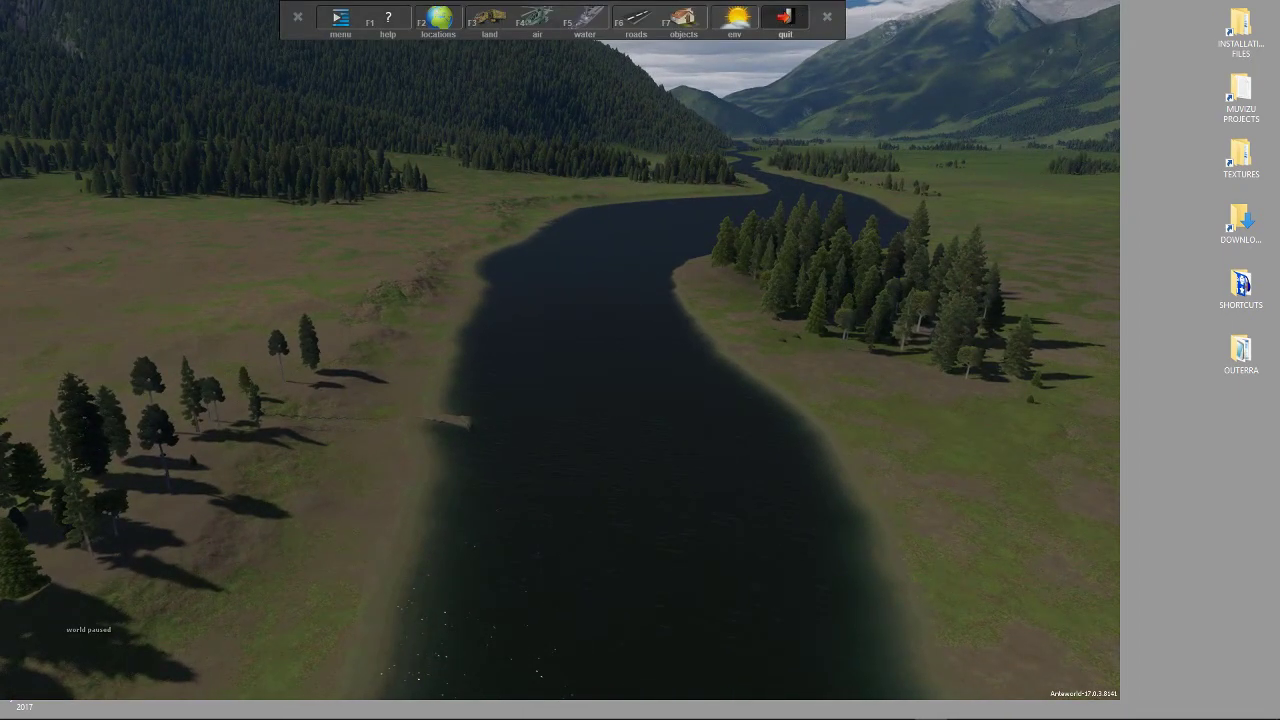
{"action": "left_click", "coordinate": [792, 19]}
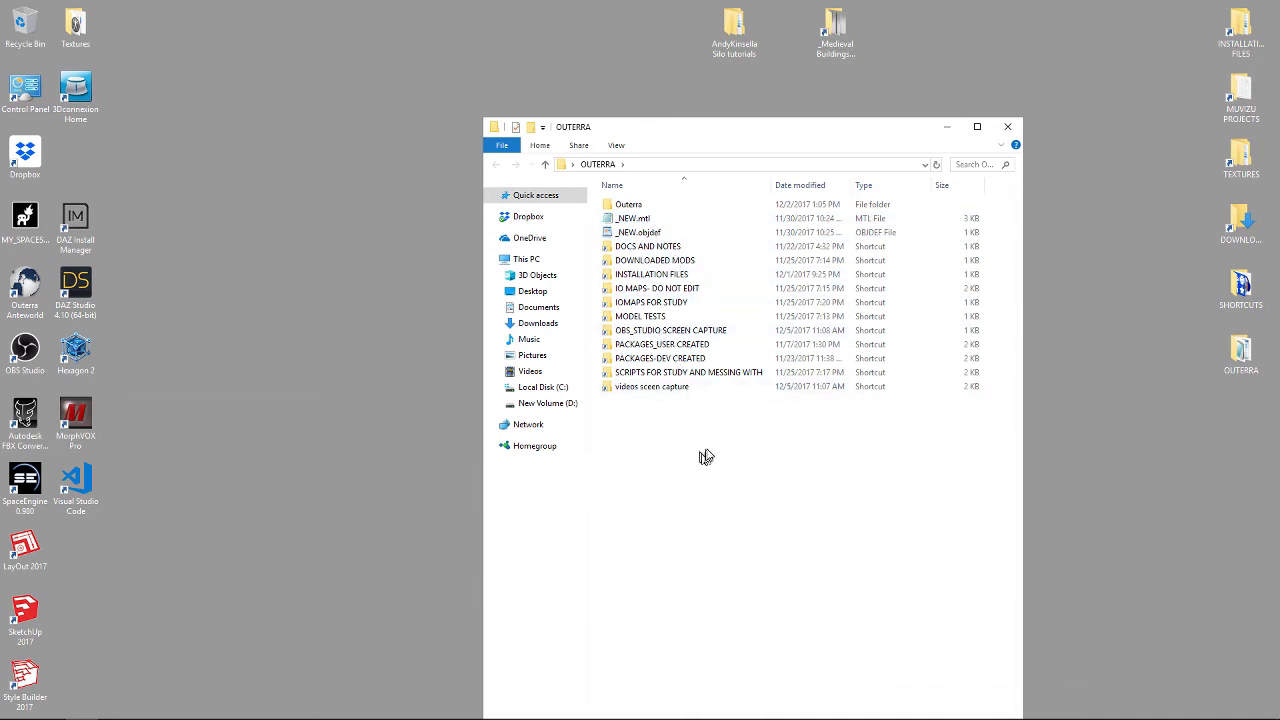
{"action": "double_click", "coordinate": [643, 347]}
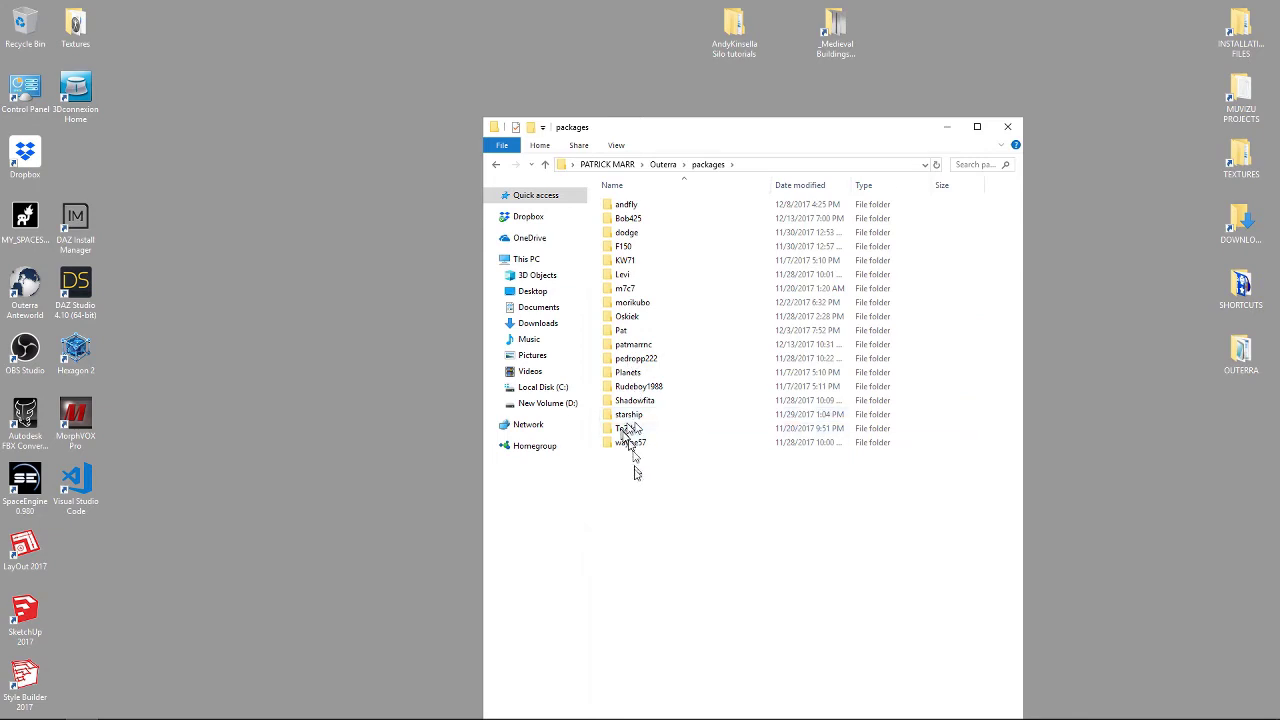
{"action": "double_click", "coordinate": [634, 346]}
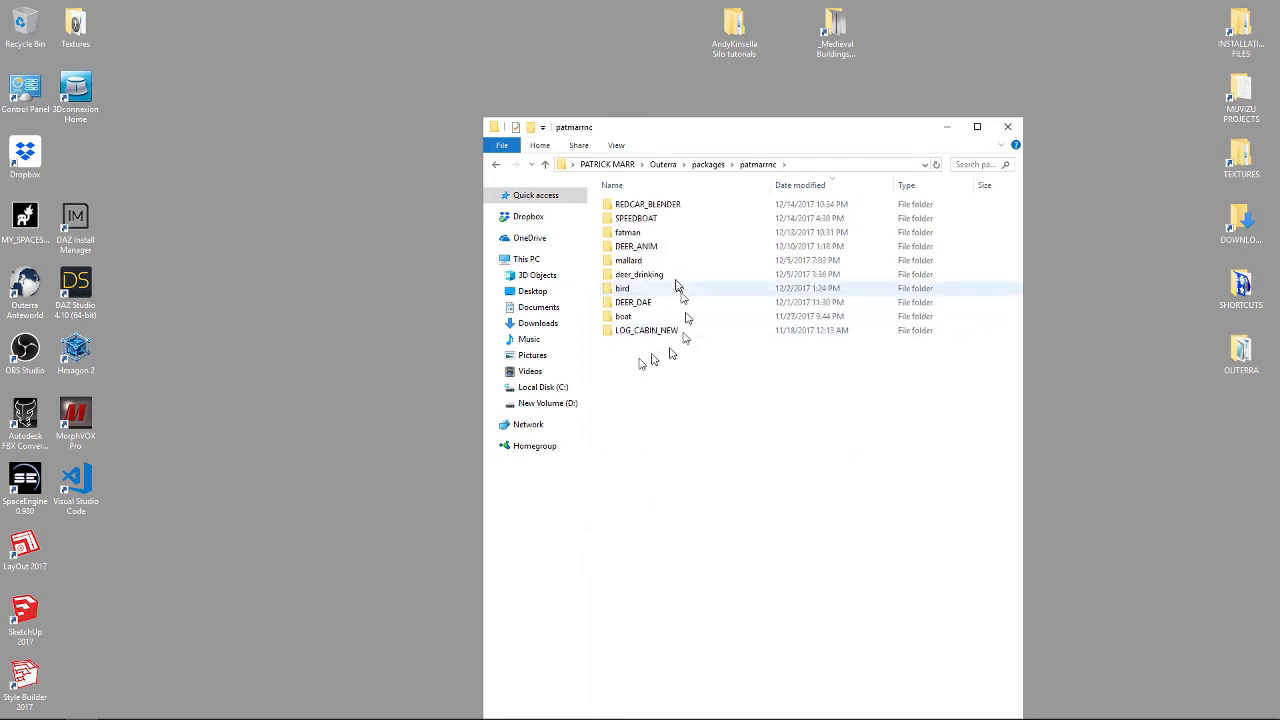
{"action": "double_click", "coordinate": [632, 220]}
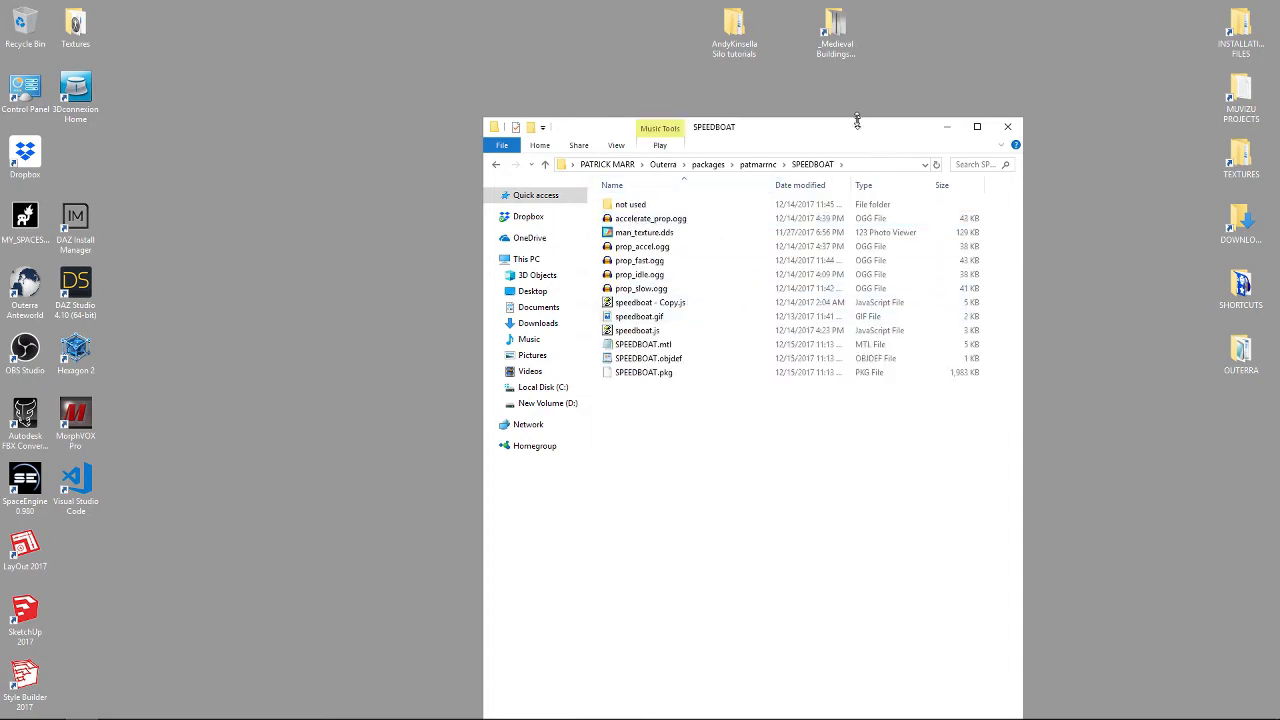
{"action": "left_click_drag", "start_coordinate": [846, 126], "coordinate": [663, 44]}
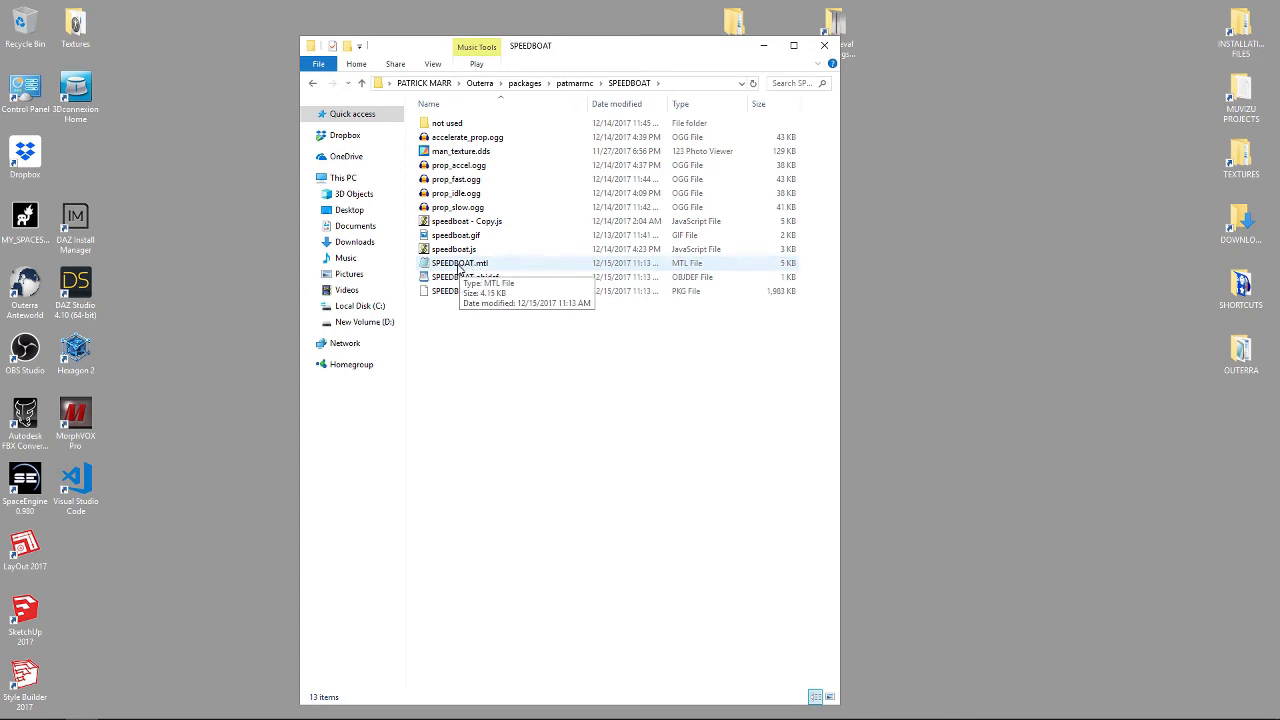
Step: View SPEEDBOAT.mtl in Notepad and close it
{"action": "right_click", "coordinate": [460, 268]}
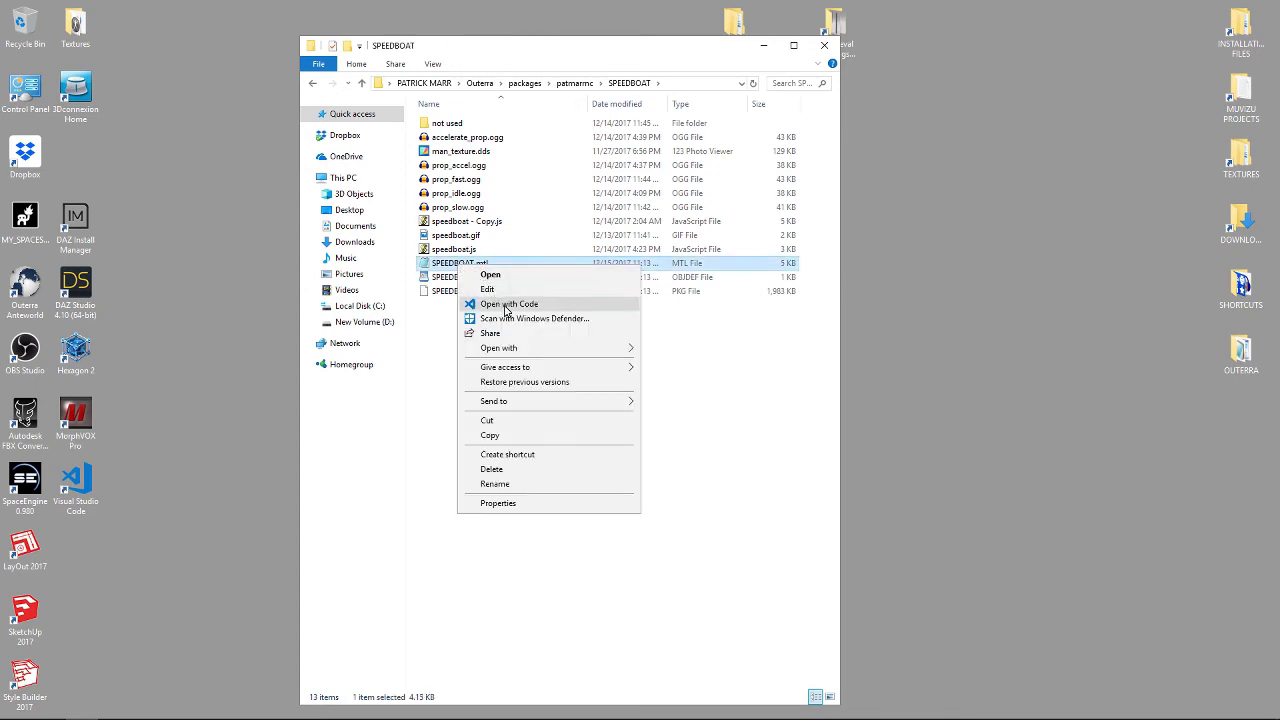
{"action": "double_click", "coordinate": [447, 263]}
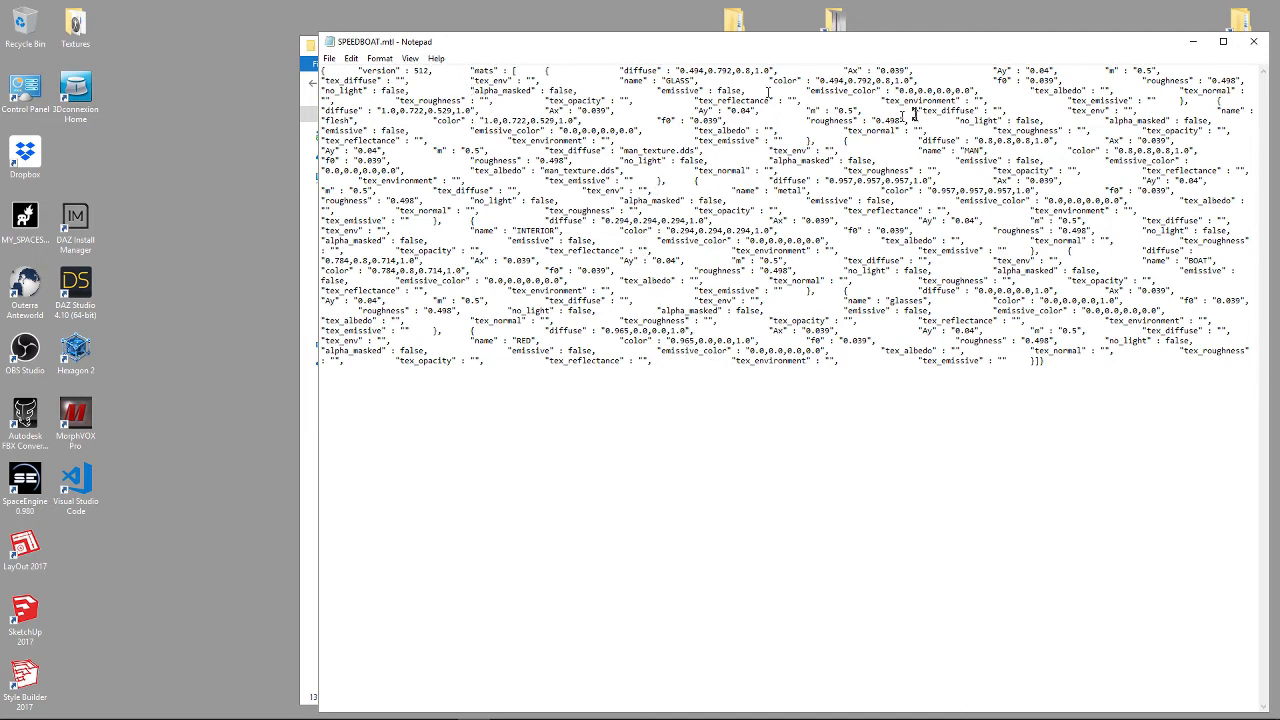
{"action": "left_click", "coordinate": [543, 108]}
{"action": "left_click", "coordinate": [1253, 41]}
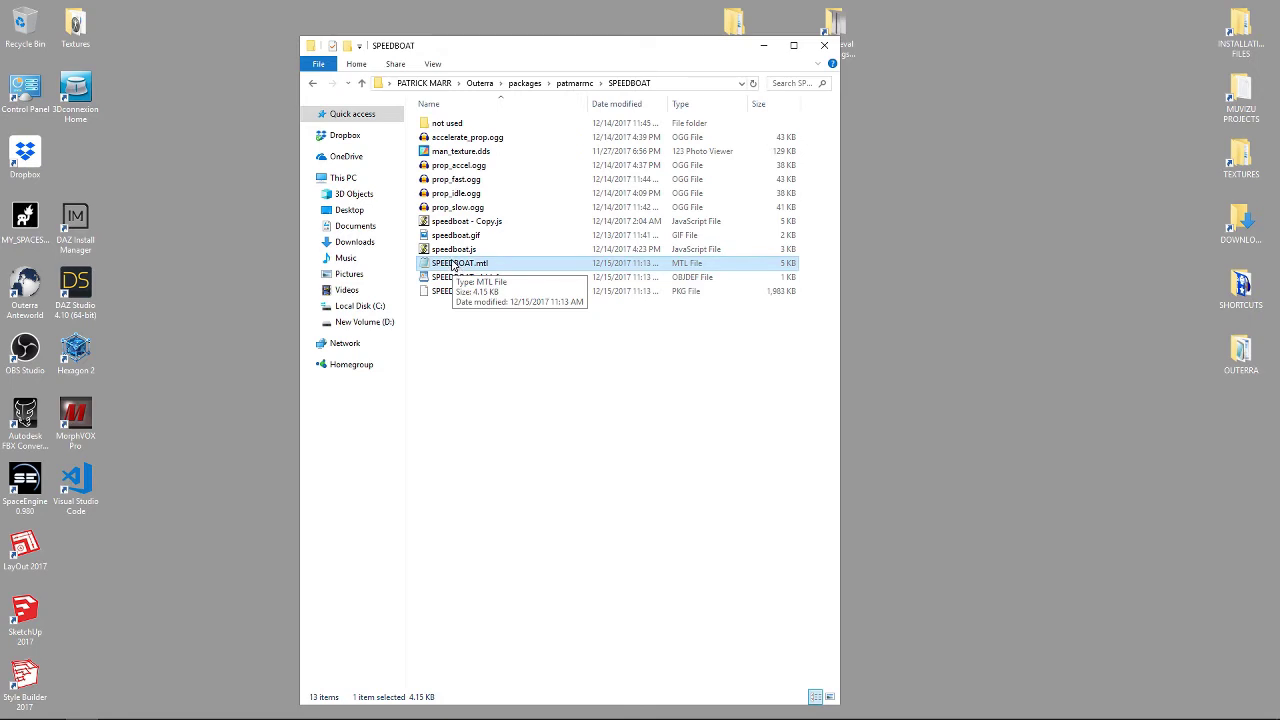
Step: Open SPEEDBOAT.mtl in Visual Studio Code and locate the name entry of the GLASS material
{"action": "right_click", "coordinate": [454, 265]}
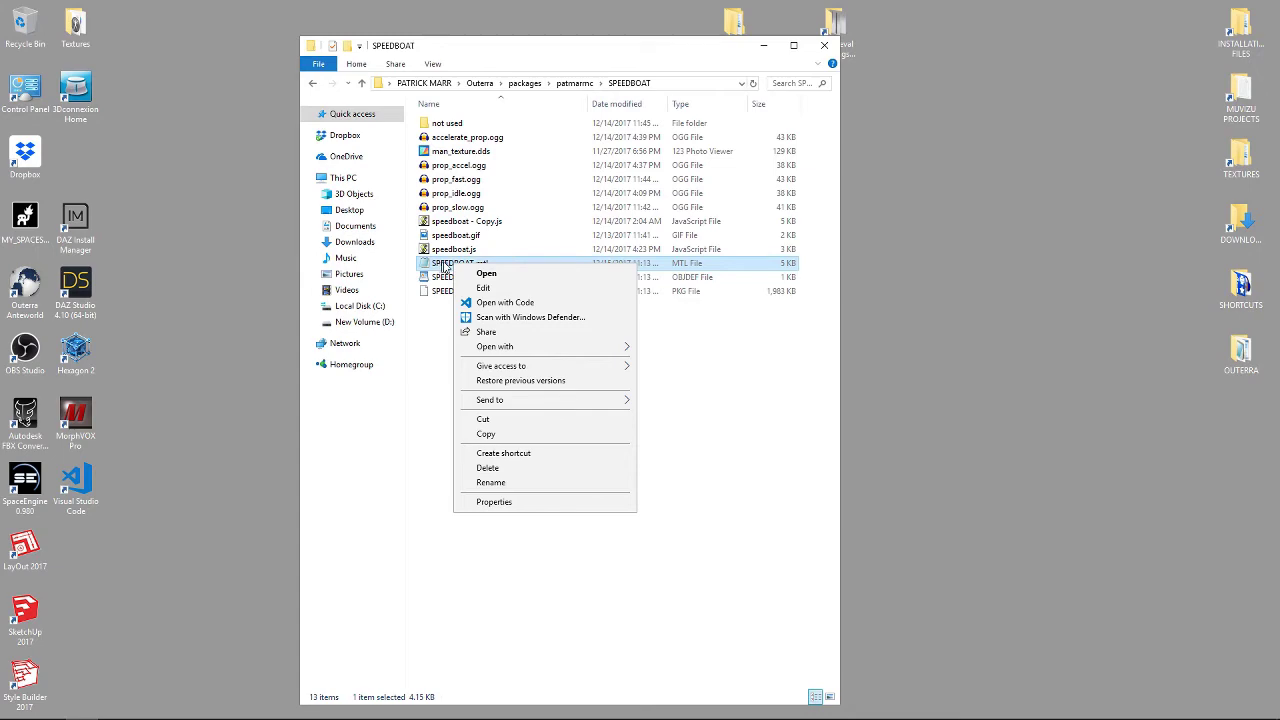
{"action": "left_click", "coordinate": [510, 303]}
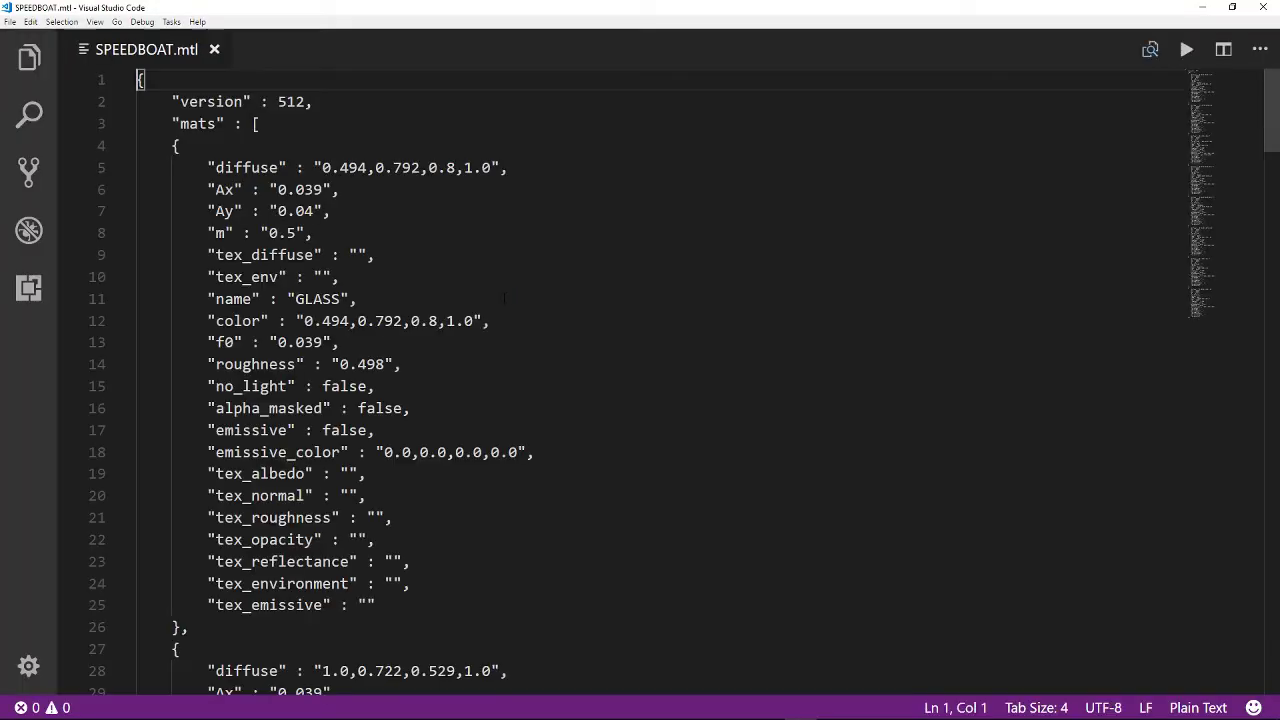
{"action": "scroll", "coordinate": [661, 355], "scroll_direction": "down", "scroll_amount": 10}
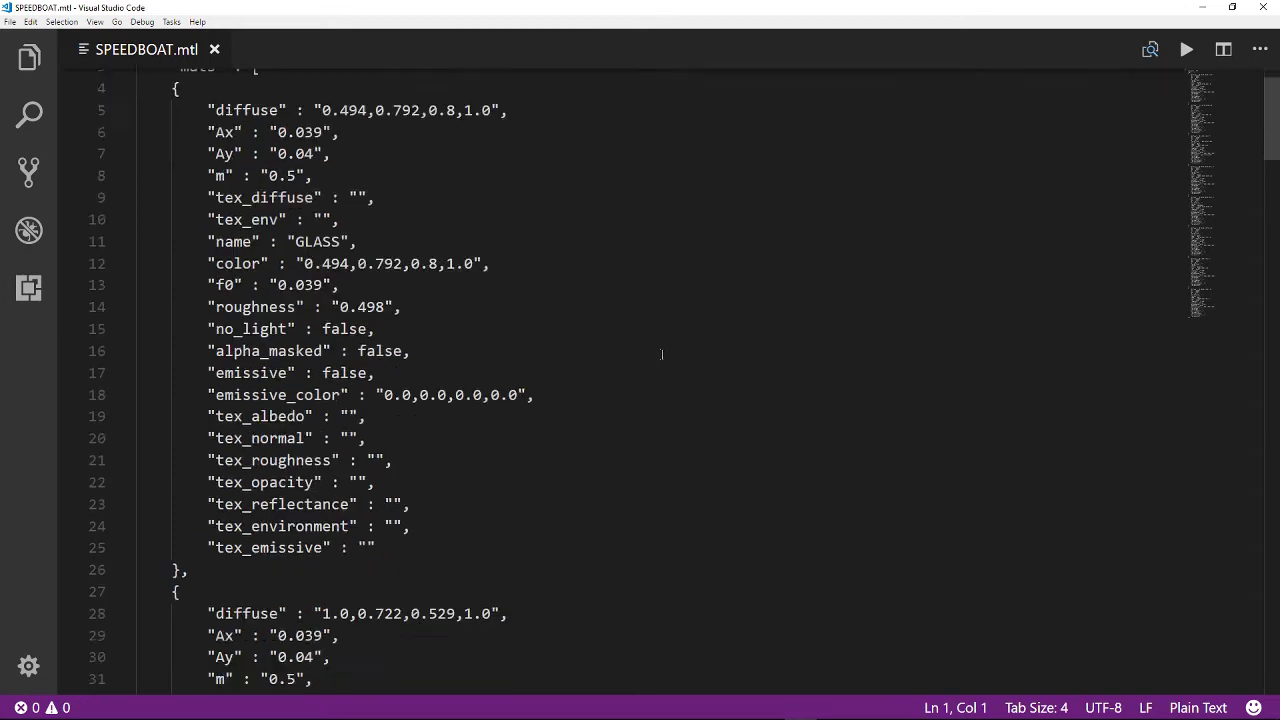
{"action": "scroll", "coordinate": [672, 366], "scroll_direction": "up", "scroll_amount": 6}
{"action": "scroll", "coordinate": [670, 367], "scroll_direction": "up", "scroll_amount": 5}
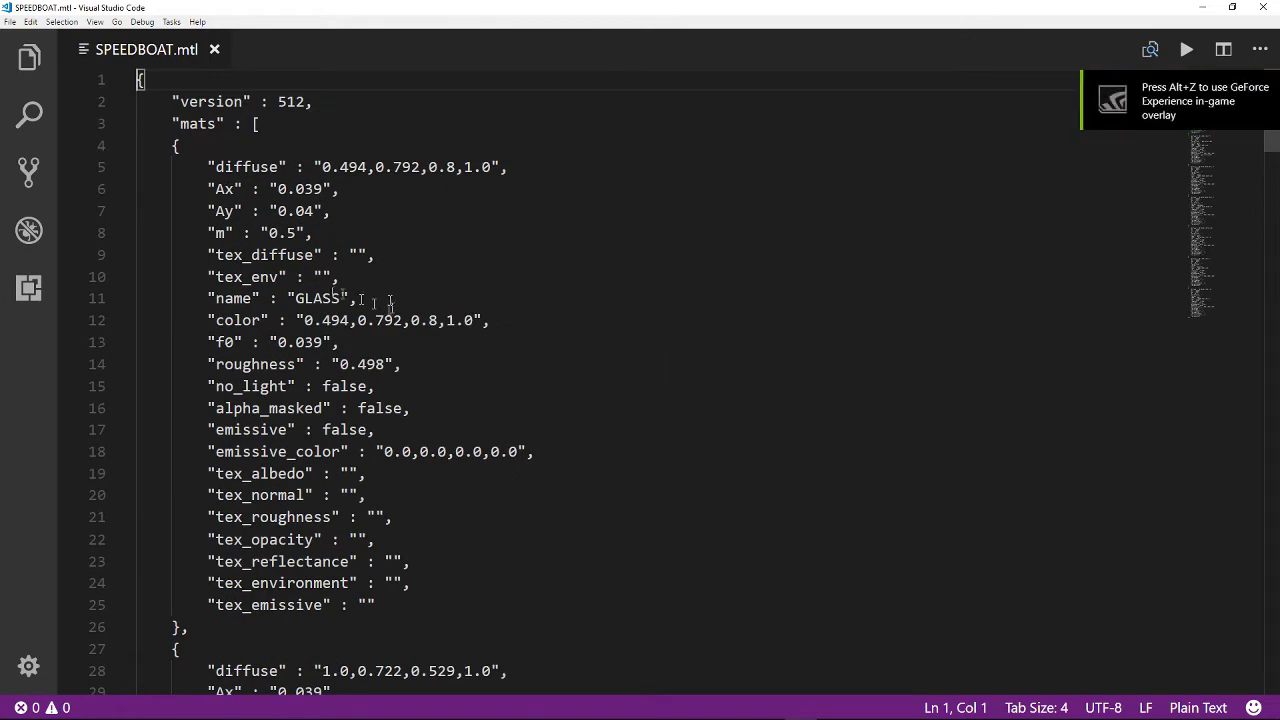
{"action": "left_click_drag", "start_coordinate": [295, 299], "coordinate": [357, 299]}
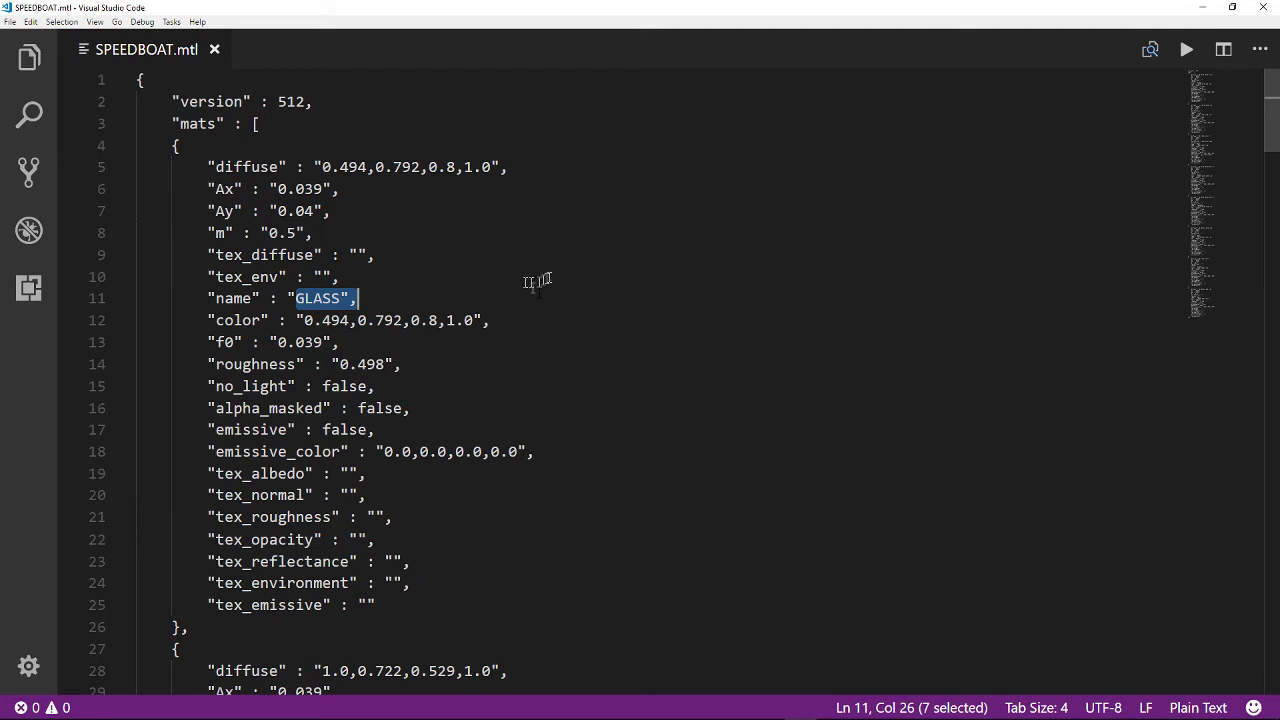
{"action": "left_click", "coordinate": [440, 212]}
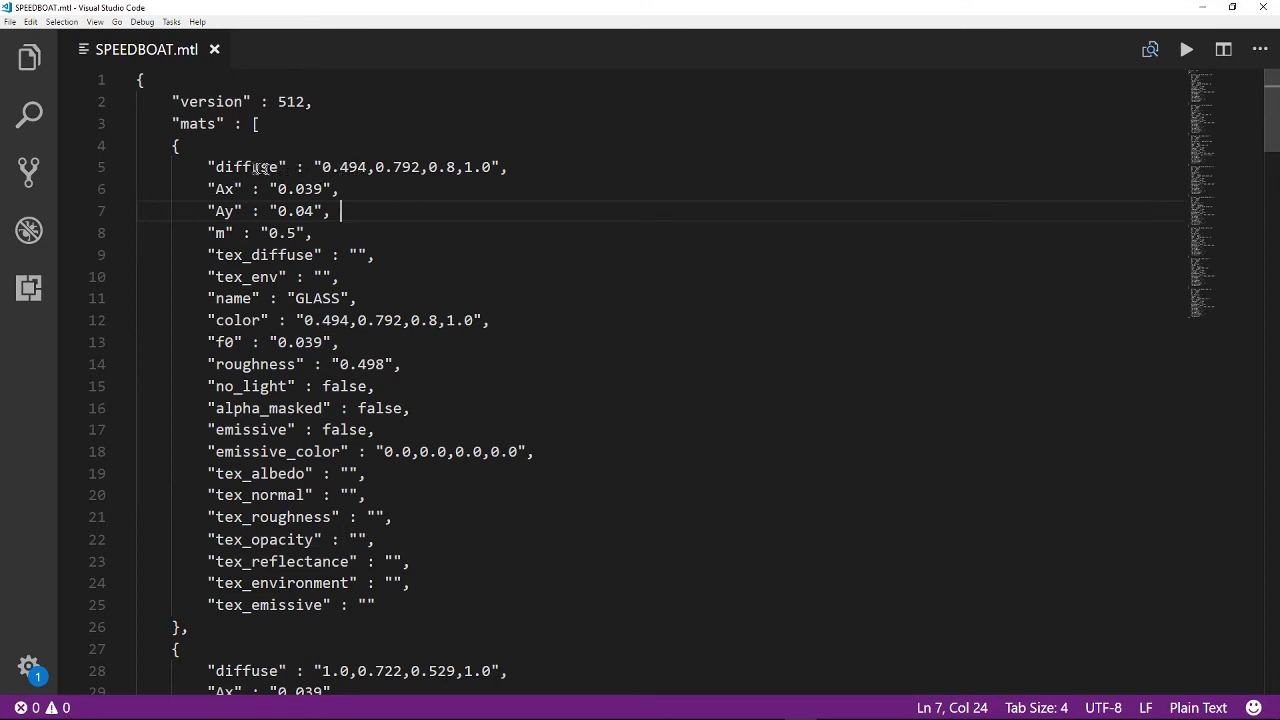
Step: Set the fourth value of both the diffuse and color entries of the GLASS material to 0.5
{"action": "left_click_drag", "start_coordinate": [224, 166], "coordinate": [549, 178]}
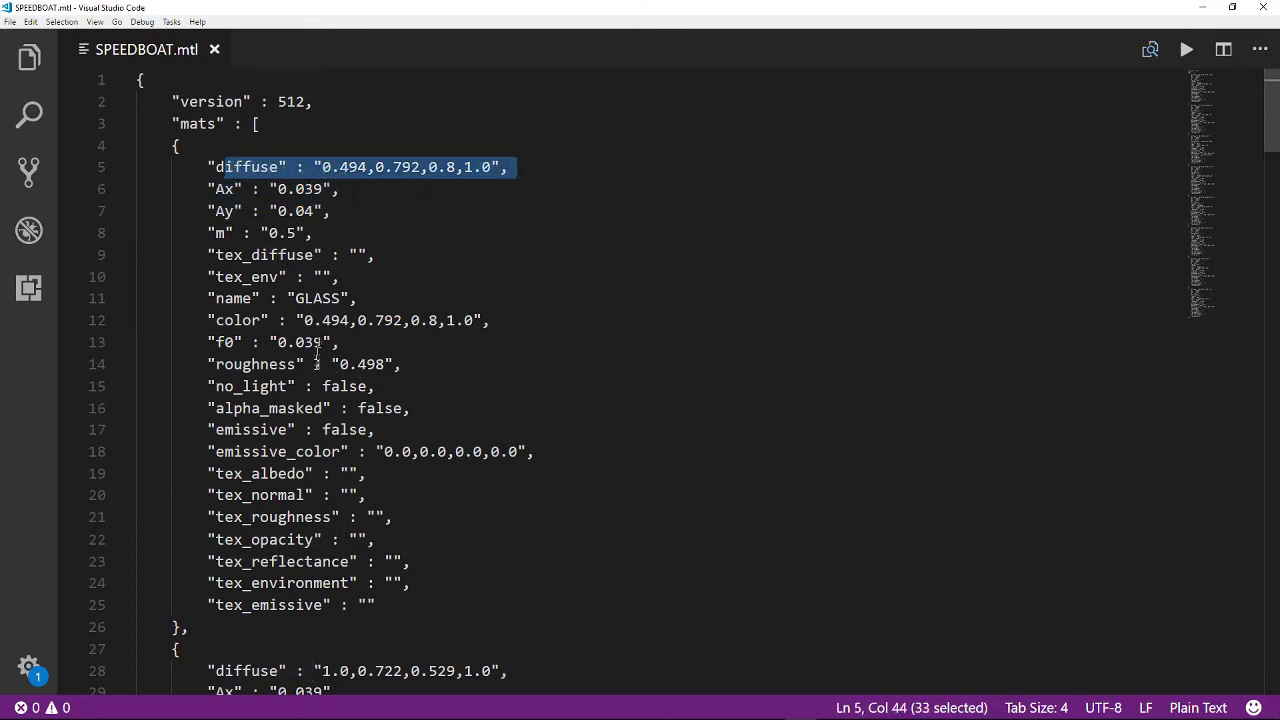
{"action": "left_click_drag", "start_coordinate": [219, 320], "coordinate": [517, 320]}
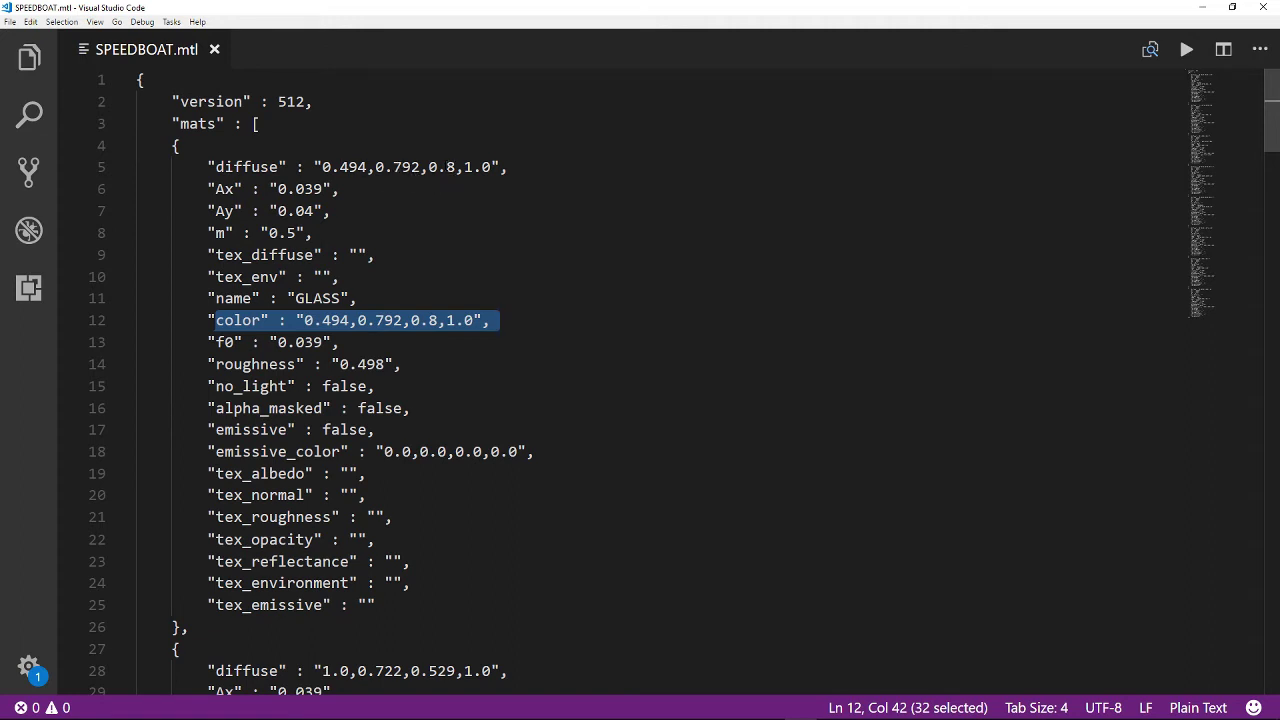
{"action": "left_click", "coordinate": [464, 167]}
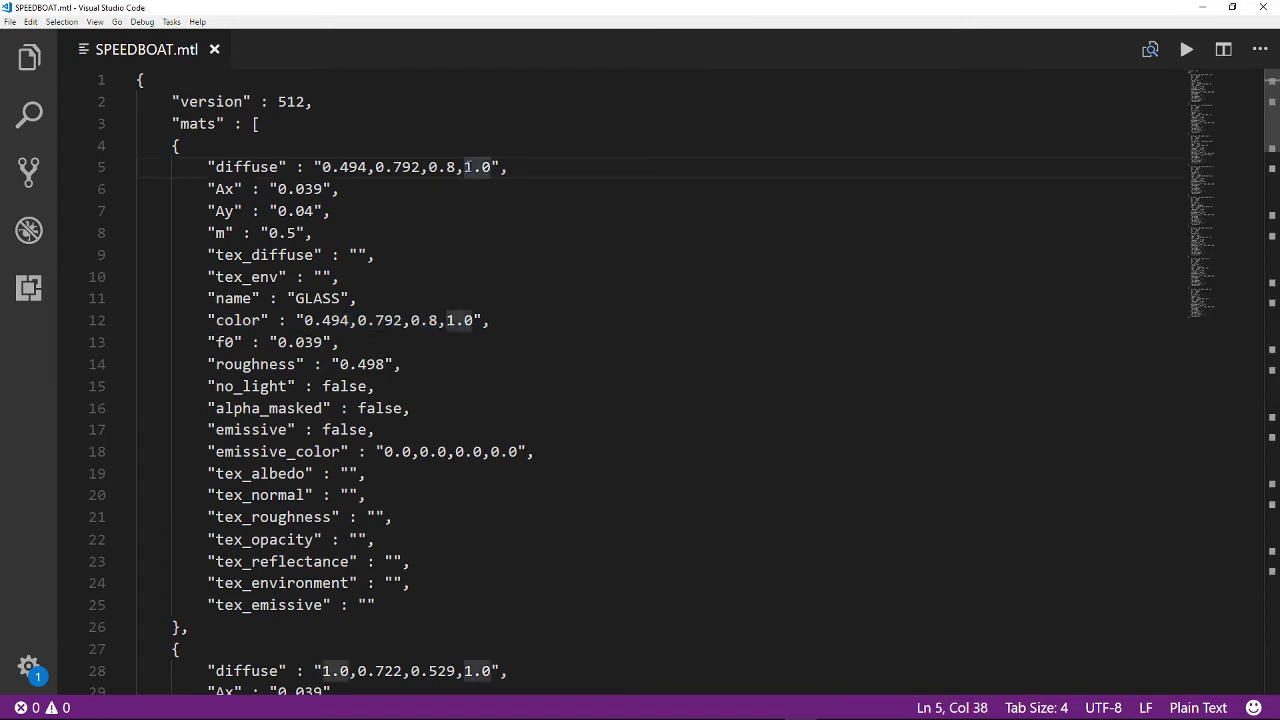
{"action": "left_click_drag", "start_coordinate": [464, 167], "coordinate": [484, 167]}
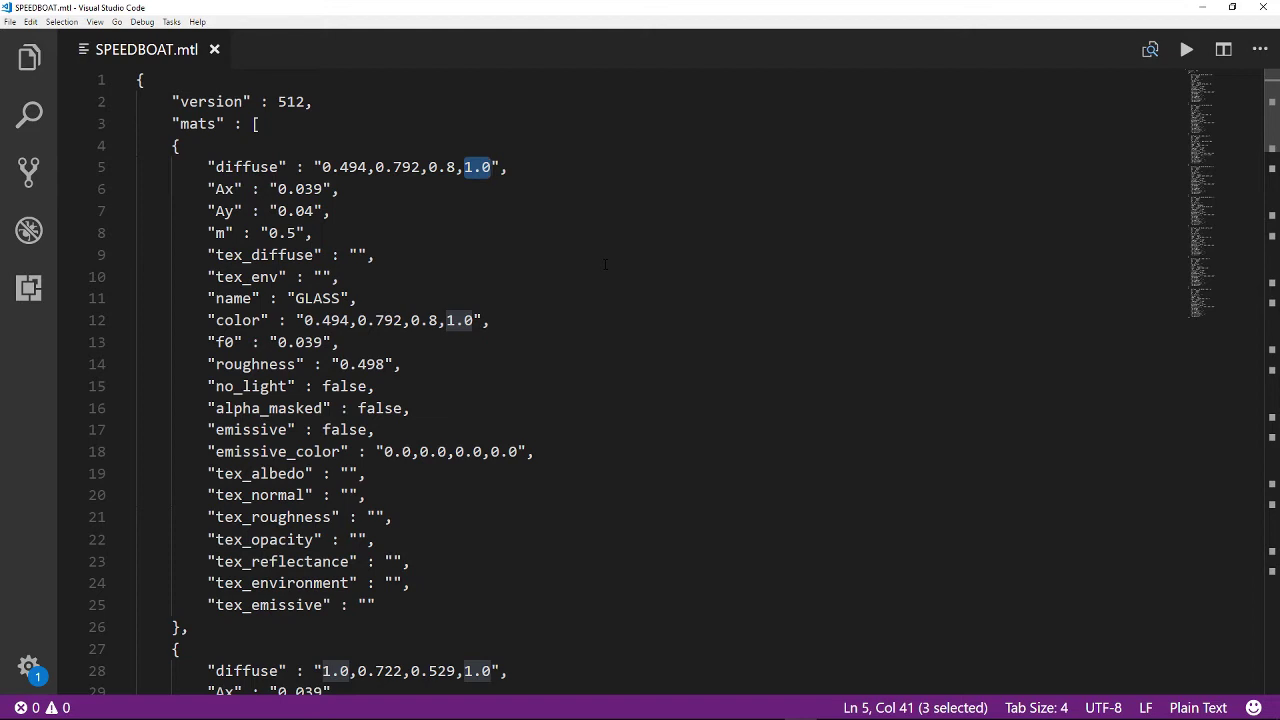
{"action": "type", "text": "0"}
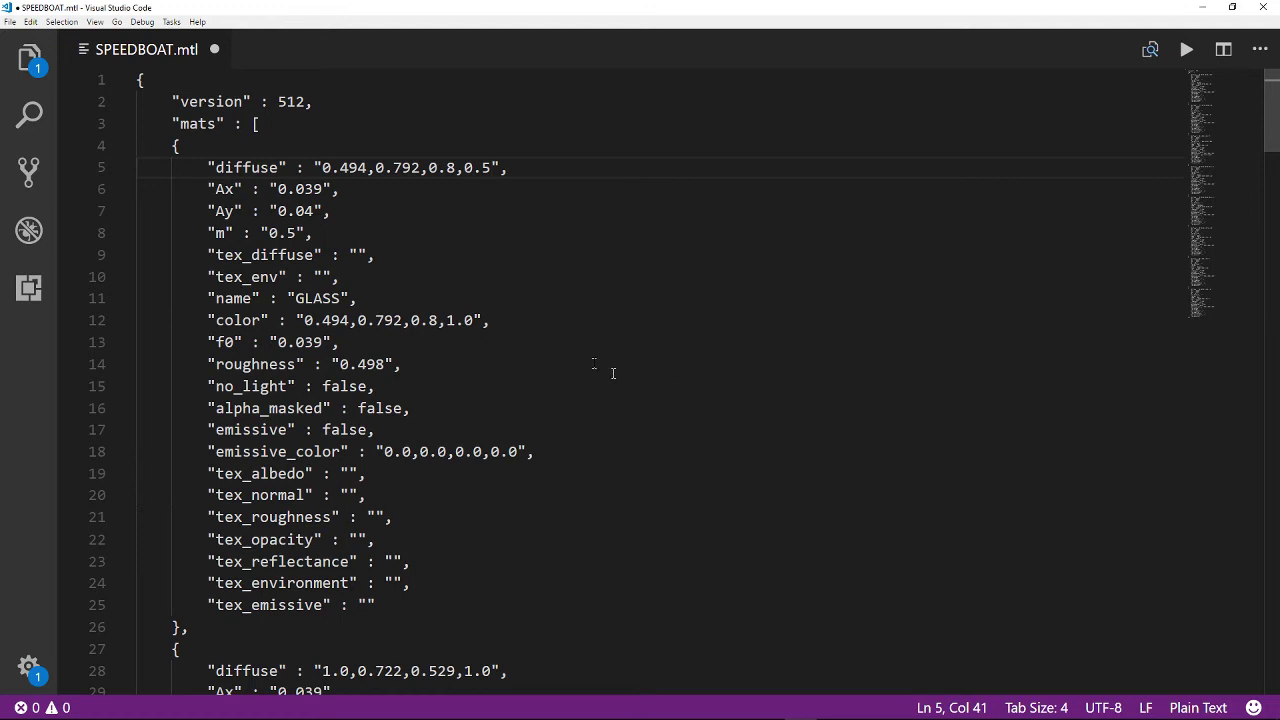
{"action": "left_click", "coordinate": [451, 320]}
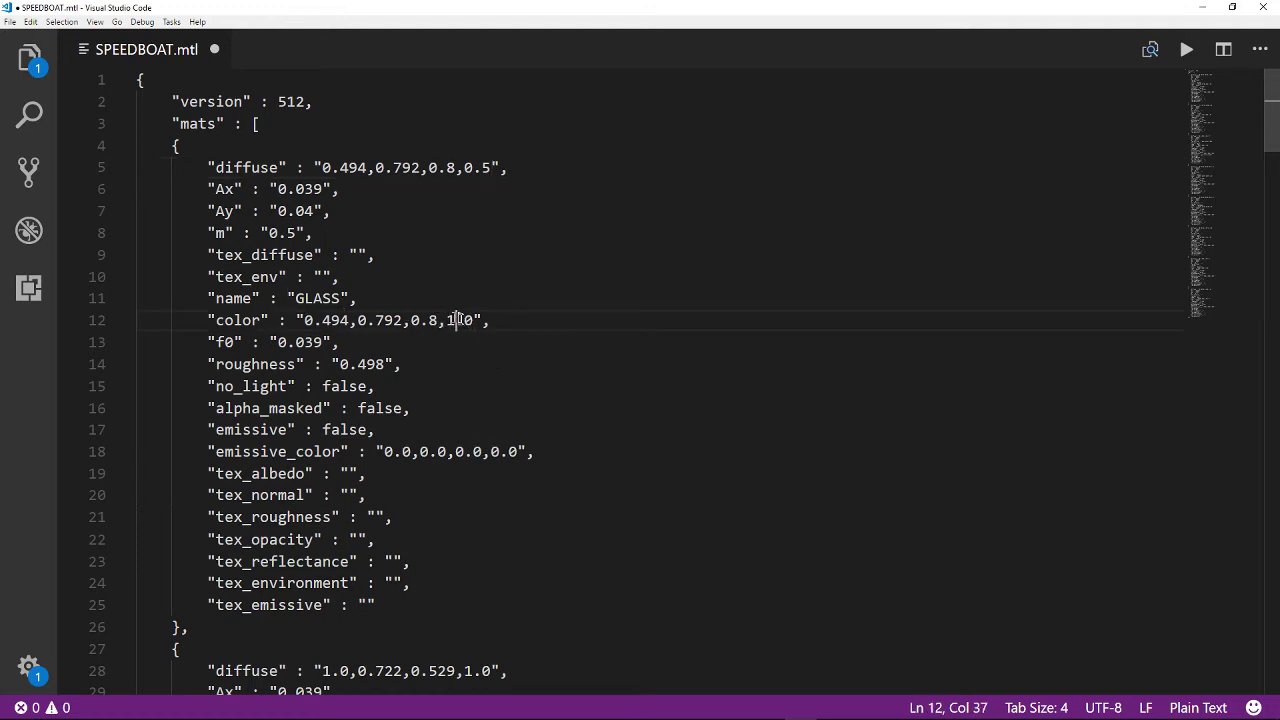
{"action": "left_click_drag", "start_coordinate": [446, 320], "coordinate": [470, 327]}
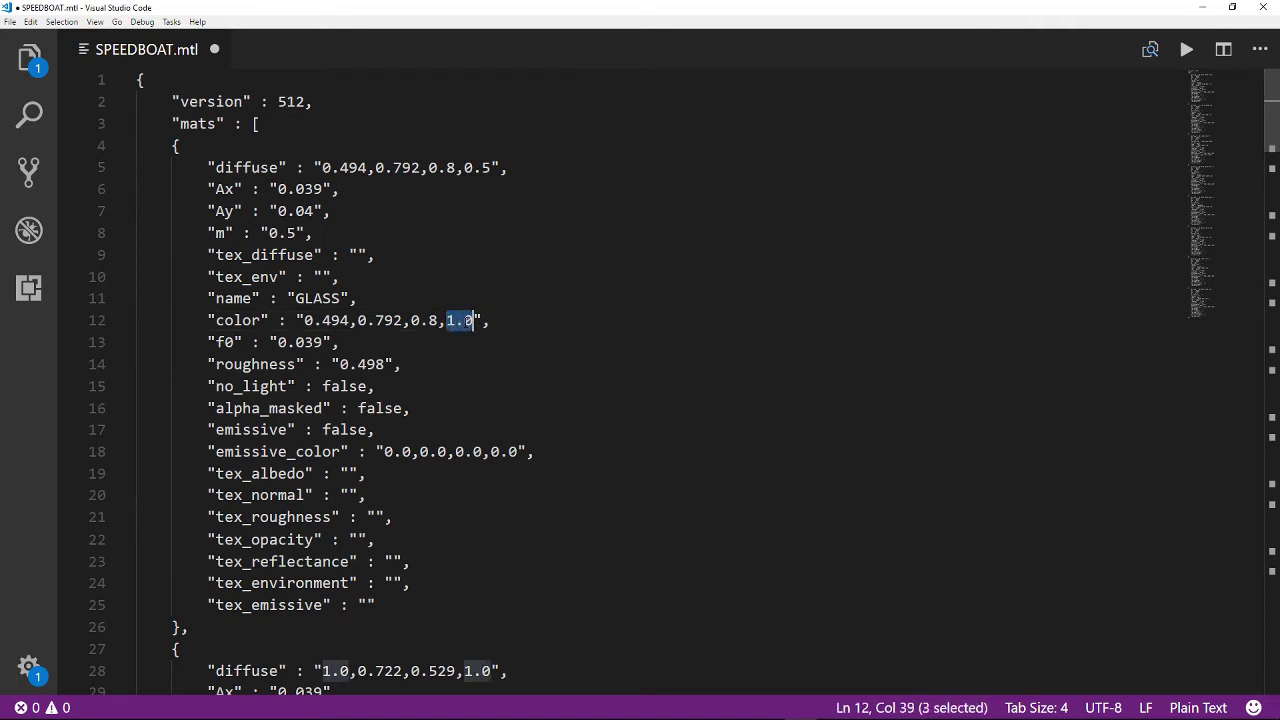
{"action": "type", "text": "0"}
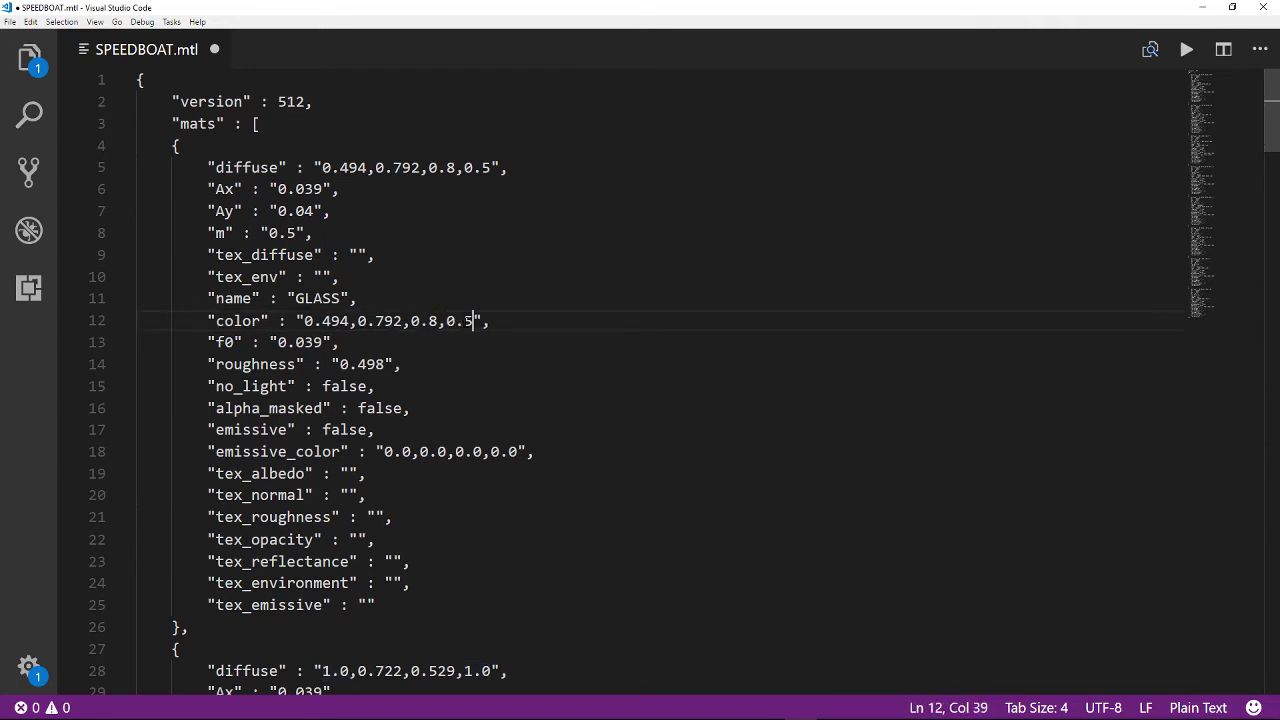
Step: Examine the color and texture entries of the flesh, MAN and metal materials in SPEEDBOAT.mtl
{"action": "scroll", "coordinate": [766, 471], "scroll_direction": "down", "scroll_amount": 4}
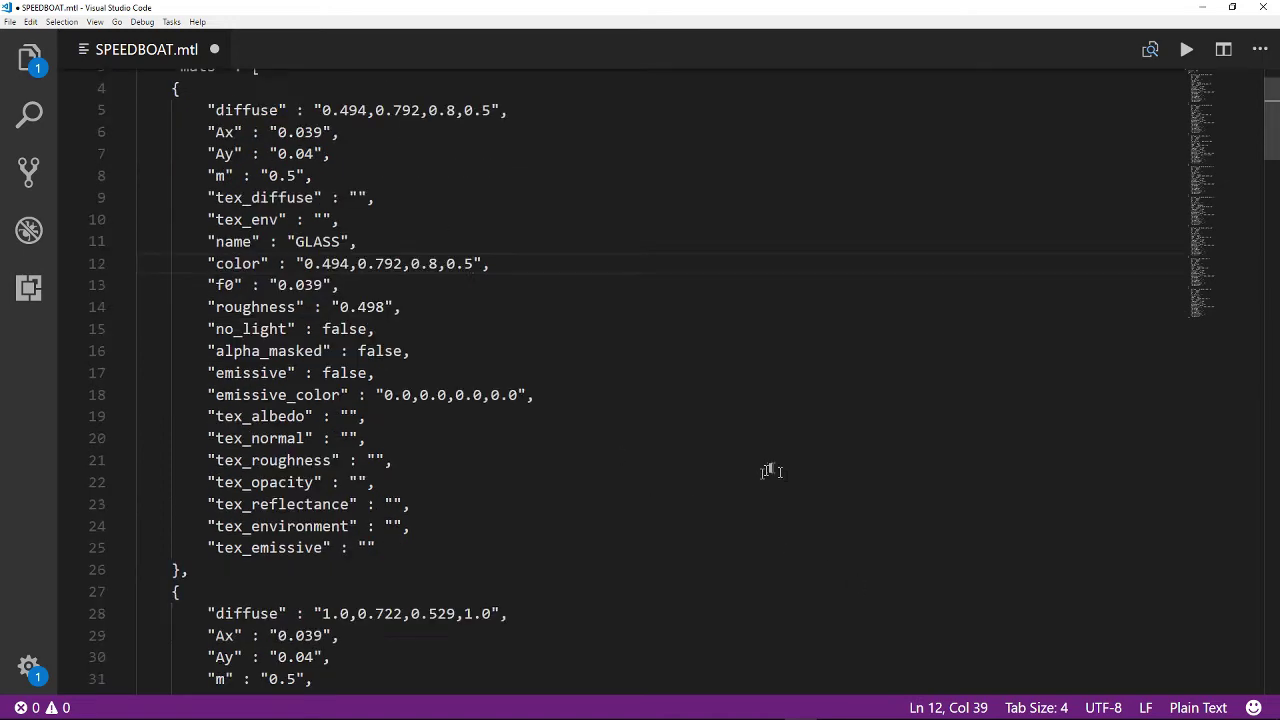
{"action": "scroll", "coordinate": [788, 474], "scroll_direction": "down", "scroll_amount": 7}
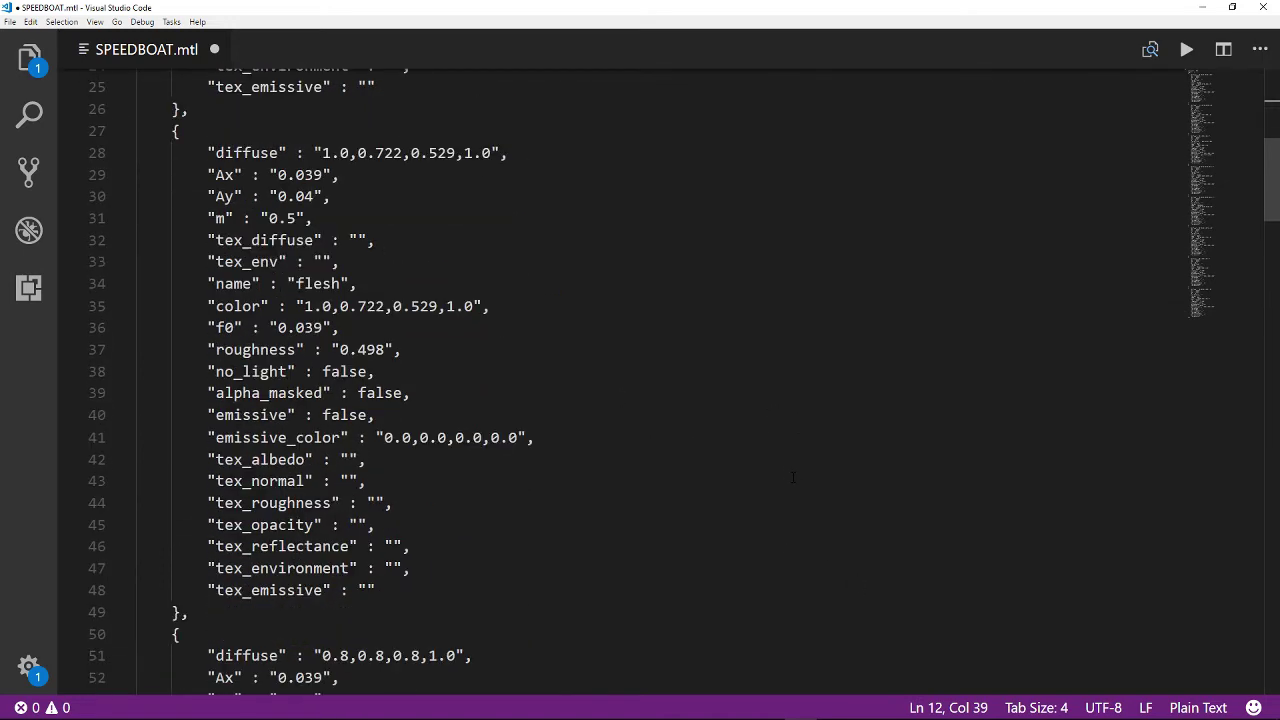
{"action": "scroll", "coordinate": [794, 478], "scroll_direction": "down", "scroll_amount": 2}
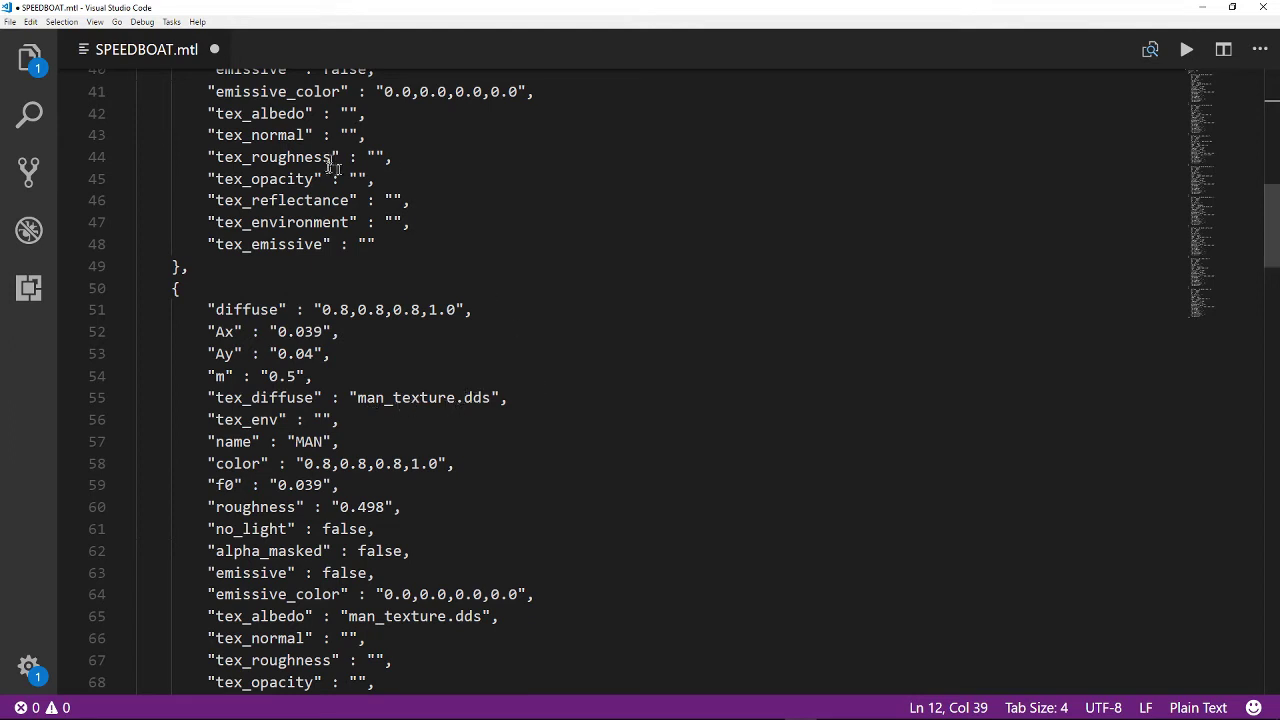
{"action": "left_click", "coordinate": [10, 22]}
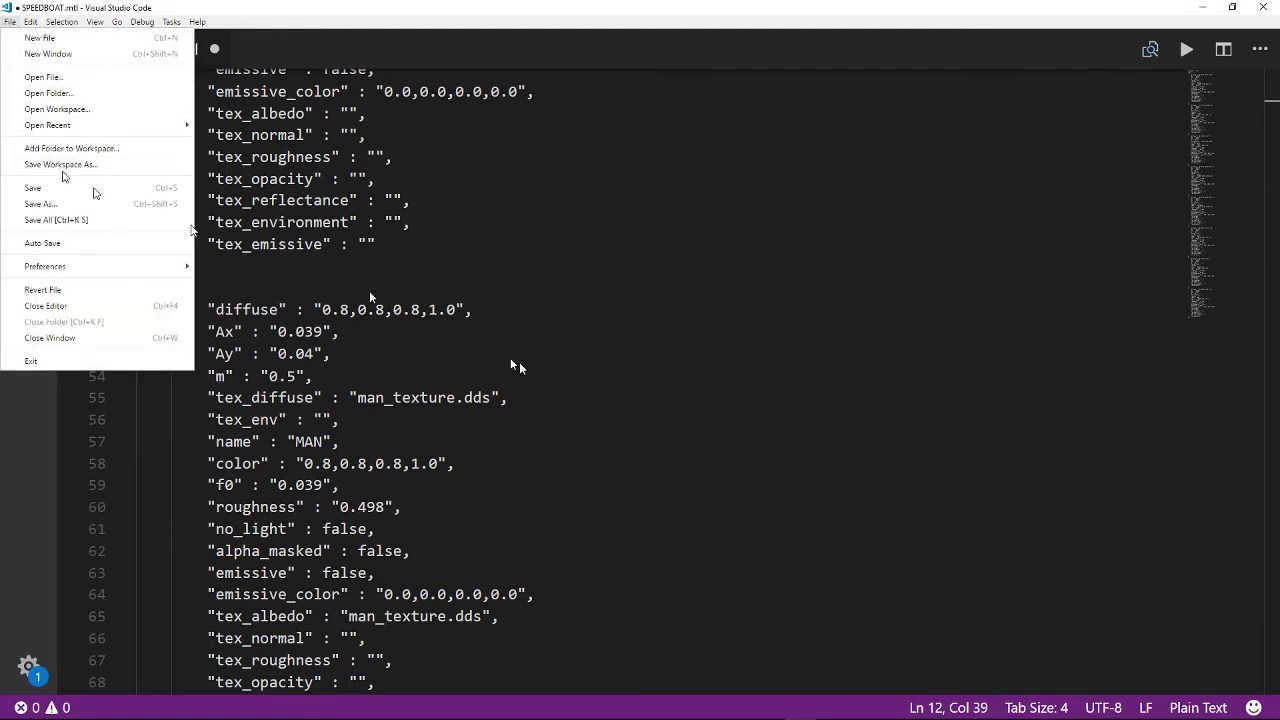
{"action": "left_click", "coordinate": [590, 350]}
{"action": "scroll", "coordinate": [588, 320], "scroll_direction": "down", "scroll_amount": 7}
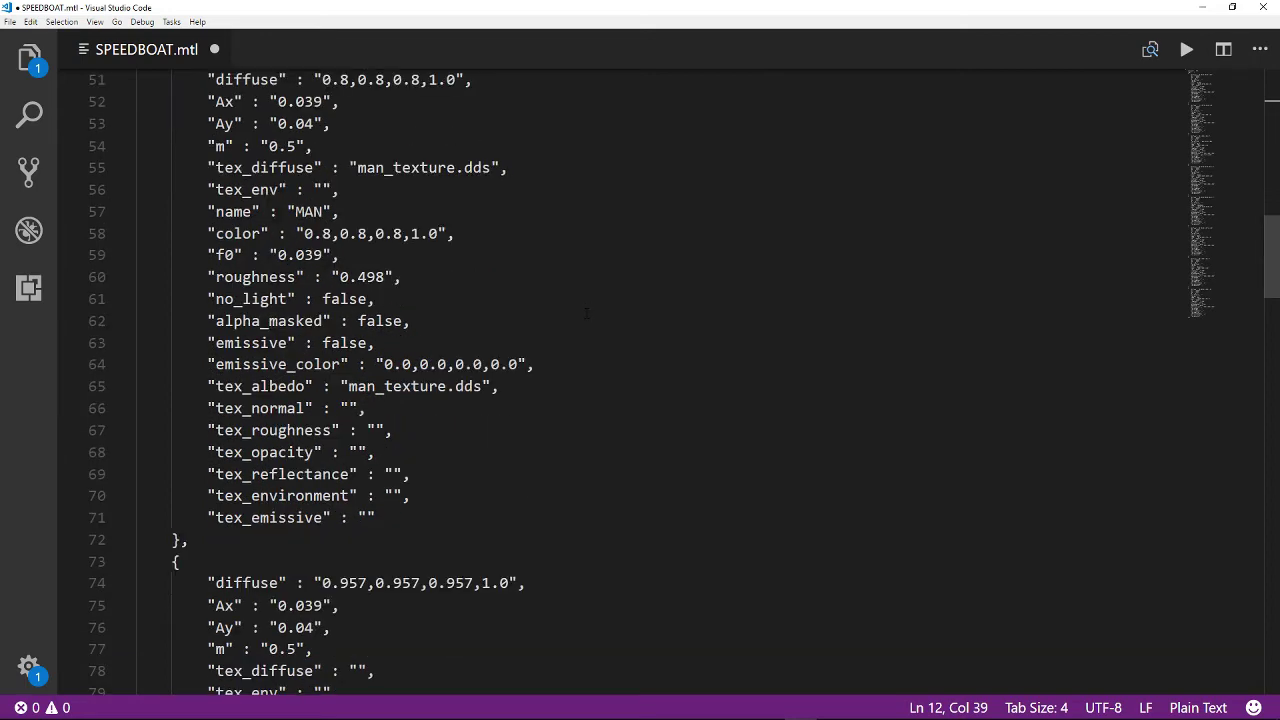
{"action": "scroll", "coordinate": [585, 316], "scroll_direction": "down", "scroll_amount": 3}
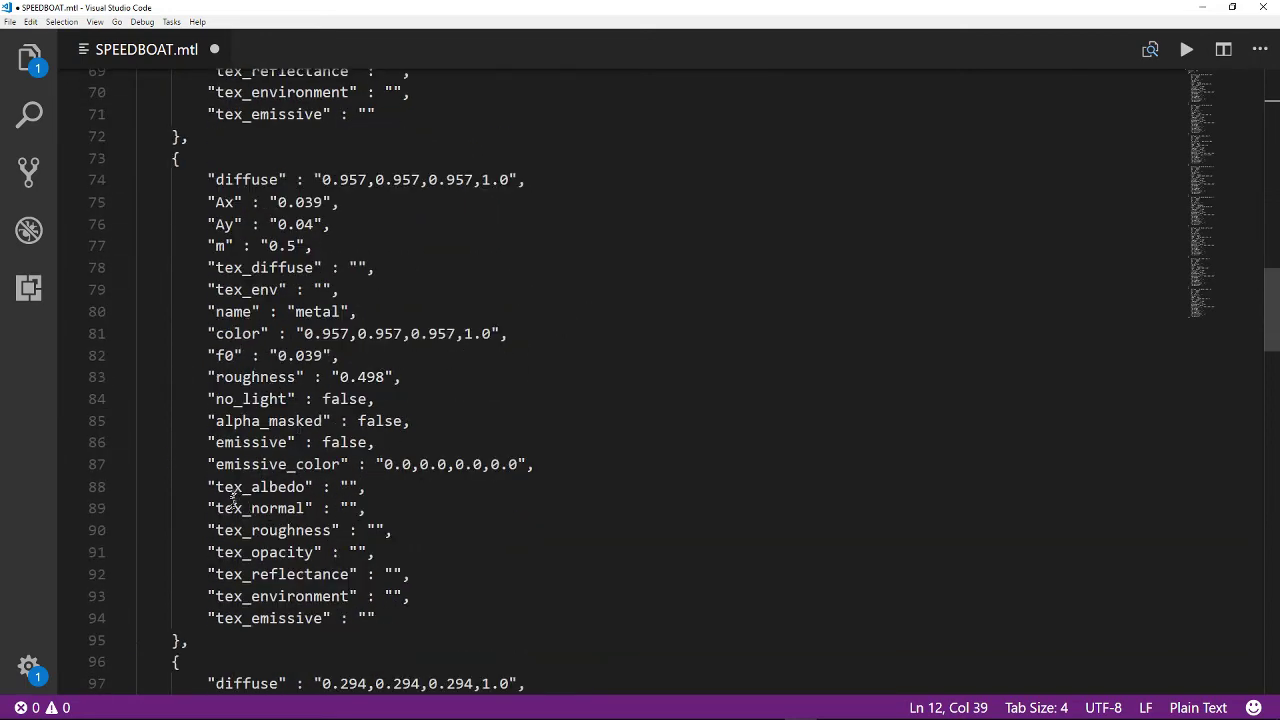
{"action": "left_click_drag", "start_coordinate": [216, 487], "coordinate": [235, 487]}
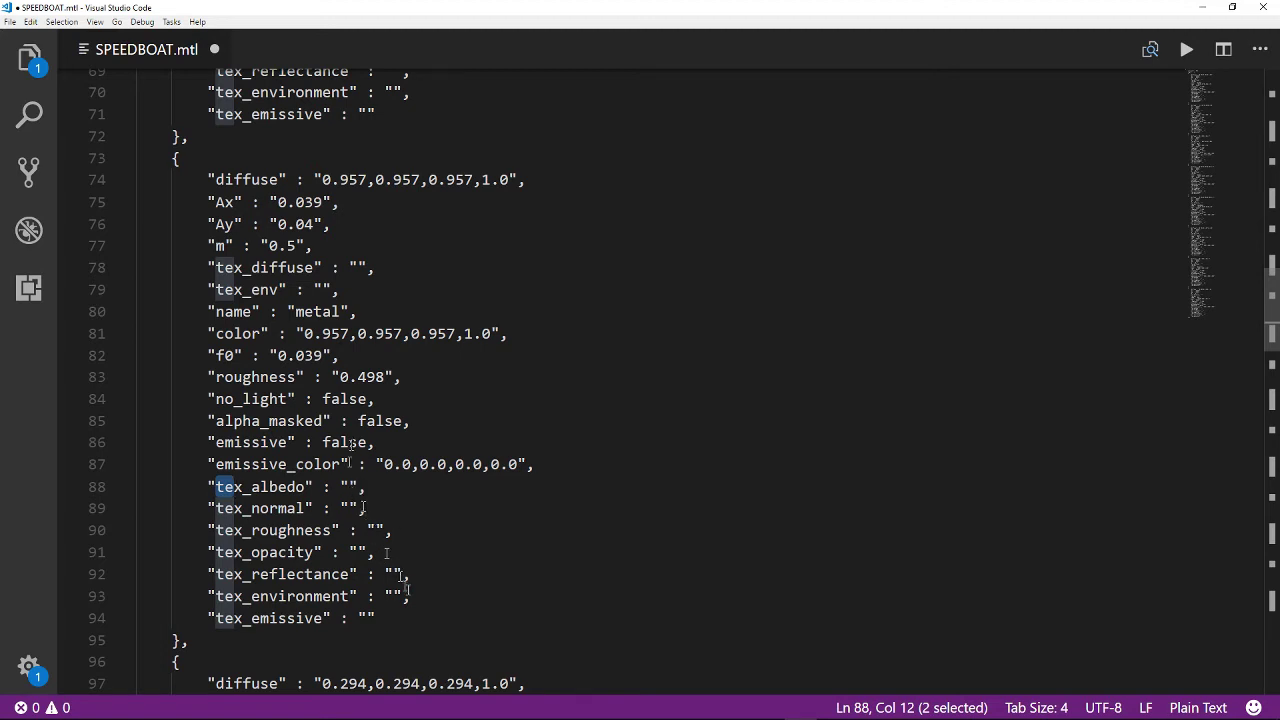
{"action": "scroll", "coordinate": [455, 437], "scroll_direction": "up", "scroll_amount": 2}
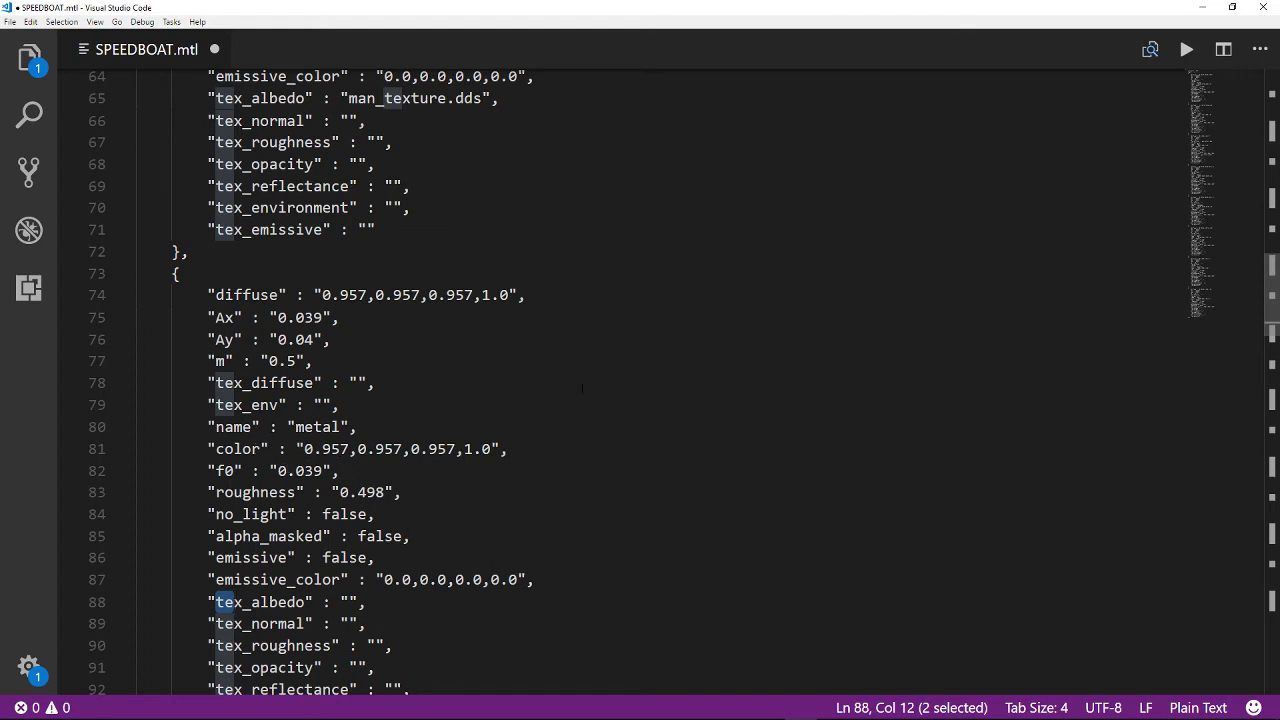
Step: Save SPEEDBOAT.mtl and close Visual Studio Code
{"action": "left_click", "coordinate": [11, 22]}
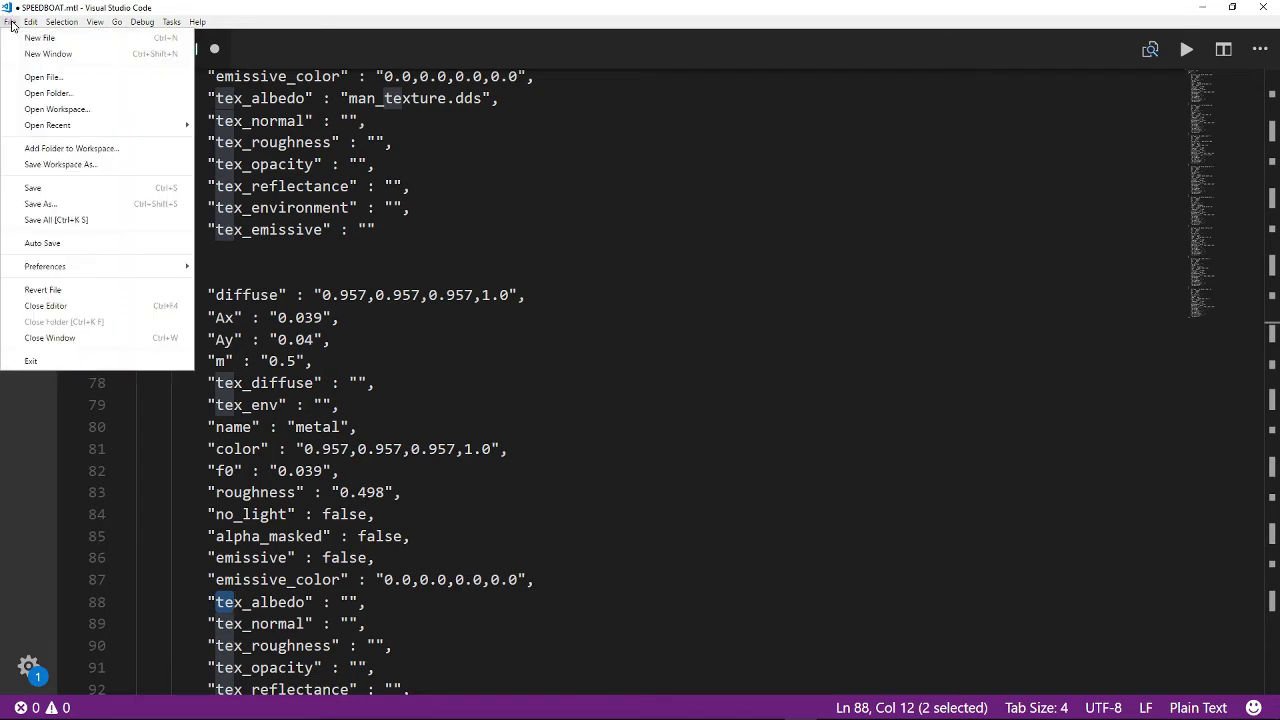
{"action": "left_click", "coordinate": [45, 188]}
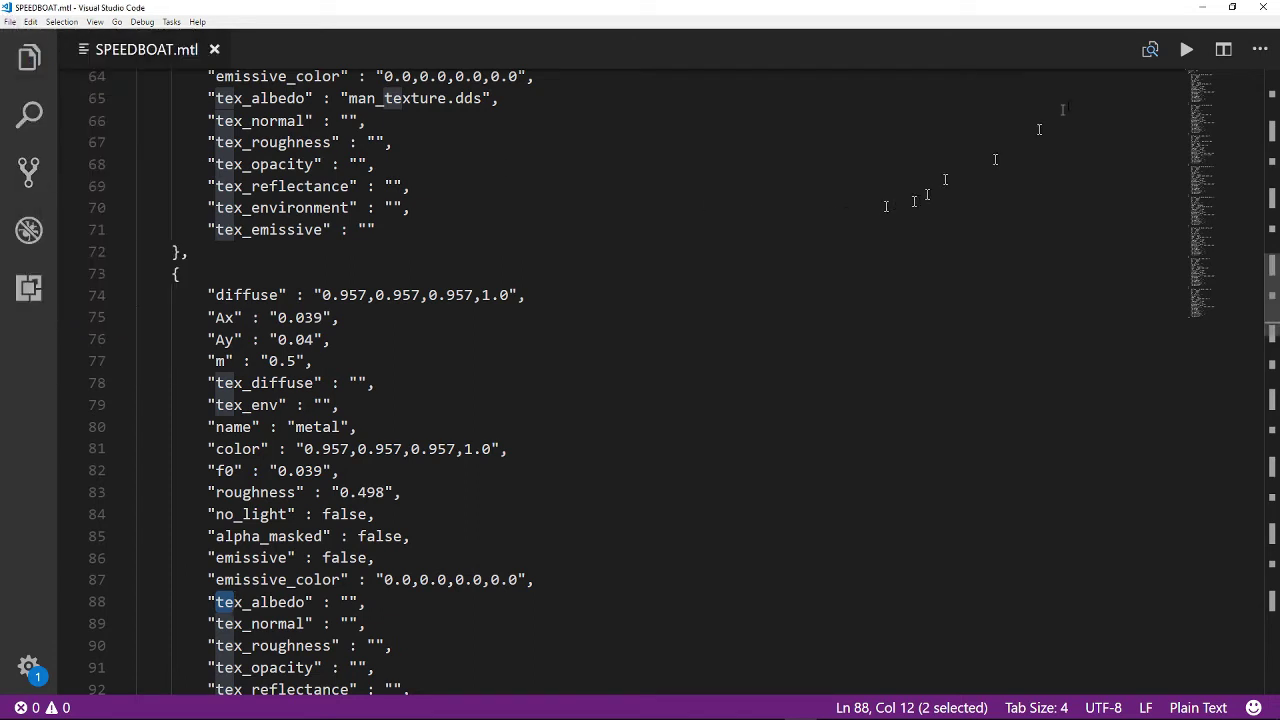
{"action": "left_click", "coordinate": [1262, 6]}
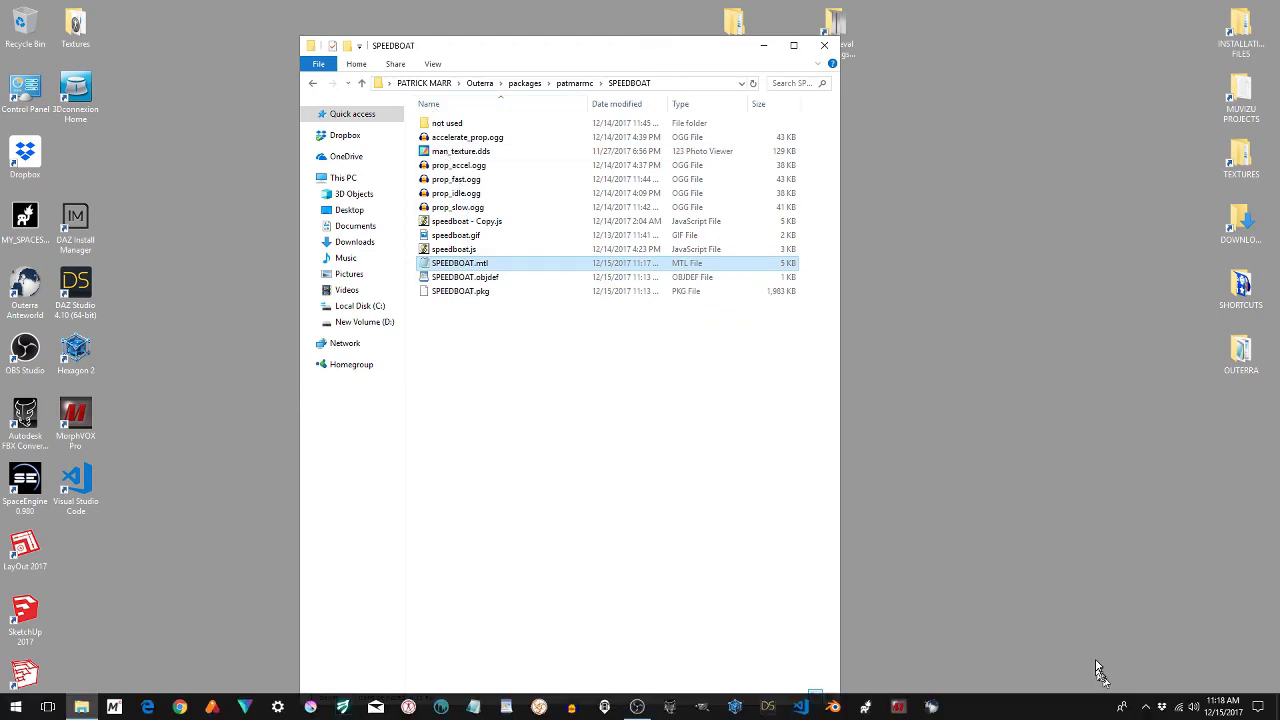
Step: Launch Outerra, log in with the remembered account and unpause the world
{"action": "left_click", "coordinate": [1035, 705]}
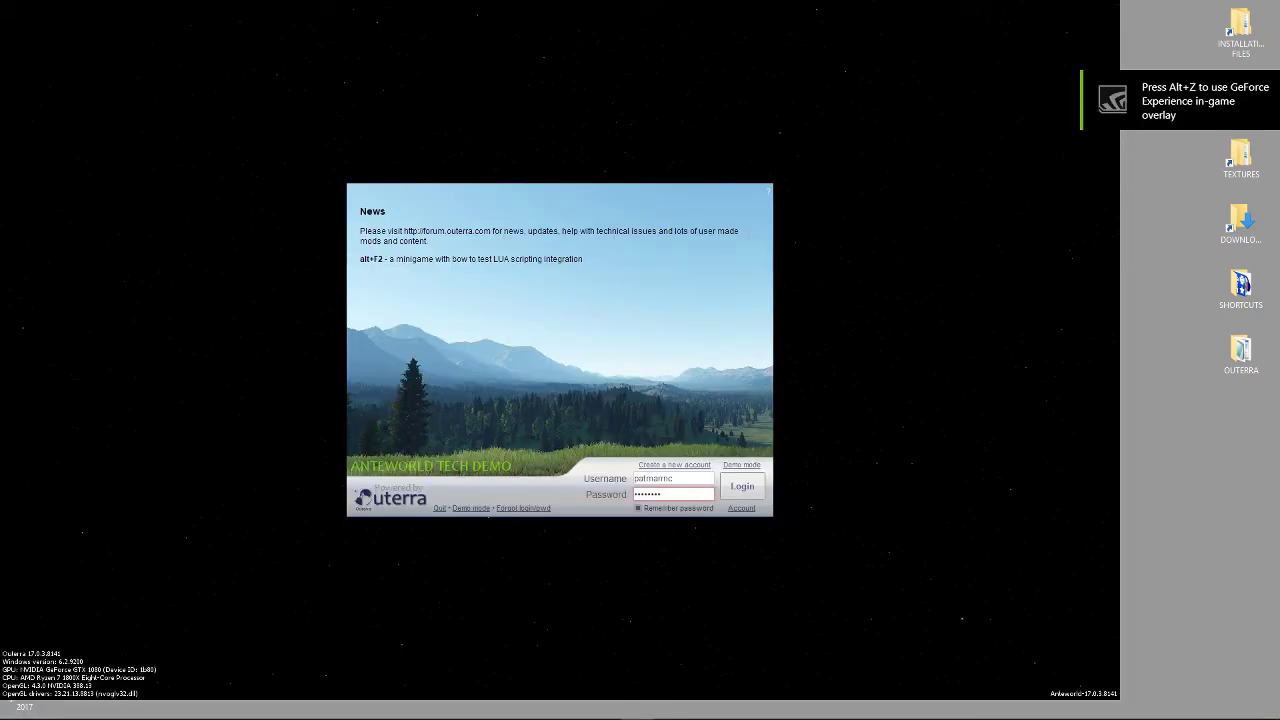
{"action": "left_click", "coordinate": [742, 487]}
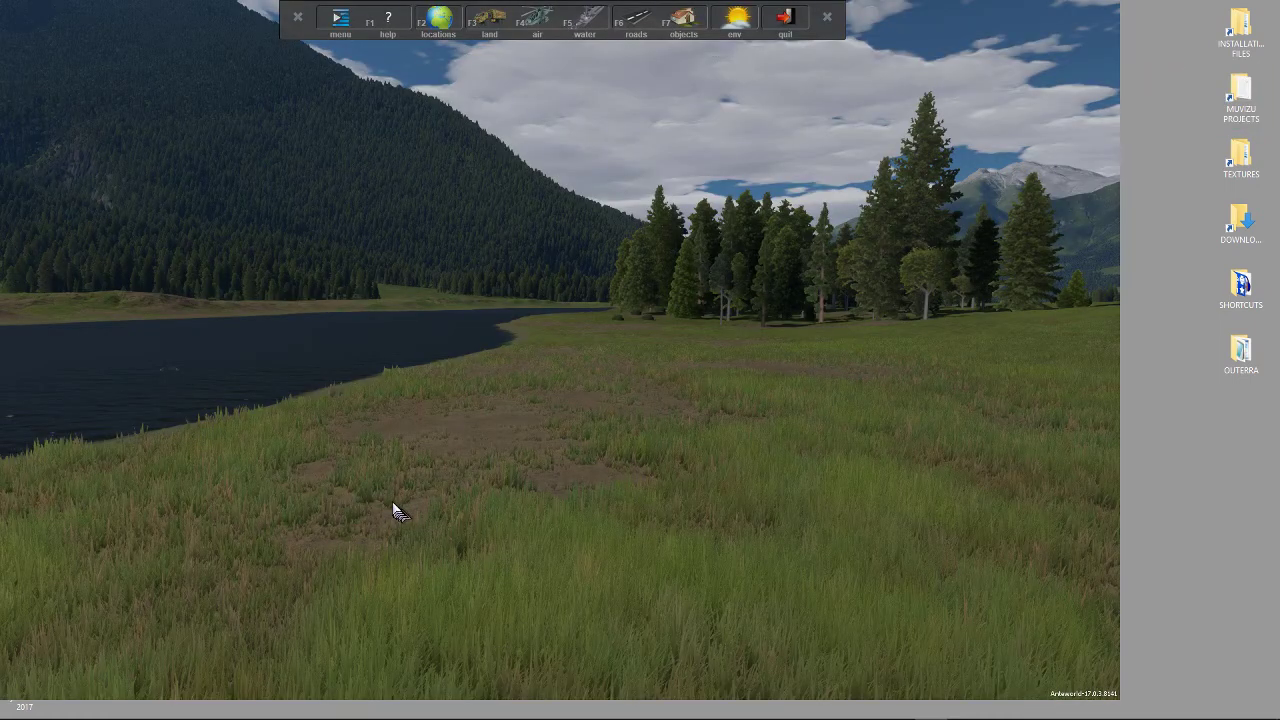
{"action": "key", "text": "Pause"}
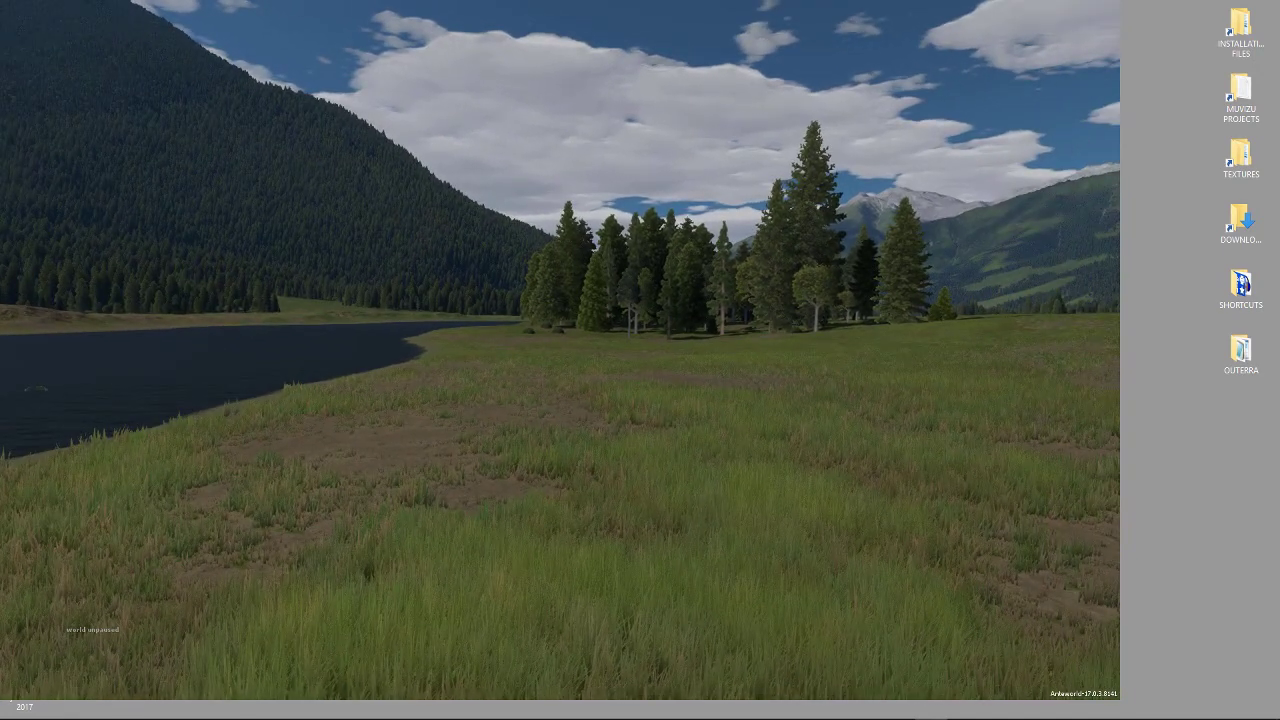
Step: Fly out over the lake, open the scenery editor's asset list and select the SPEEDBOAT asset
{"action": "key", "text": "s"}
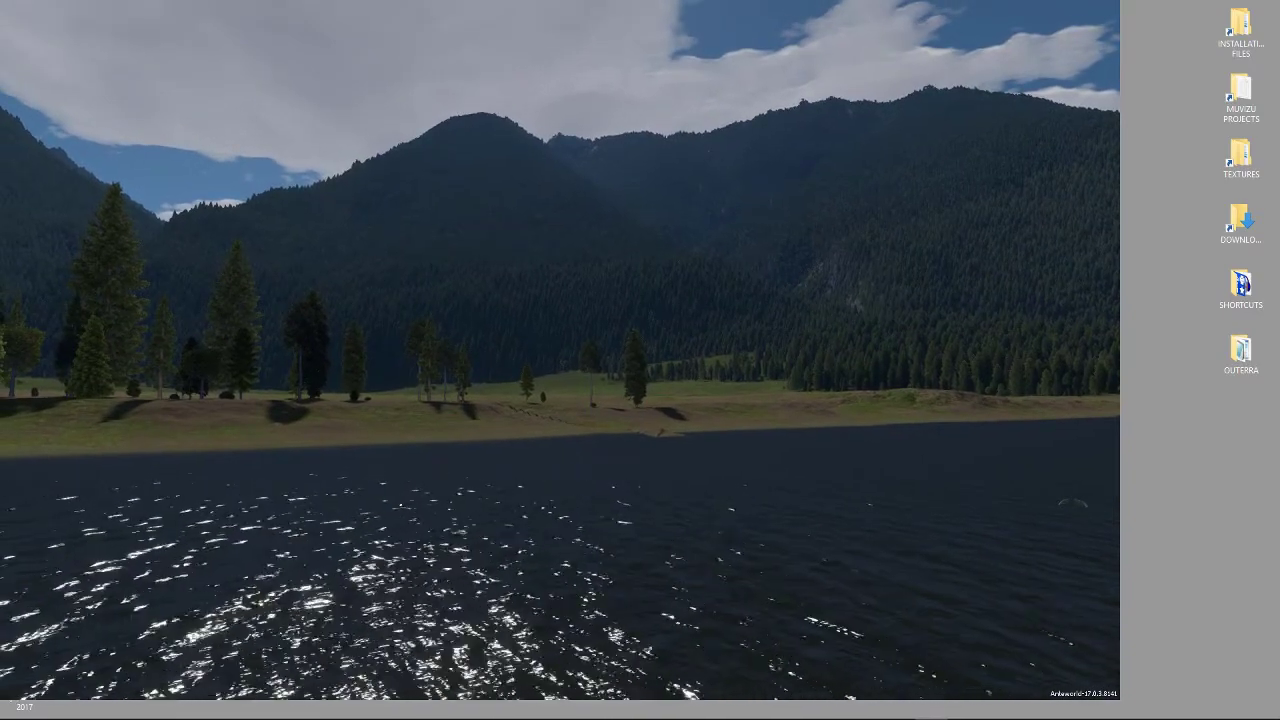
{"action": "mouse_move", "coordinate": [388, 512]}
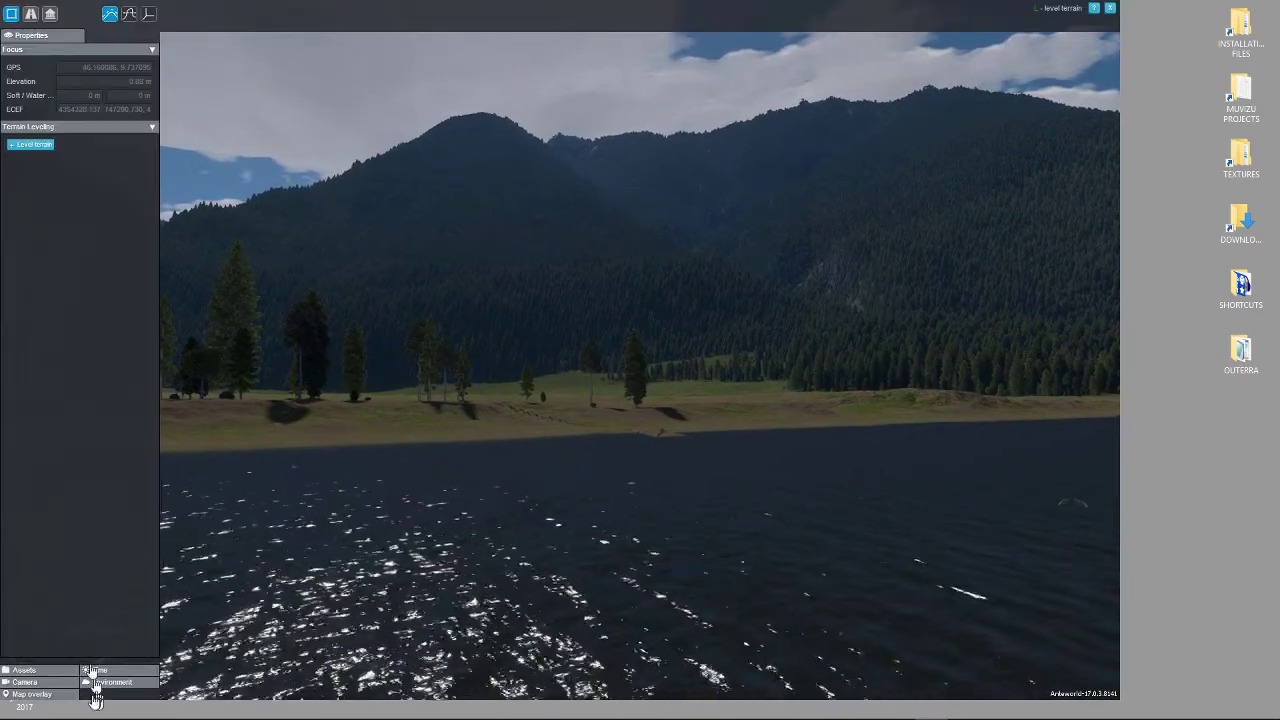
{"action": "left_click", "coordinate": [24, 670]}
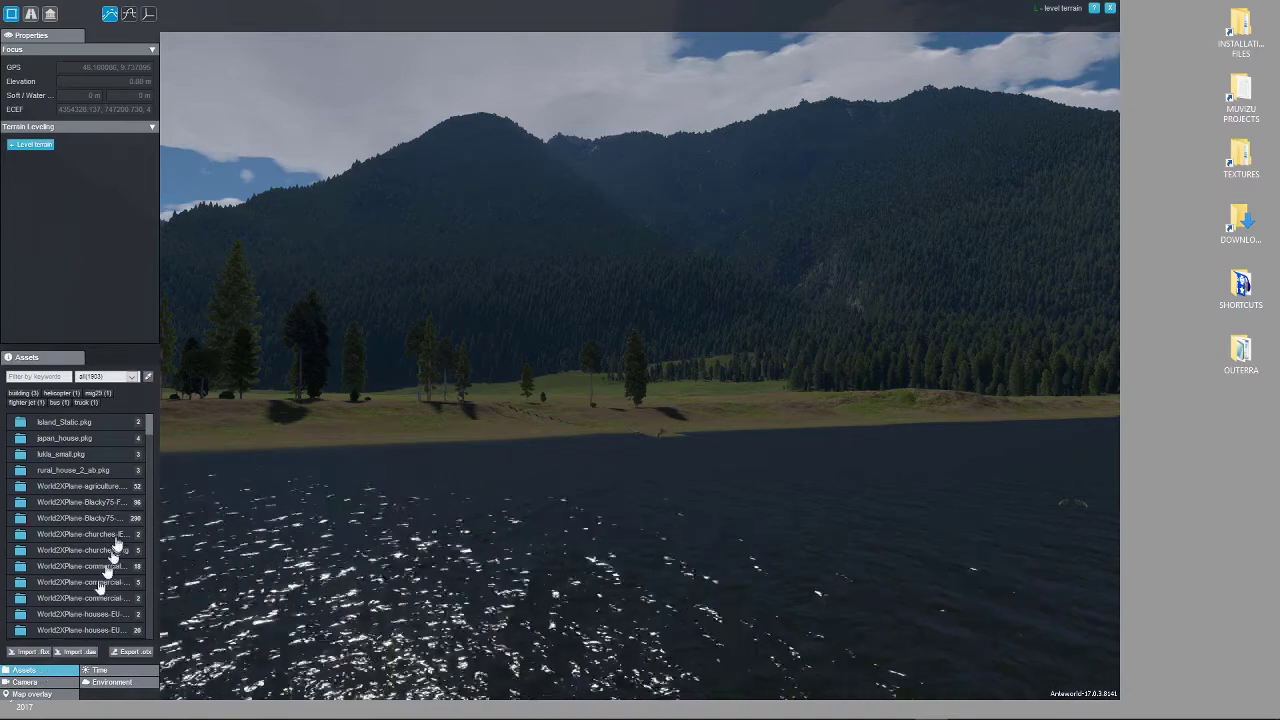
{"action": "scroll", "coordinate": [155, 444], "scroll_direction": "down", "scroll_amount": 5}
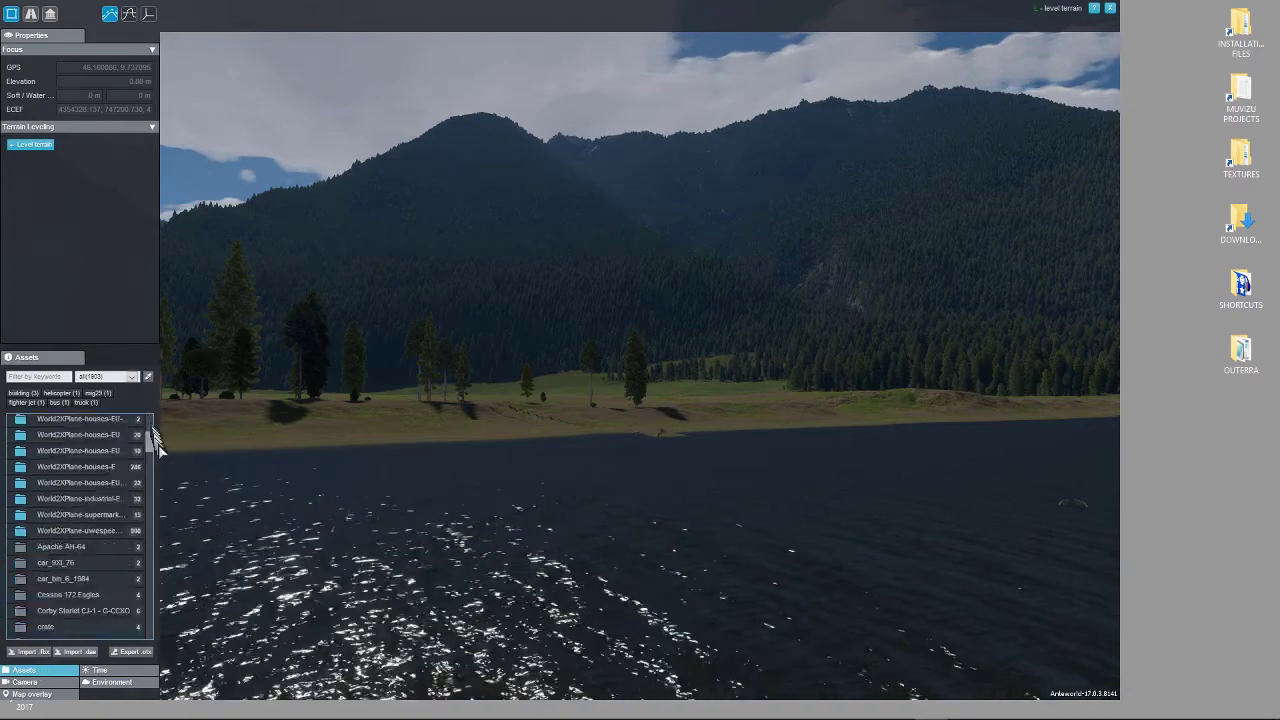
{"action": "left_click_drag", "start_coordinate": [155, 440], "coordinate": [190, 573]}
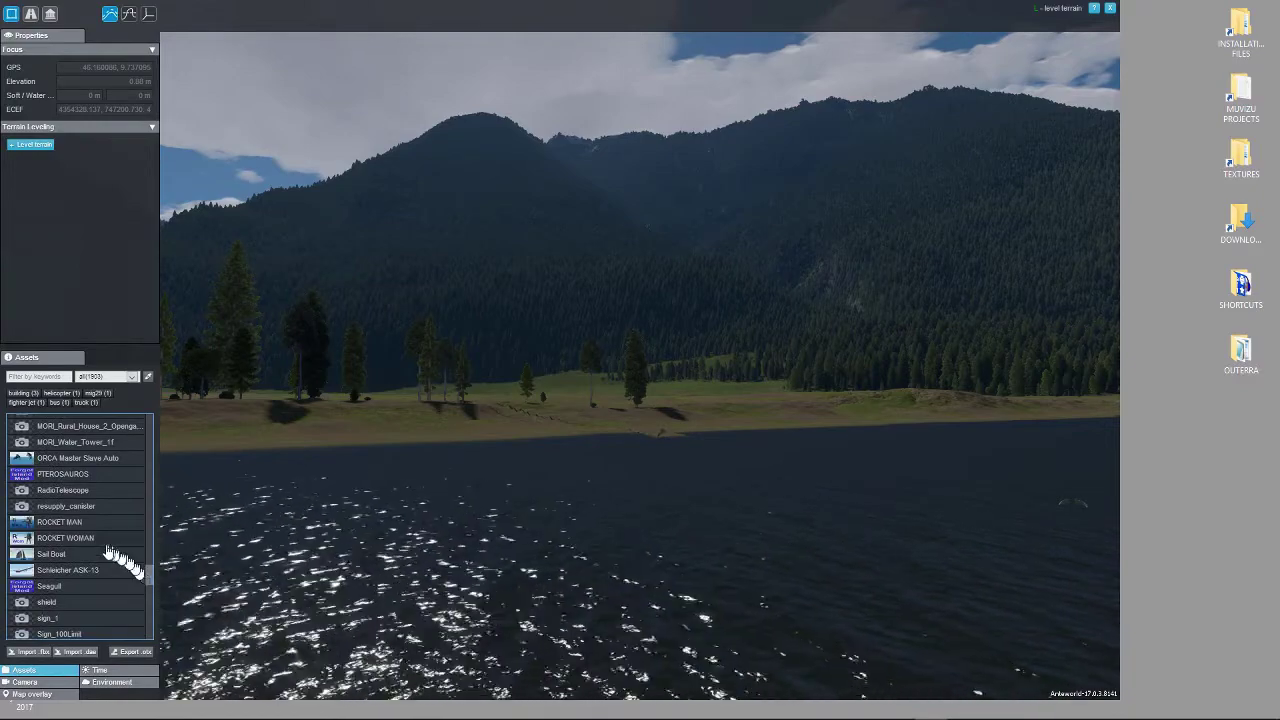
{"action": "scroll", "coordinate": [97, 607], "scroll_direction": "down", "scroll_amount": 4}
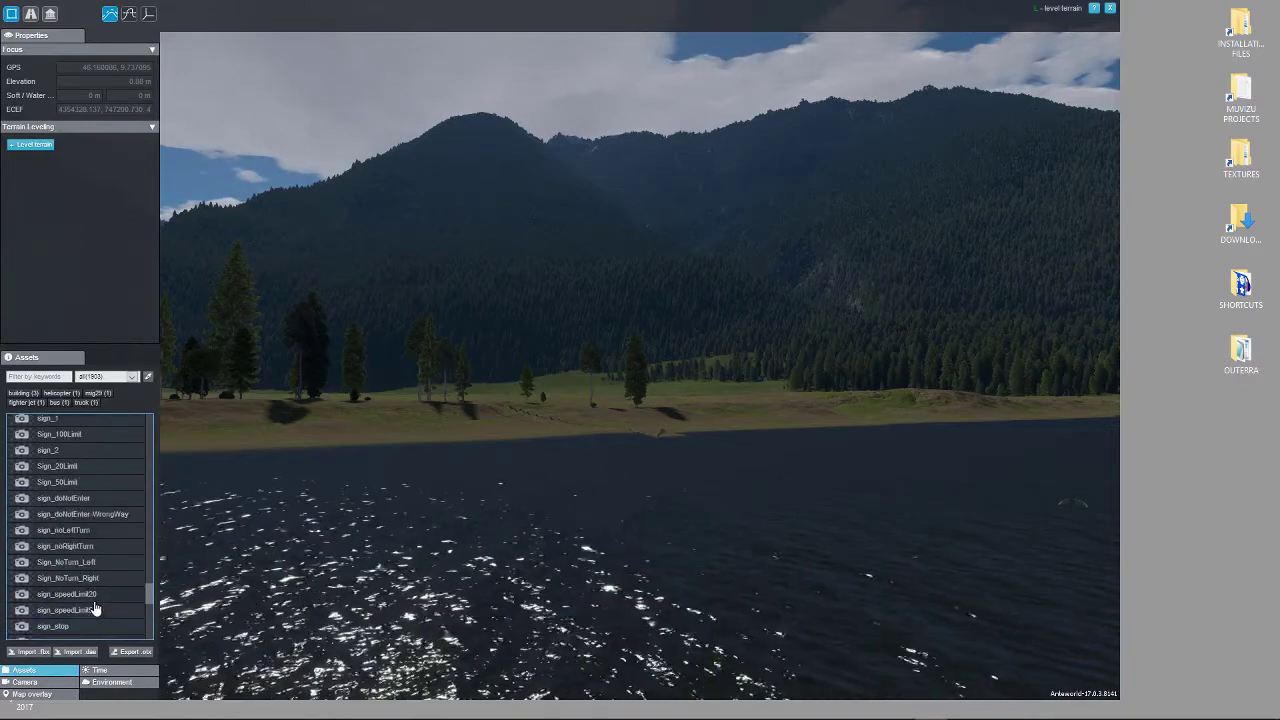
{"action": "scroll", "coordinate": [92, 607], "scroll_direction": "down", "scroll_amount": 5}
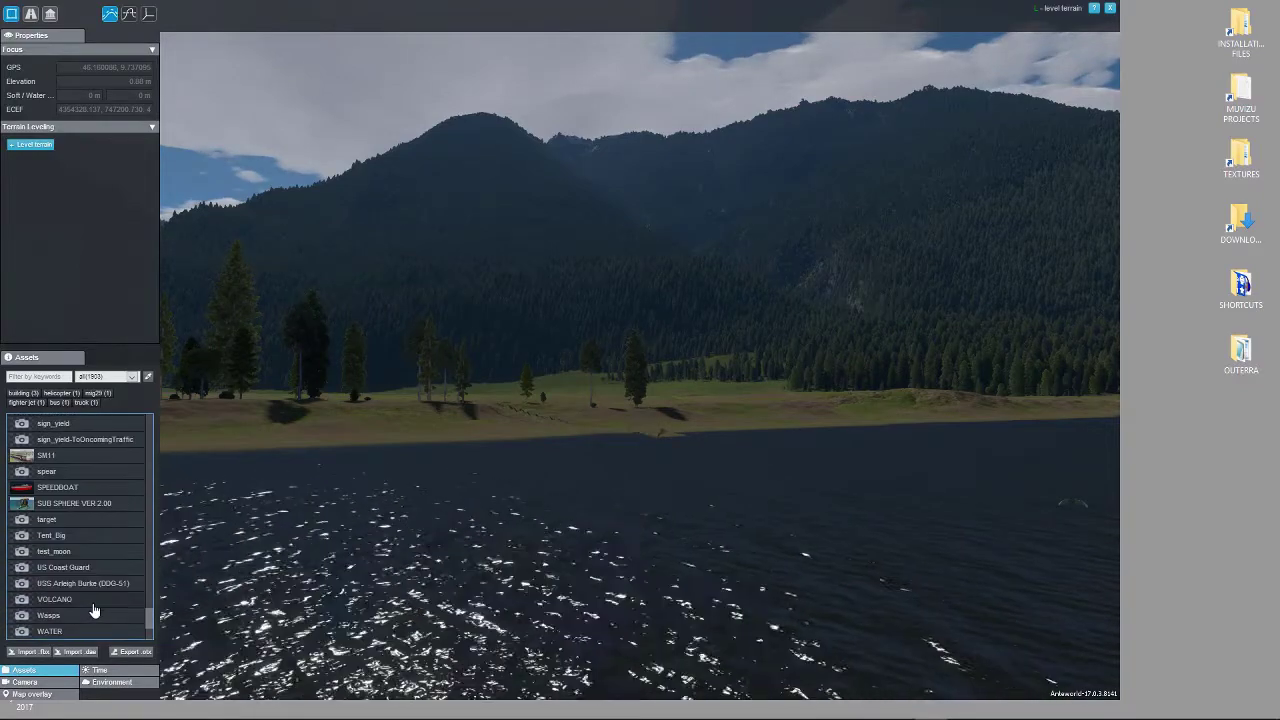
{"action": "left_click", "coordinate": [50, 487]}
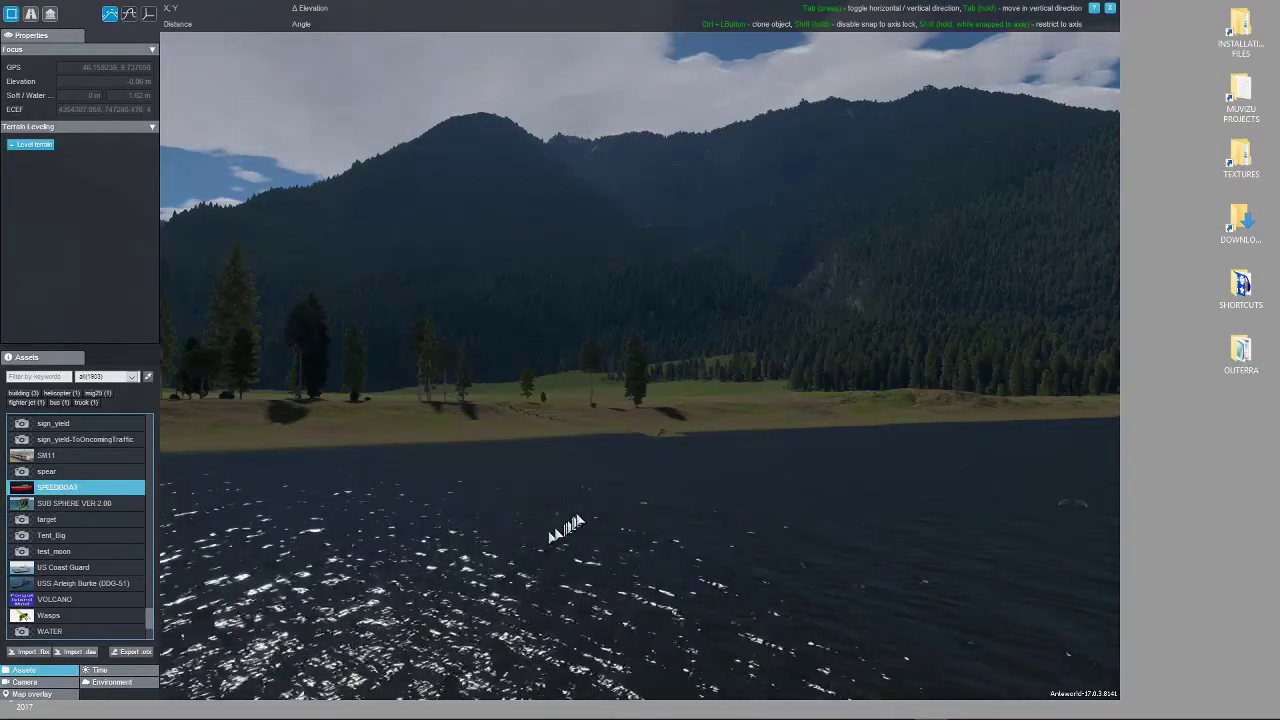
Step: Place the speedboat on the lake's water surface and deselect it
{"action": "left_click", "coordinate": [588, 514]}
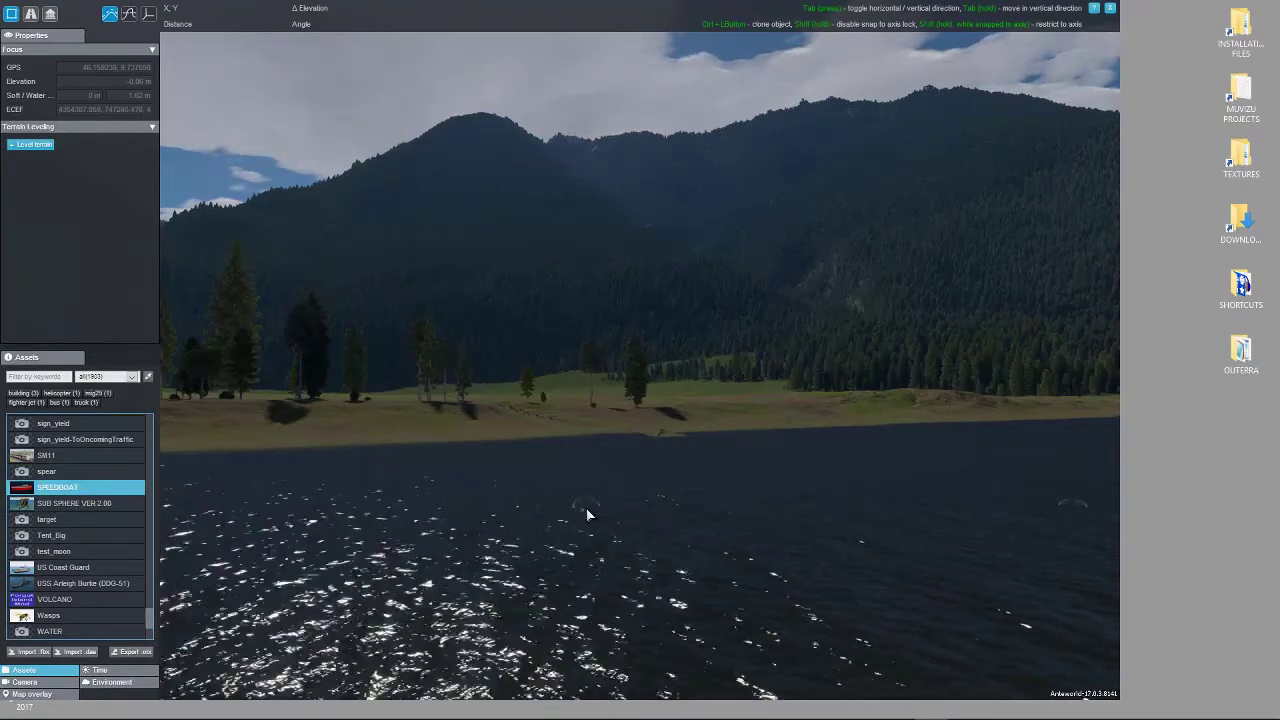
{"action": "left_click_drag", "start_coordinate": [588, 514], "coordinate": [628, 524]}
{"action": "right_click_drag", "start_coordinate": [803, 623], "coordinate": [866, 604]}
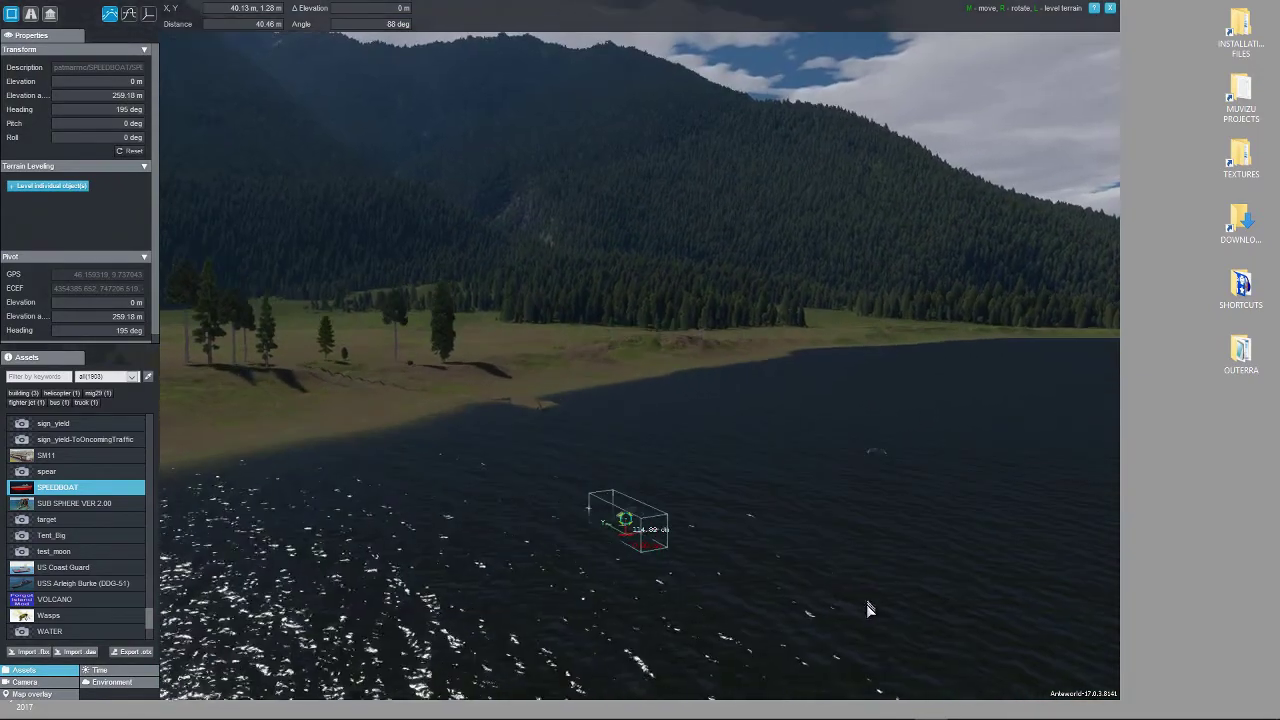
{"action": "left_click", "coordinate": [846, 588]}
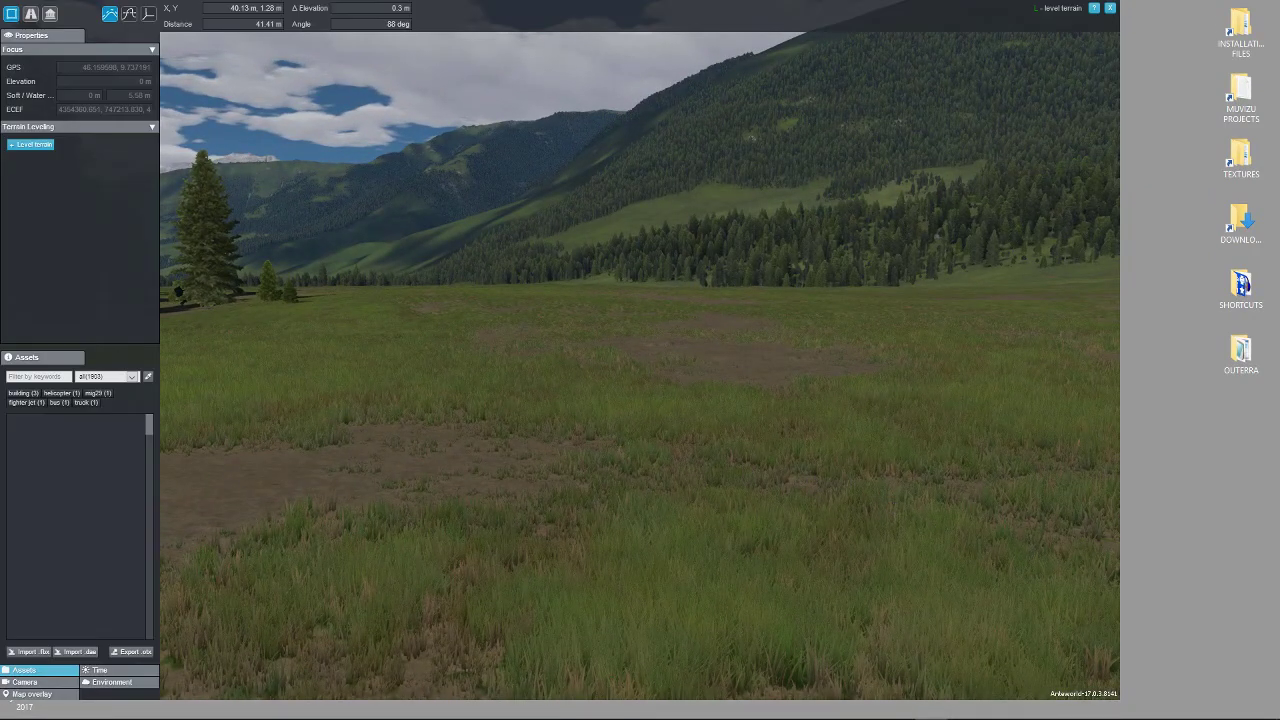
Step: Place the SPEEDBOAT asset on the grassy ground by the lake and view it from several sides
{"action": "left_click", "coordinate": [46, 672]}
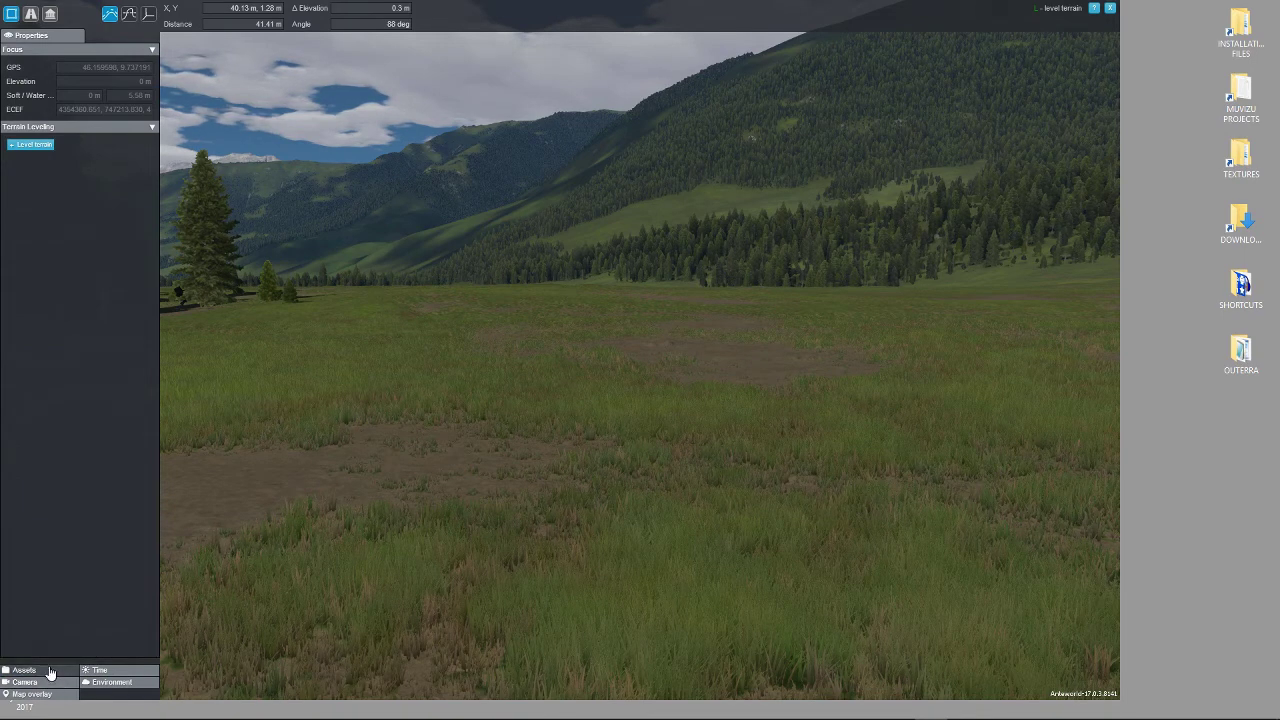
{"action": "left_click", "coordinate": [50, 672]}
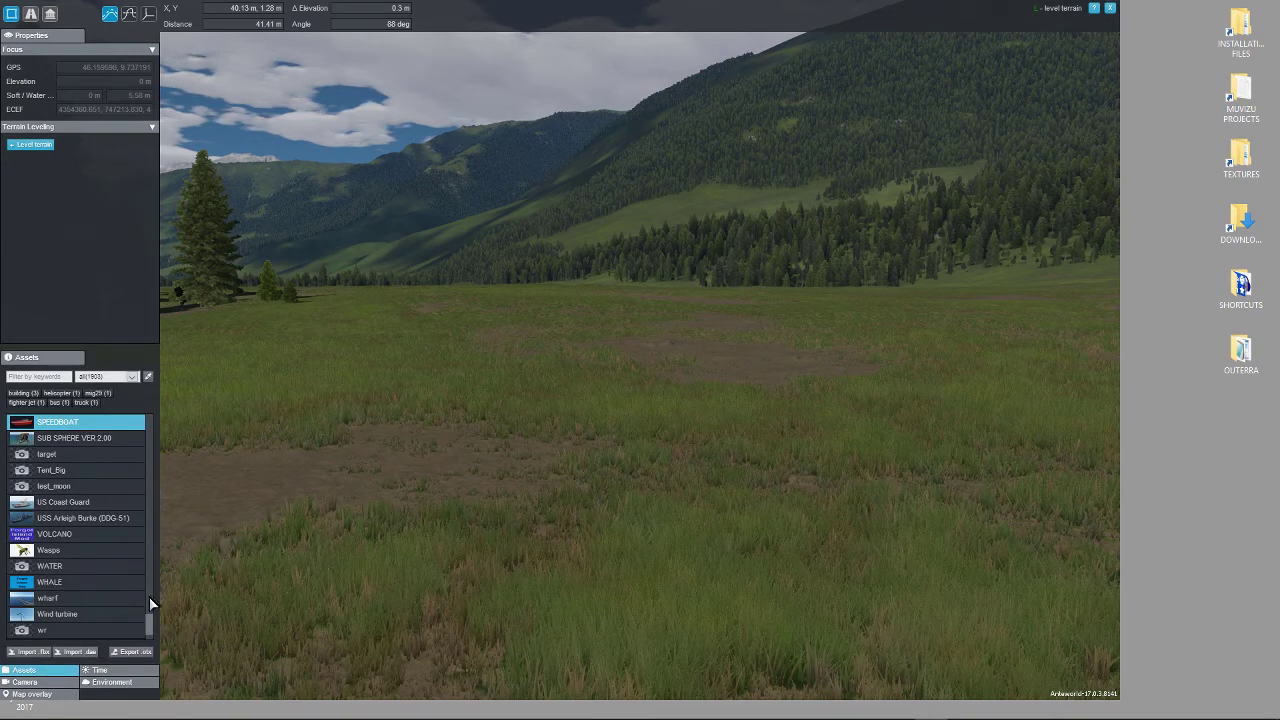
{"action": "scroll", "coordinate": [137, 610], "scroll_direction": "up", "scroll_amount": 2}
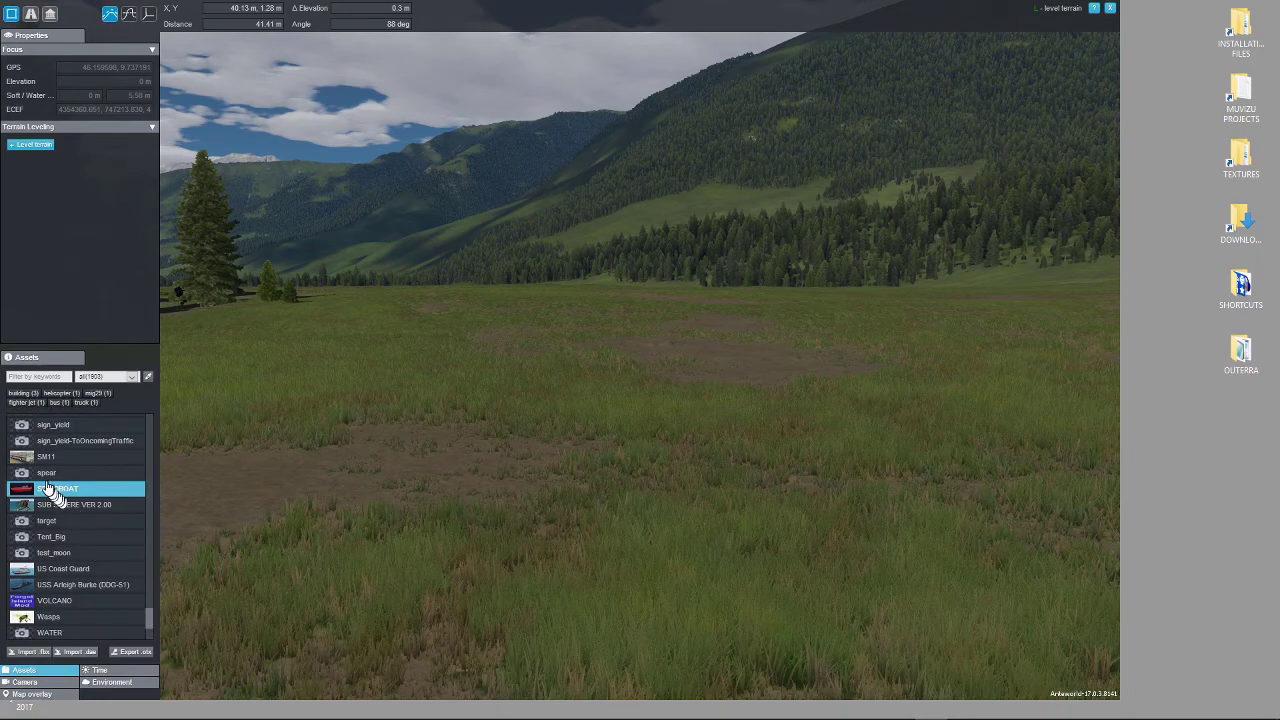
{"action": "left_click", "coordinate": [46, 490]}
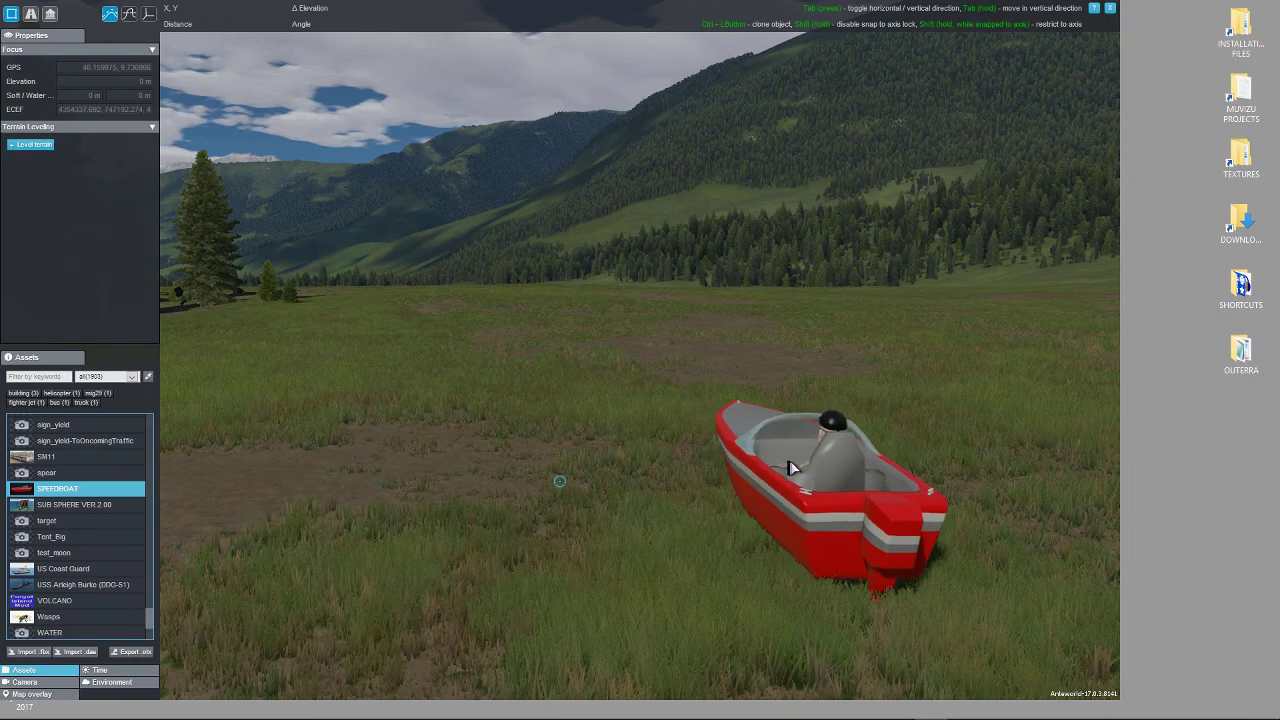
{"action": "left_click", "coordinate": [787, 468]}
{"action": "right_click_drag", "start_coordinate": [605, 580], "coordinate": [986, 590]}
{"action": "left_click_drag", "start_coordinate": [993, 593], "coordinate": [329, 558]}
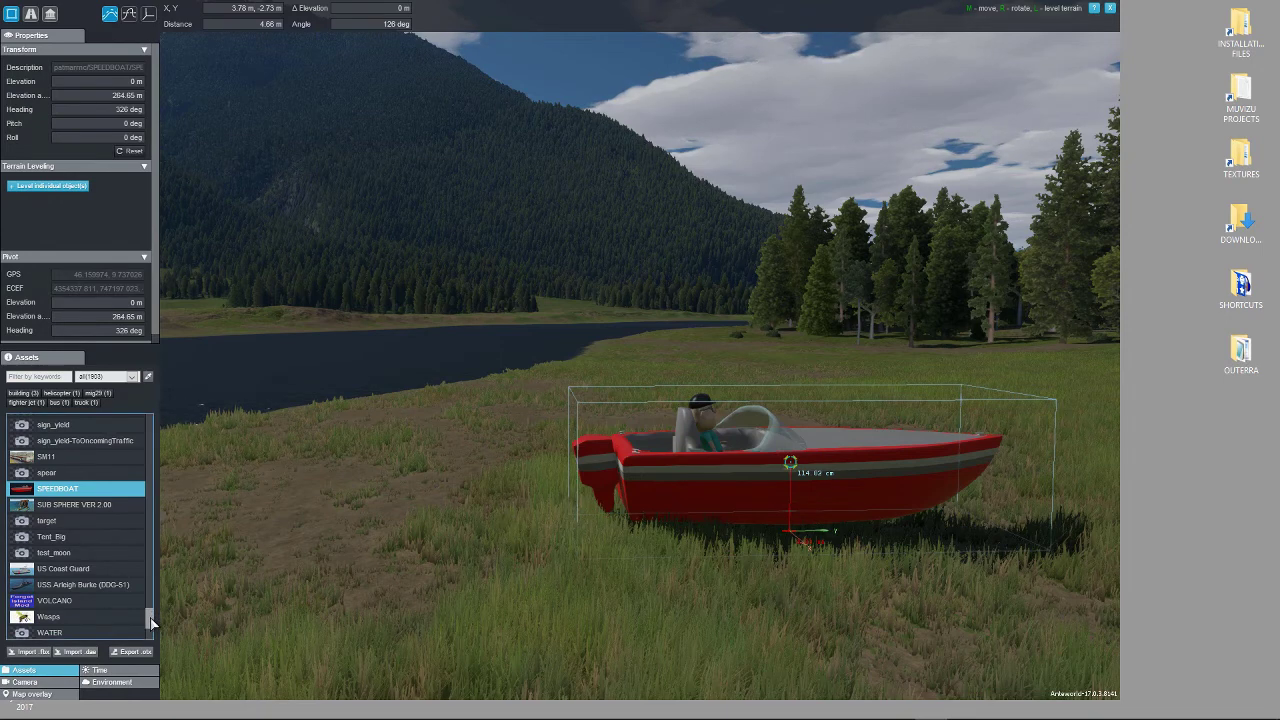
Step: Place the second guy model from the guy asset folder beside the speedboat and compare their sizes
{"action": "left_click_drag", "start_coordinate": [150, 610], "coordinate": [177, 455]}
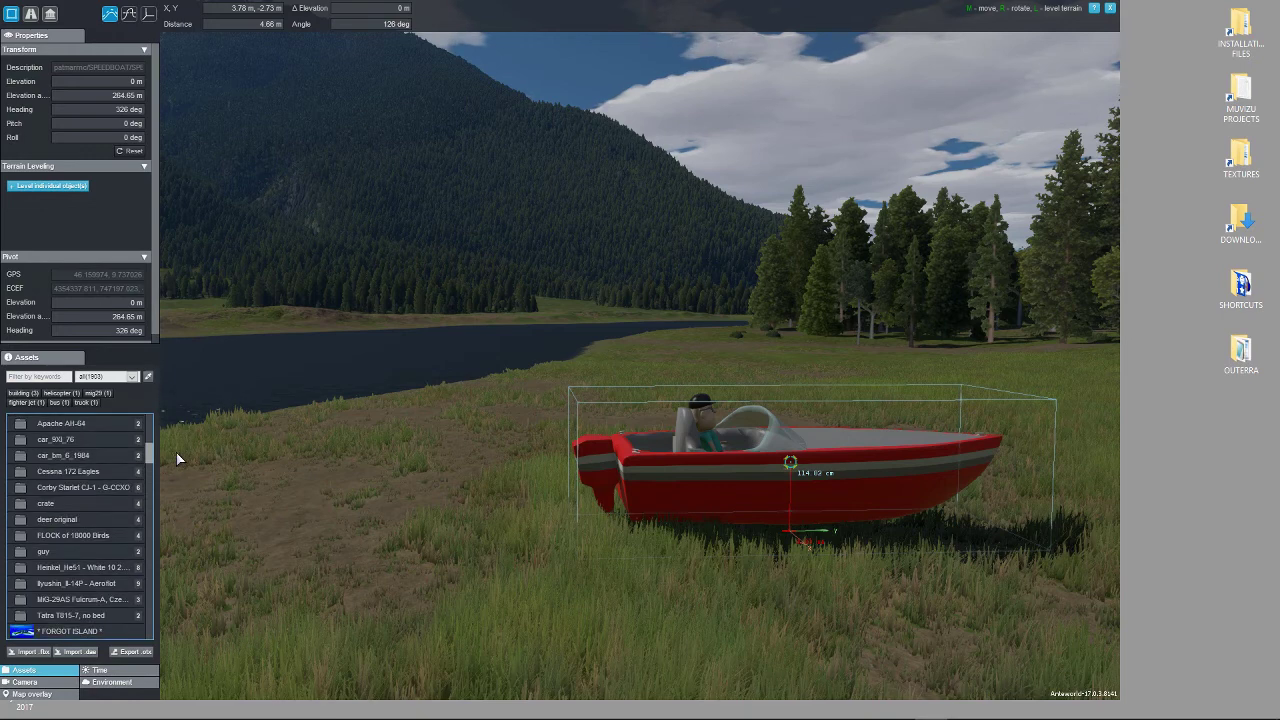
{"action": "double_click", "coordinate": [55, 553]}
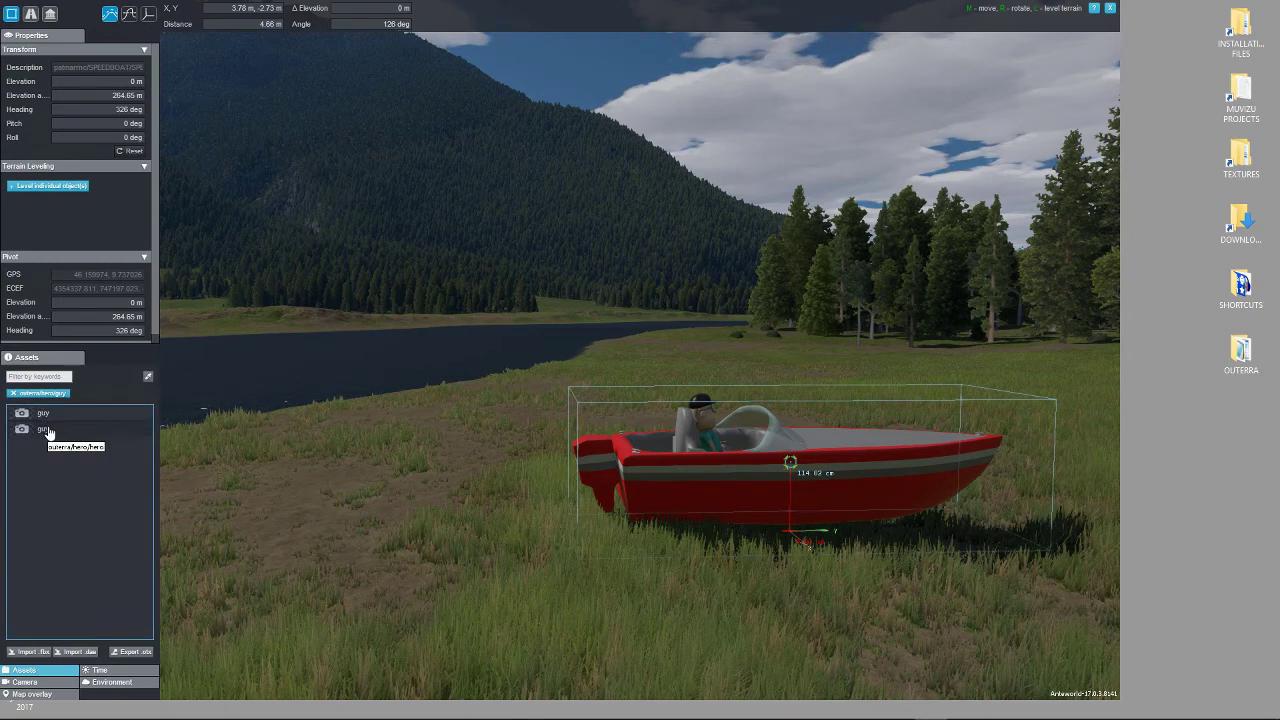
{"action": "left_click_drag", "start_coordinate": [46, 429], "coordinate": [804, 536]}
{"action": "right_click_drag", "start_coordinate": [757, 606], "coordinate": [1146, 597]}
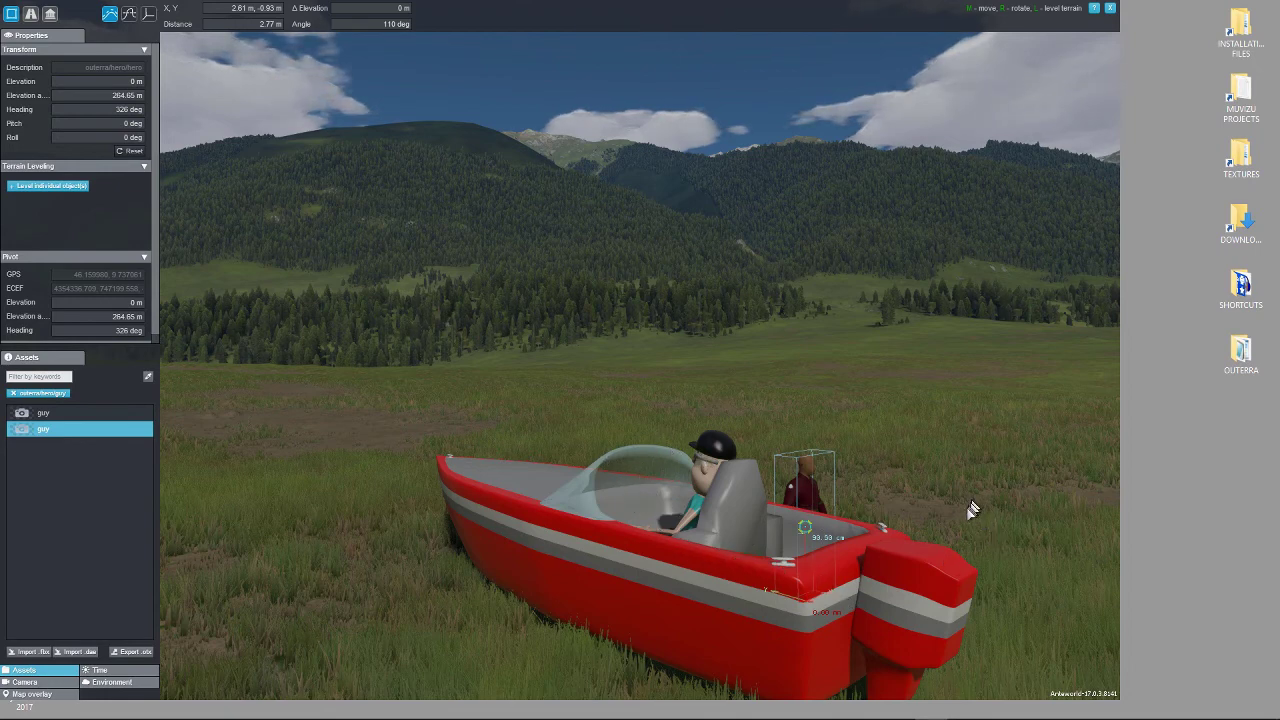
{"action": "right_click_drag", "start_coordinate": [972, 510], "coordinate": [685, 535]}
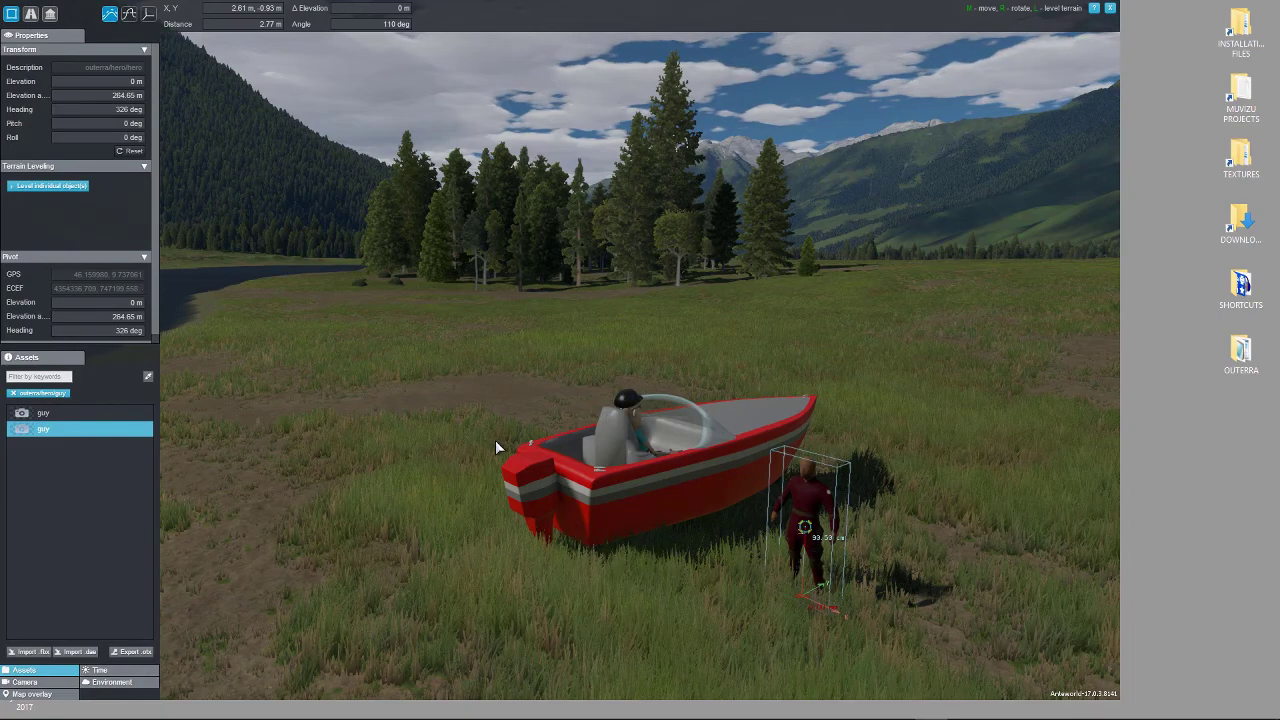
Step: Leave the scenery editor and quit Outerra
{"action": "key", "text": "e"}
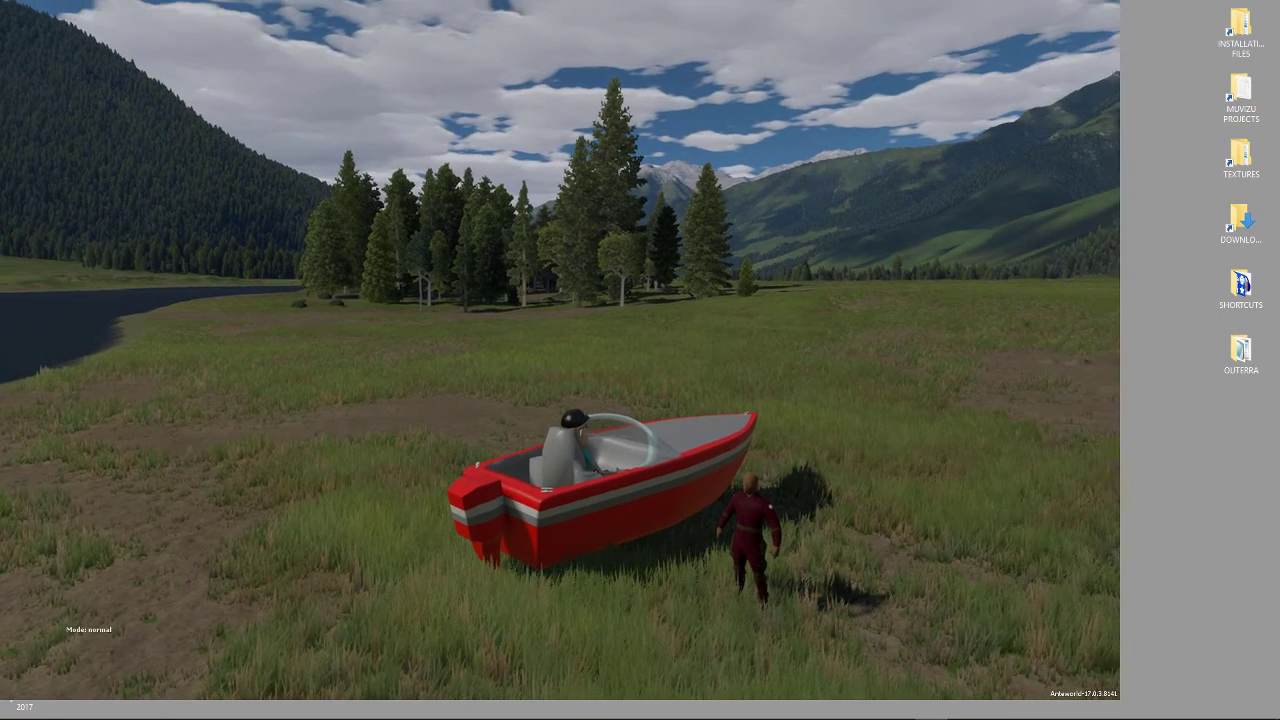
{"action": "key", "text": "Escape"}
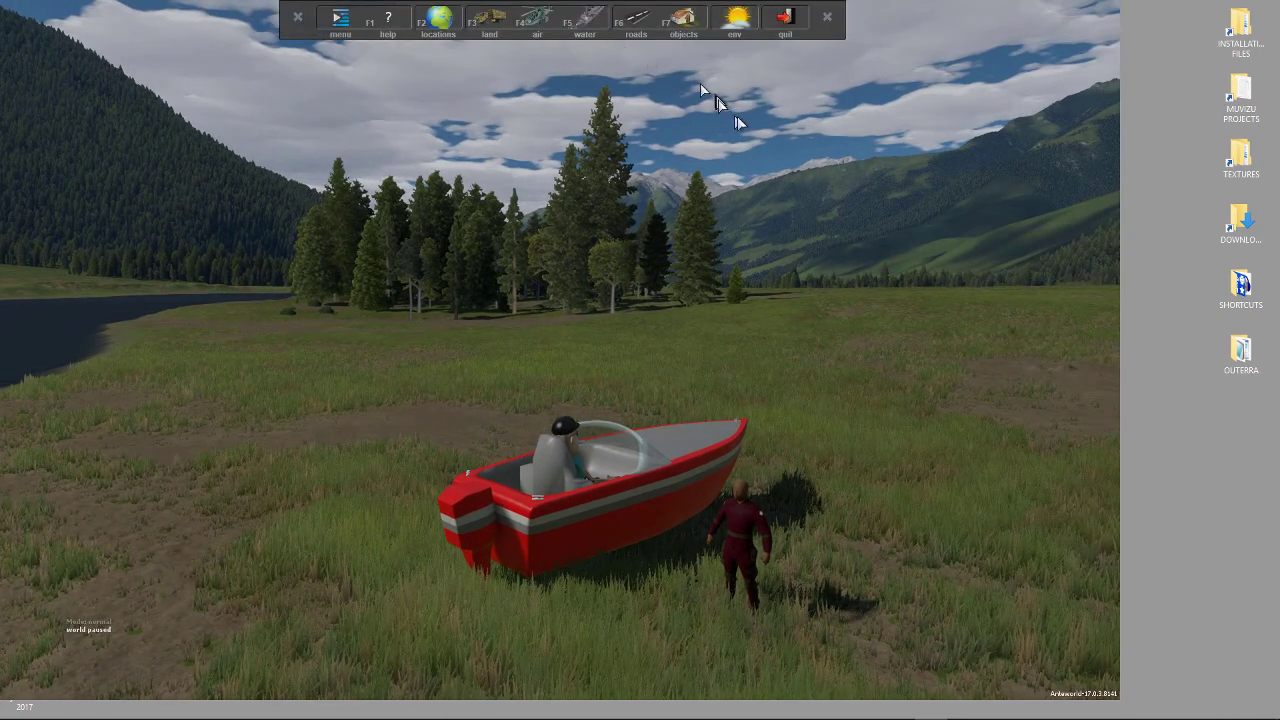
{"action": "left_click", "coordinate": [784, 18]}
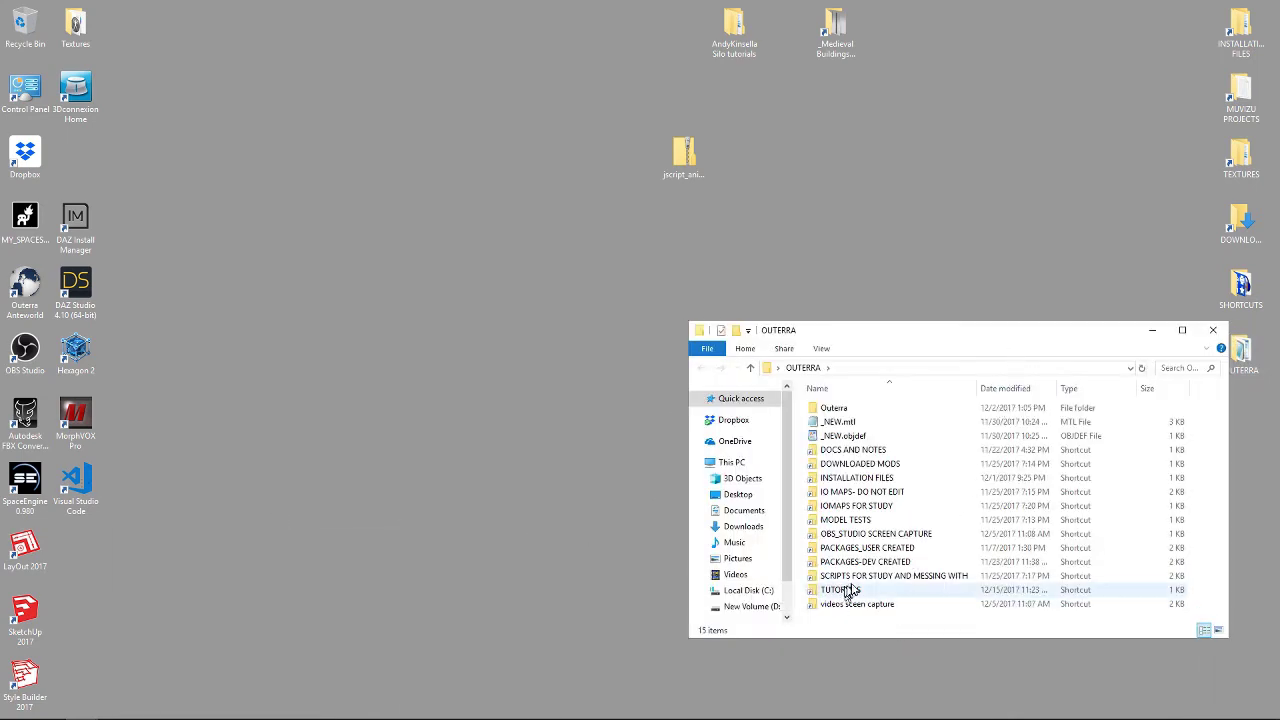
Step: Find SPEEDBOAT.objdef in the SPEEDBOAT folder of the user-created packages and open it in Visual Studio Code
{"action": "double_click", "coordinate": [856, 550]}
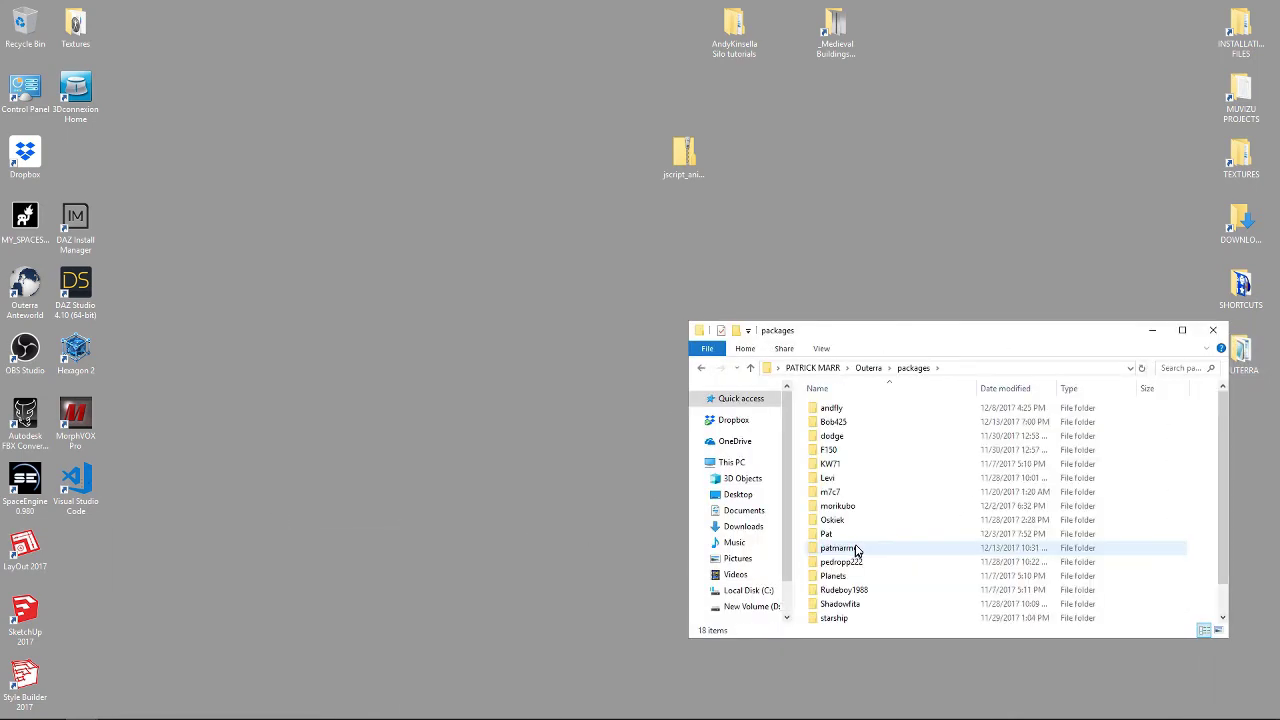
{"action": "double_click", "coordinate": [851, 550]}
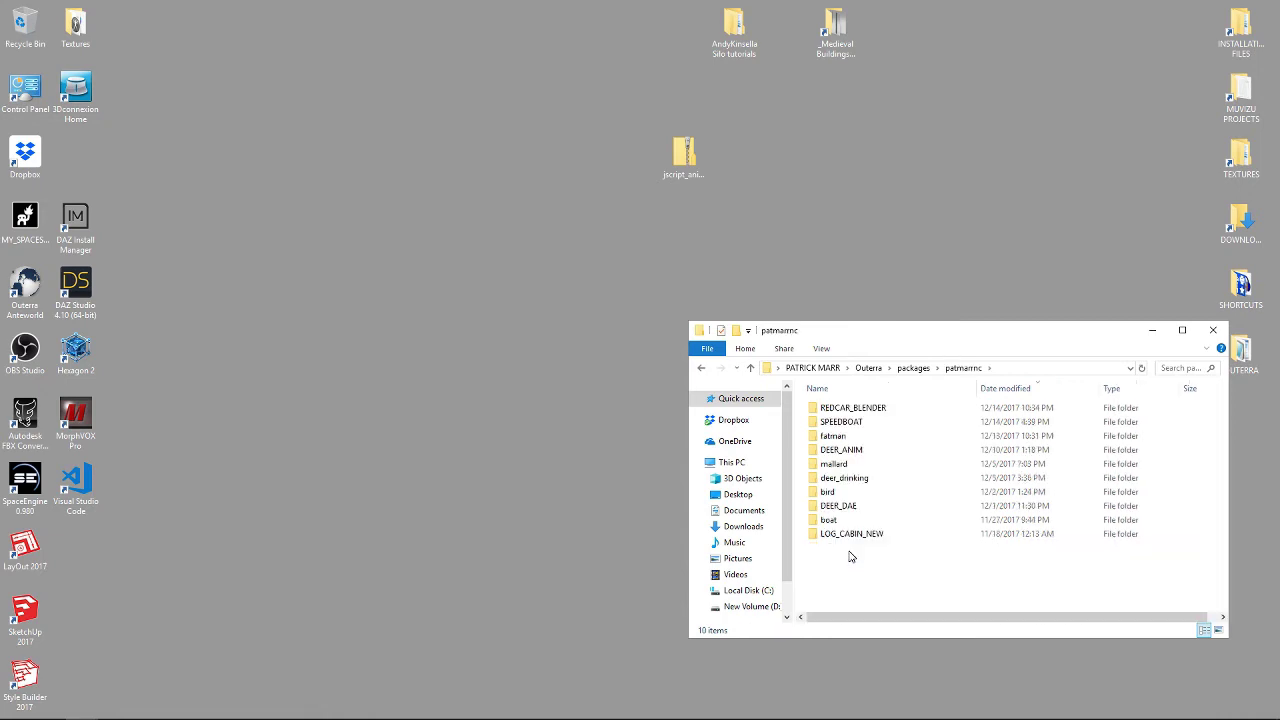
{"action": "double_click", "coordinate": [833, 423]}
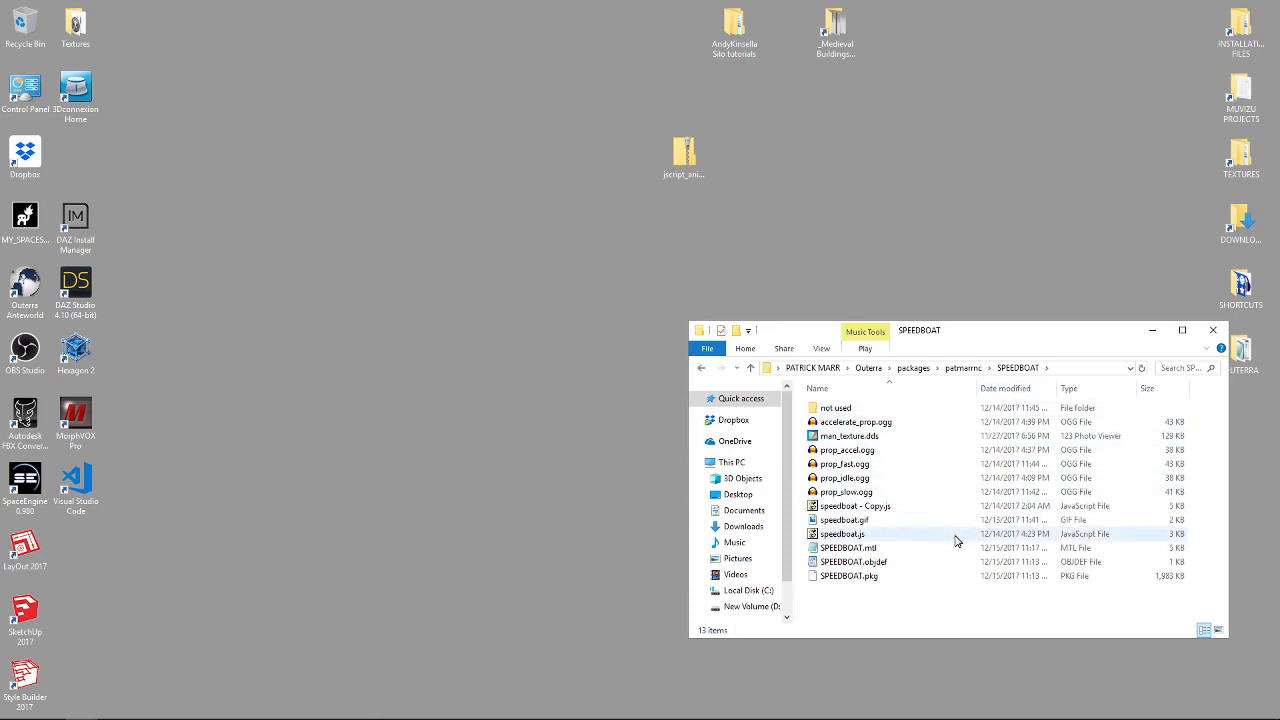
{"action": "right_click", "coordinate": [842, 563]}
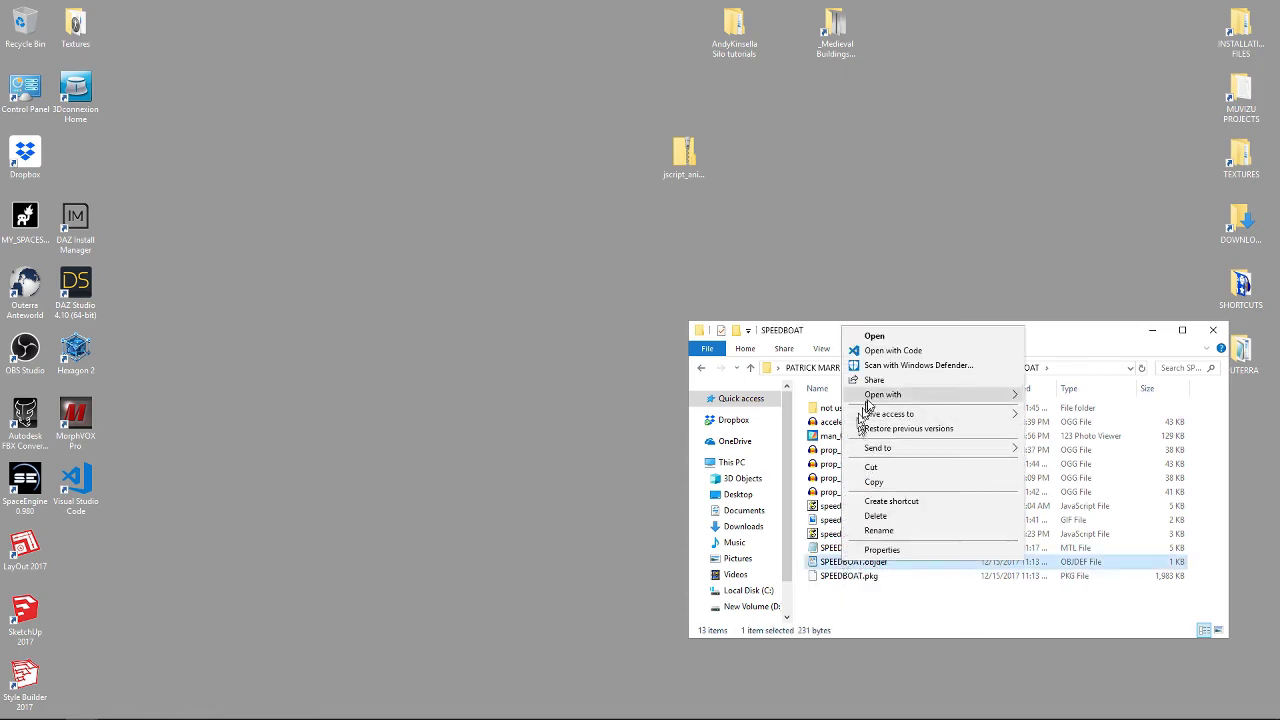
{"action": "left_click", "coordinate": [893, 351]}
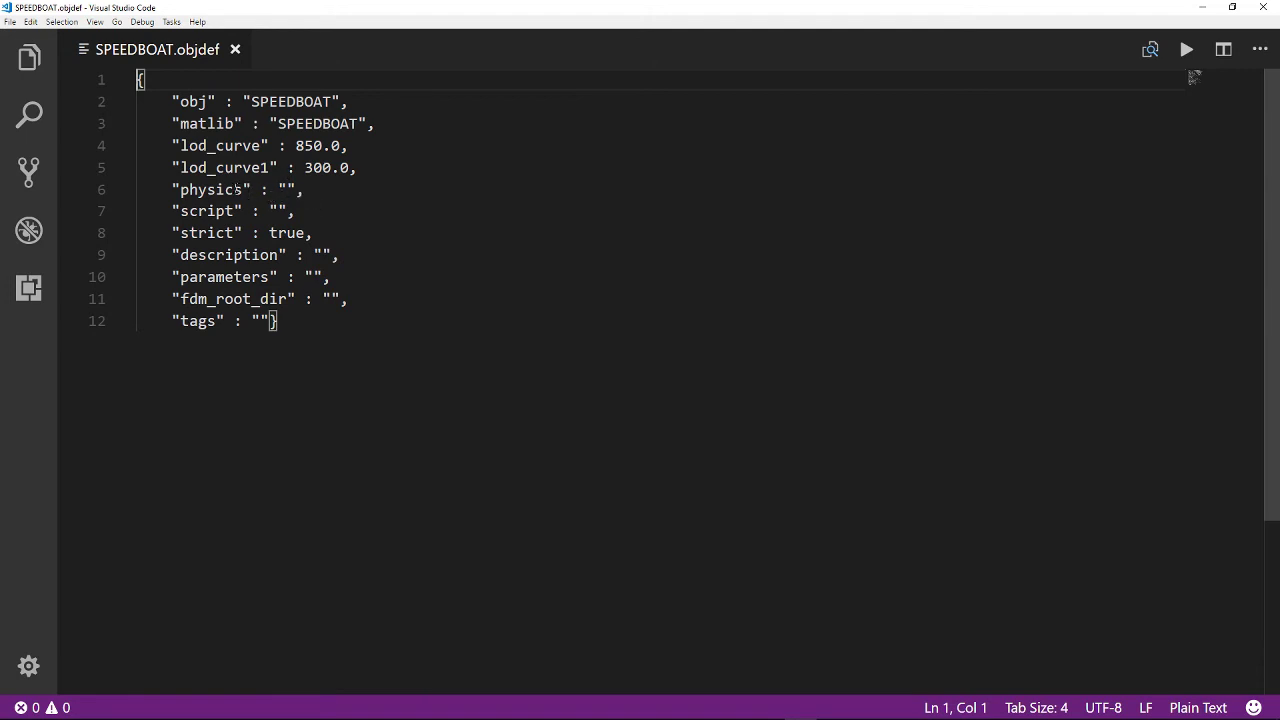
Step: Set the physics entry of SPEEDBOAT.objdef to "watercraft" and save the file
{"action": "left_click", "coordinate": [287, 189]}
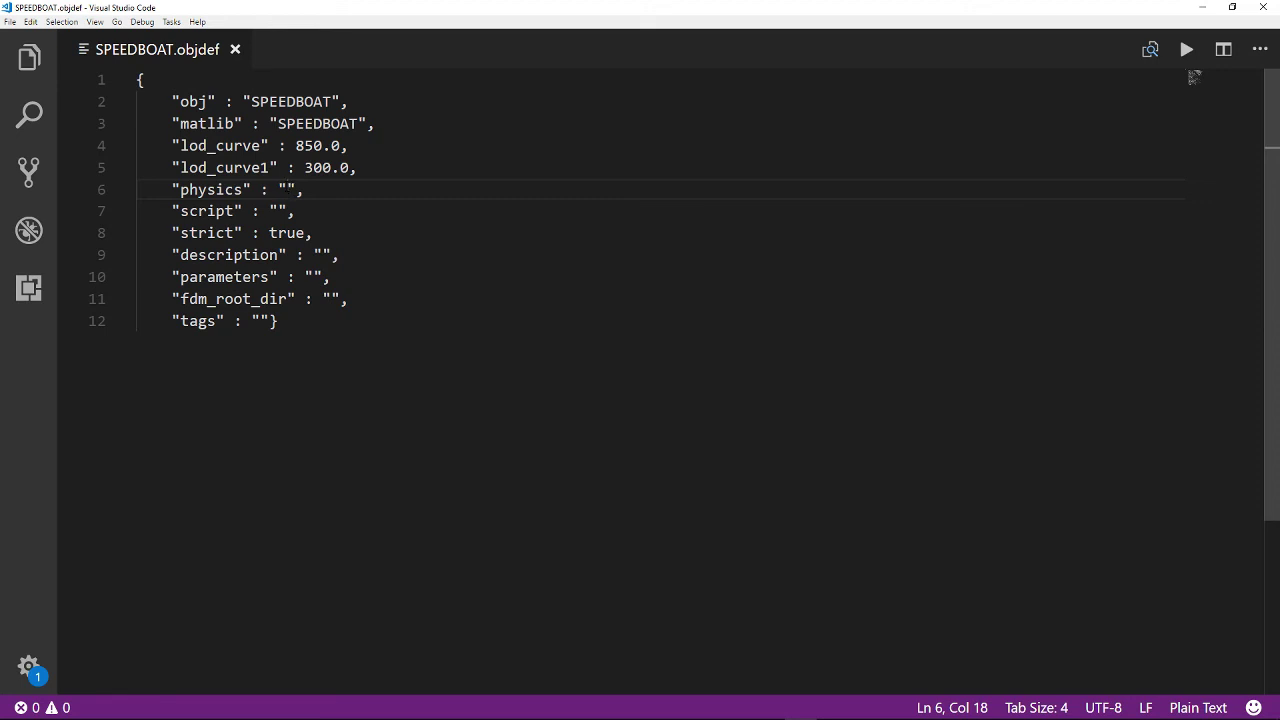
{"action": "type", "text": "watercr"}
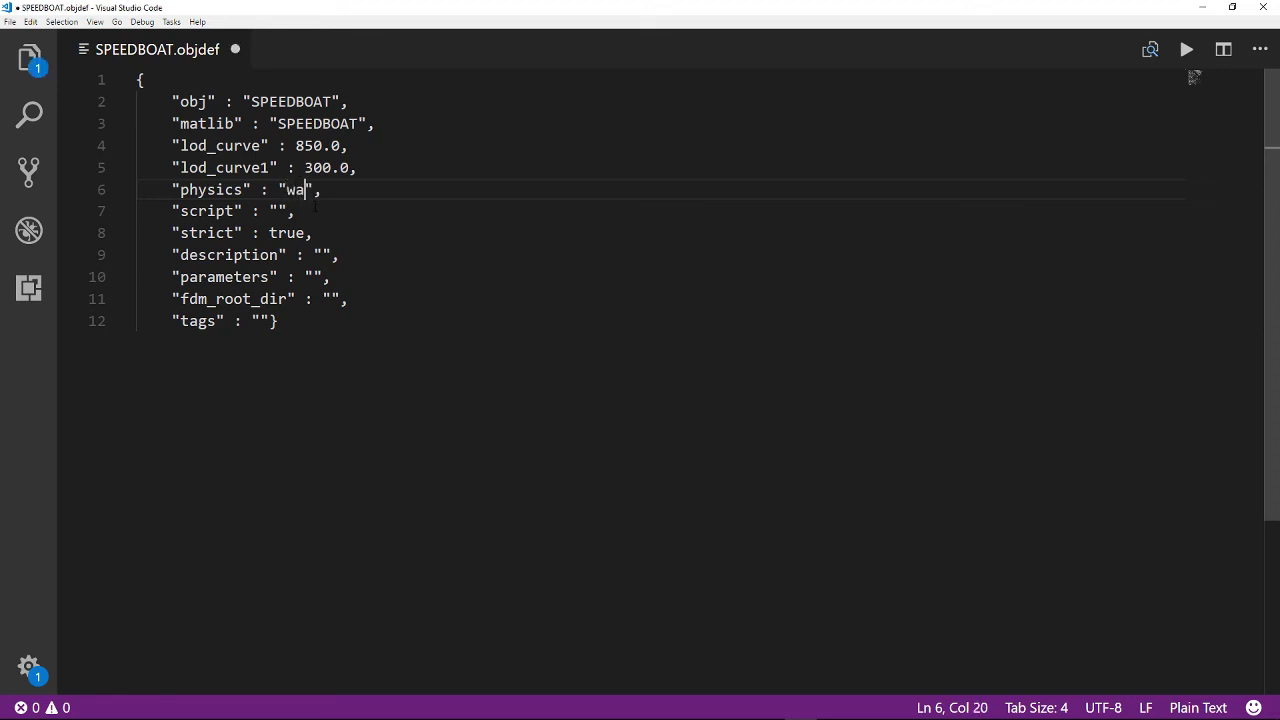
{"action": "type", "text": "aft"}
{"action": "key", "text": "ctrl+s"}
{"action": "key", "text": "ctrl+Home"}
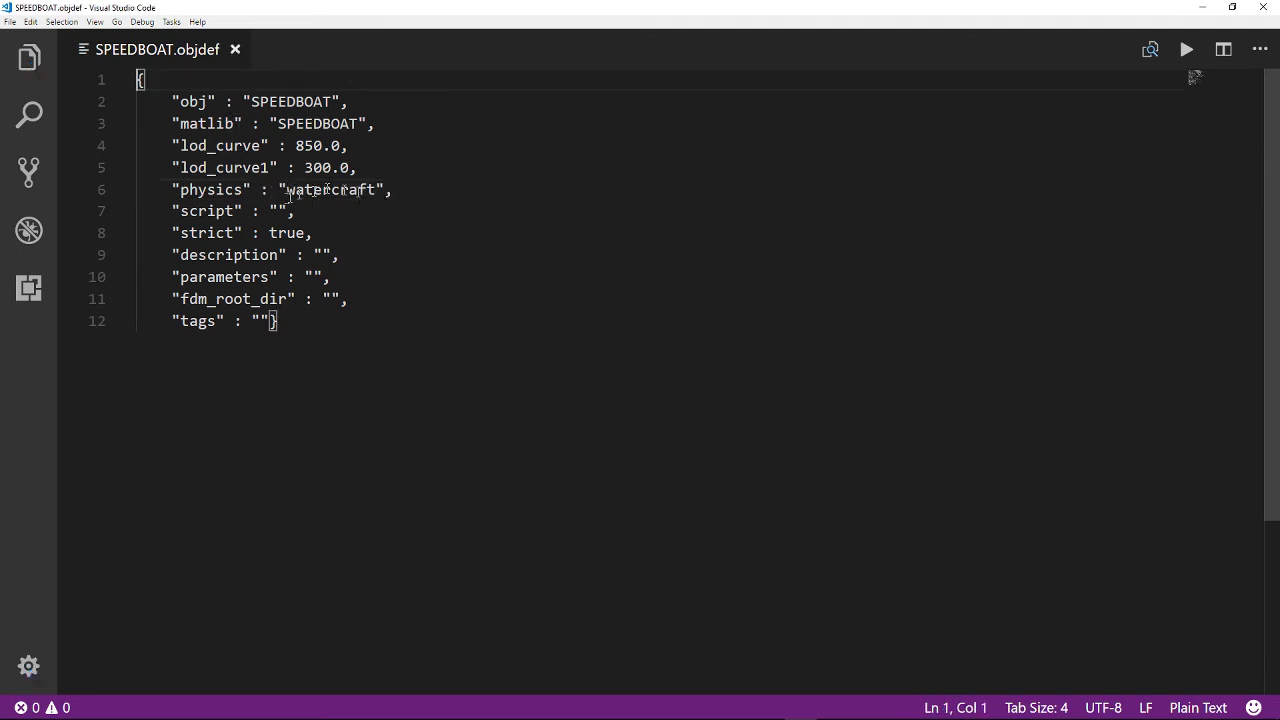
Step: Set the script entry to "speedboat.js", save SPEEDBOAT.objdef and close Visual Studio Code
{"action": "left_click", "coordinate": [277, 211]}
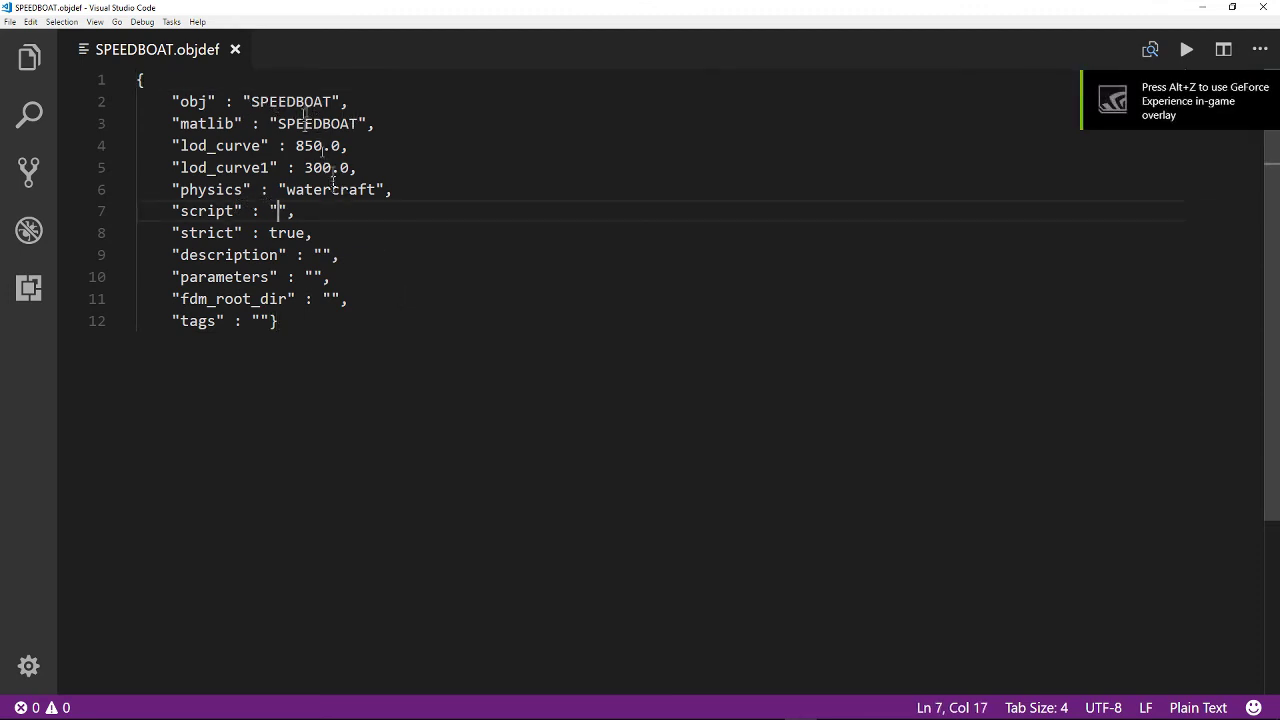
{"action": "type", "text": "sp"}
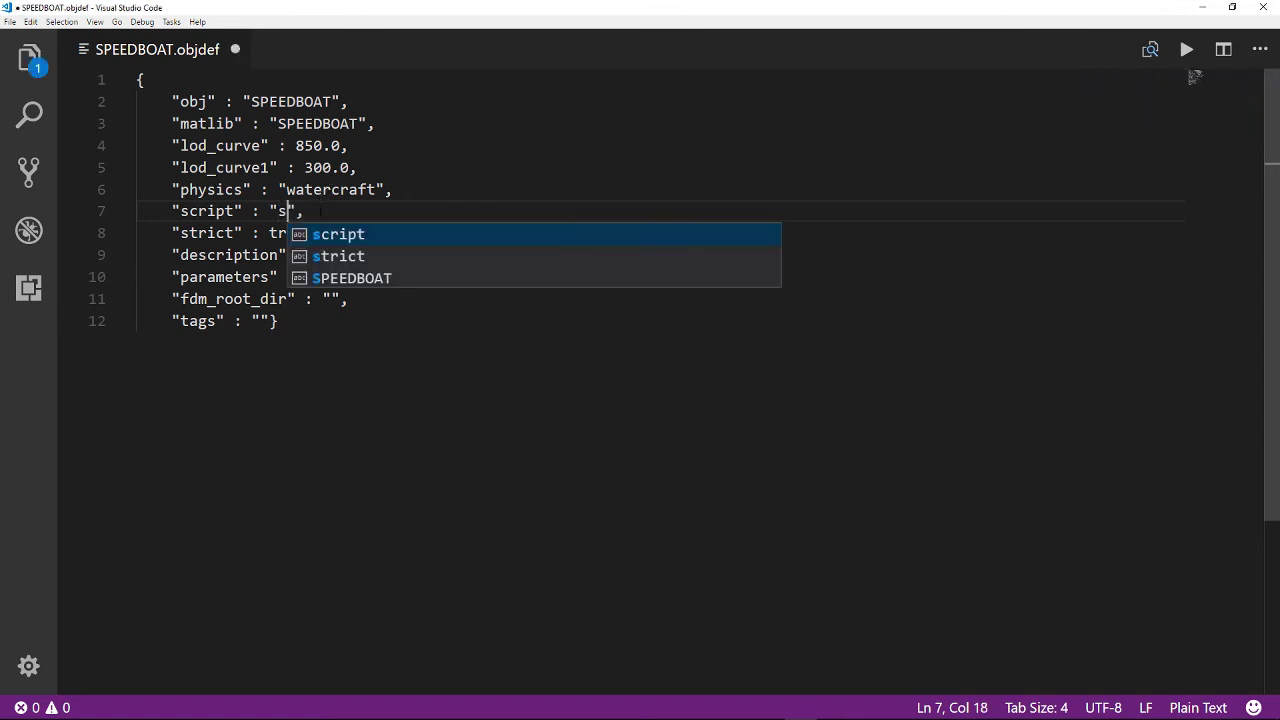
{"action": "type", "text": "eedboat"}
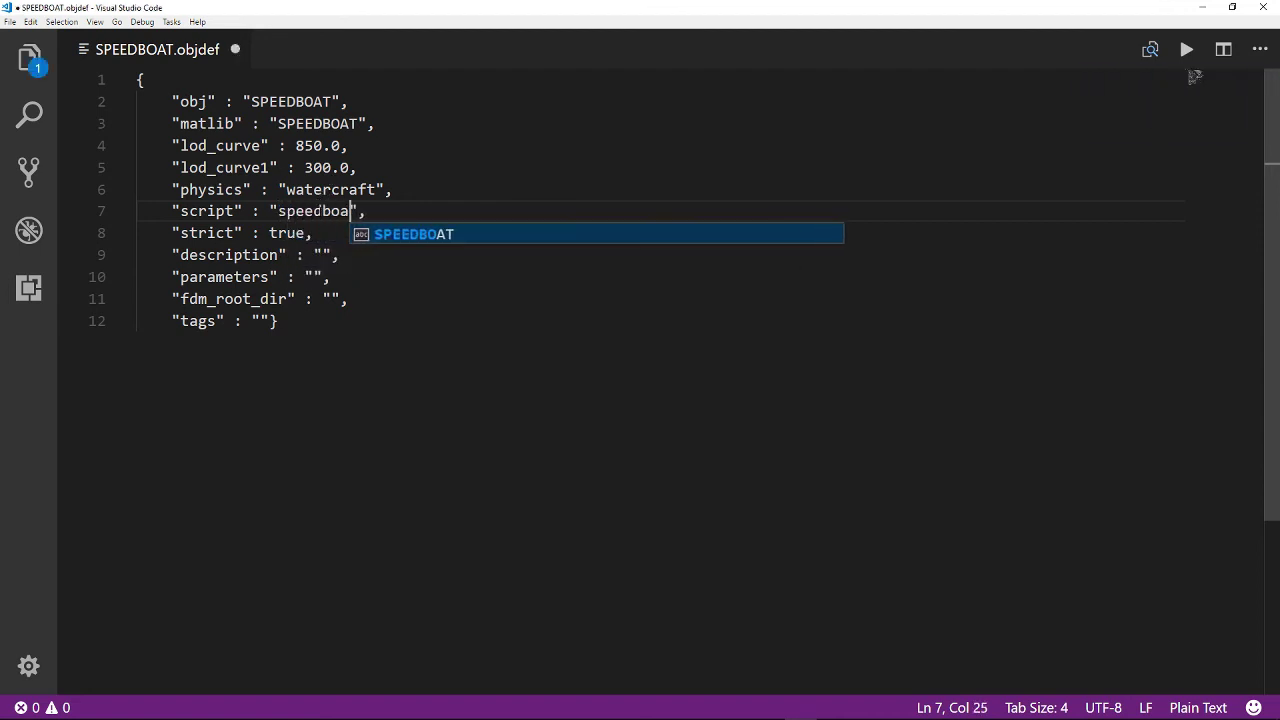
{"action": "type", "text": ".js"}
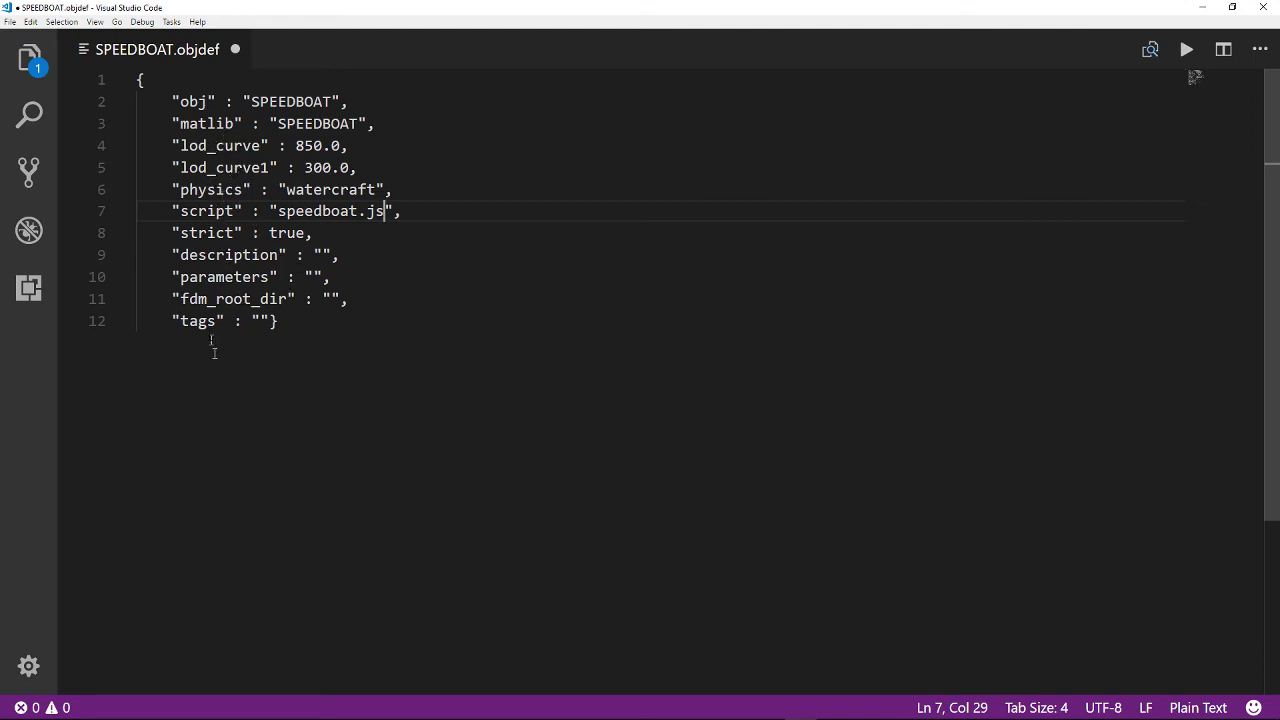
{"action": "left_click", "coordinate": [10, 22]}
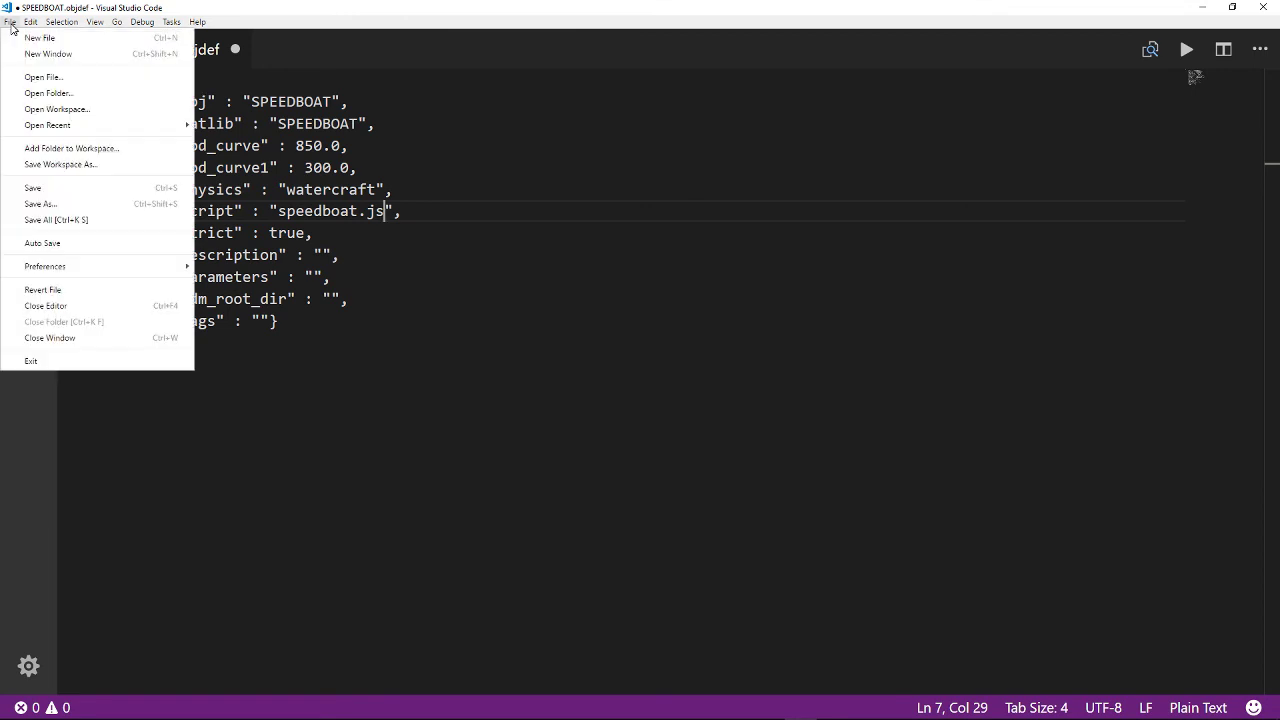
{"action": "left_click", "coordinate": [47, 192]}
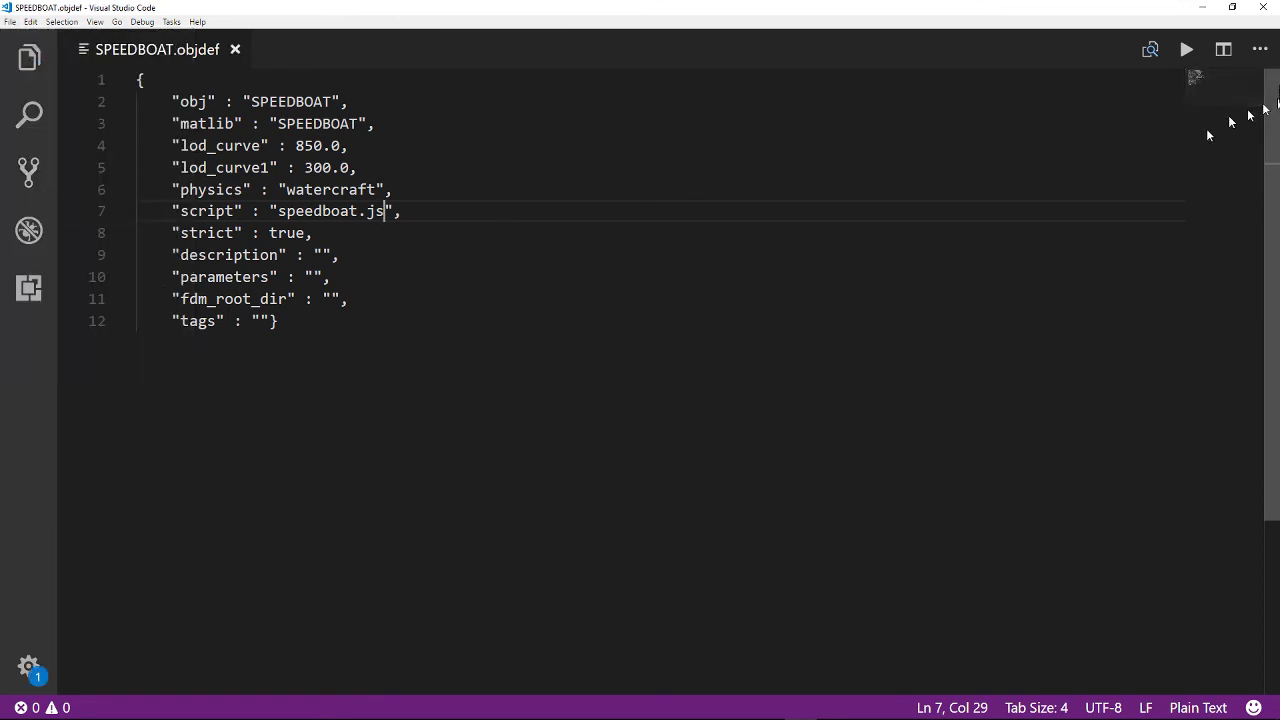
{"action": "left_click", "coordinate": [1263, 7]}
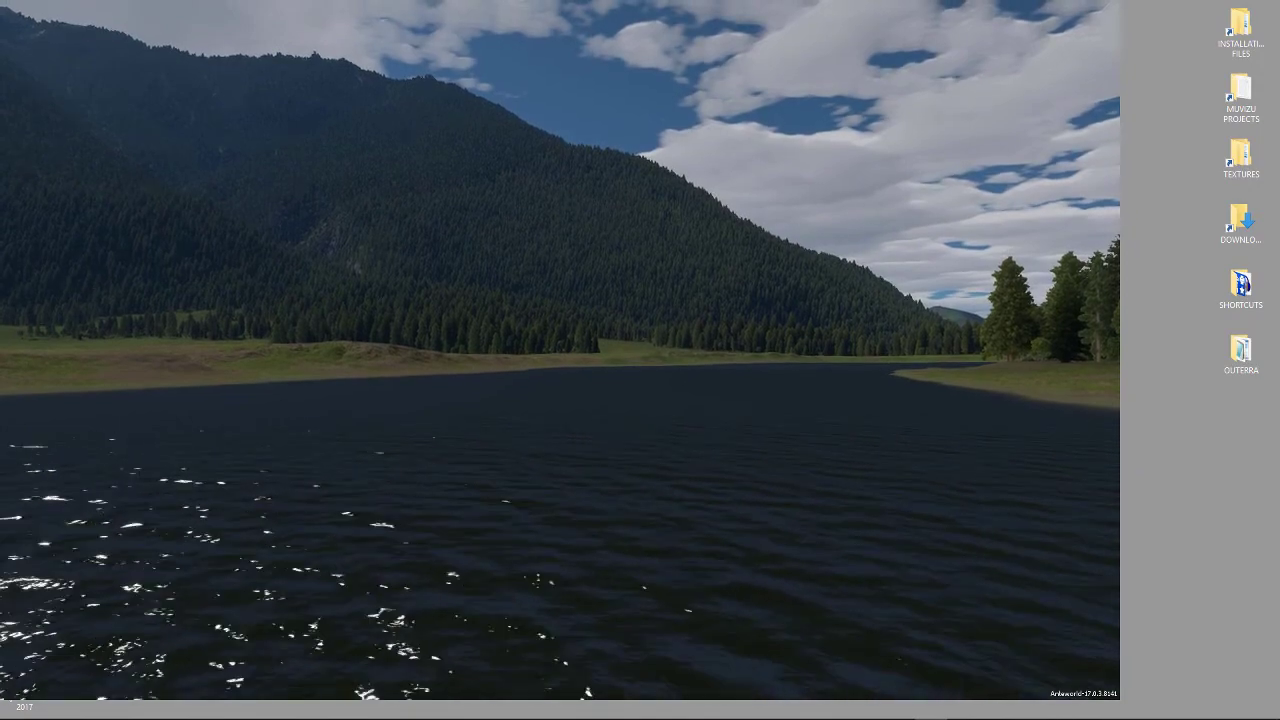
Step: In Outerra, spawn the SPEEDBOAT on the lake from the list of ships
{"action": "key", "text": "Escape"}
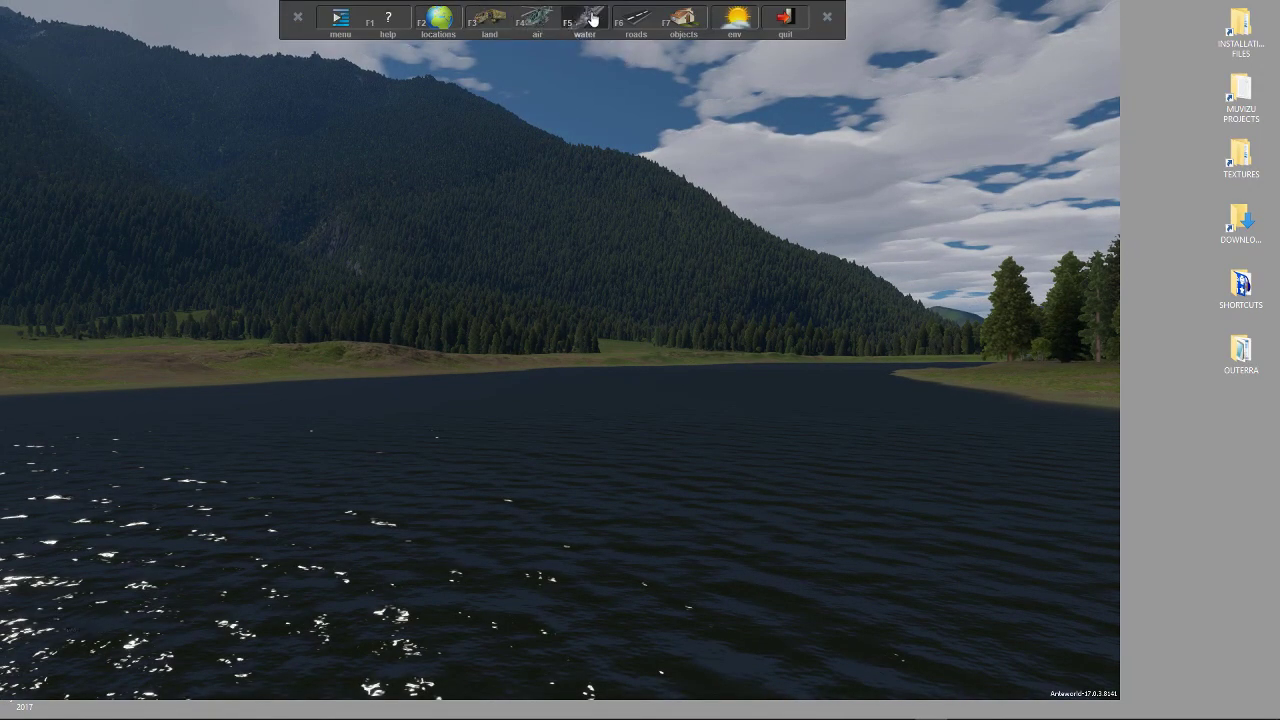
{"action": "left_click", "coordinate": [592, 20]}
{"action": "scroll", "coordinate": [610, 341], "scroll_direction": "down", "scroll_amount": 3}
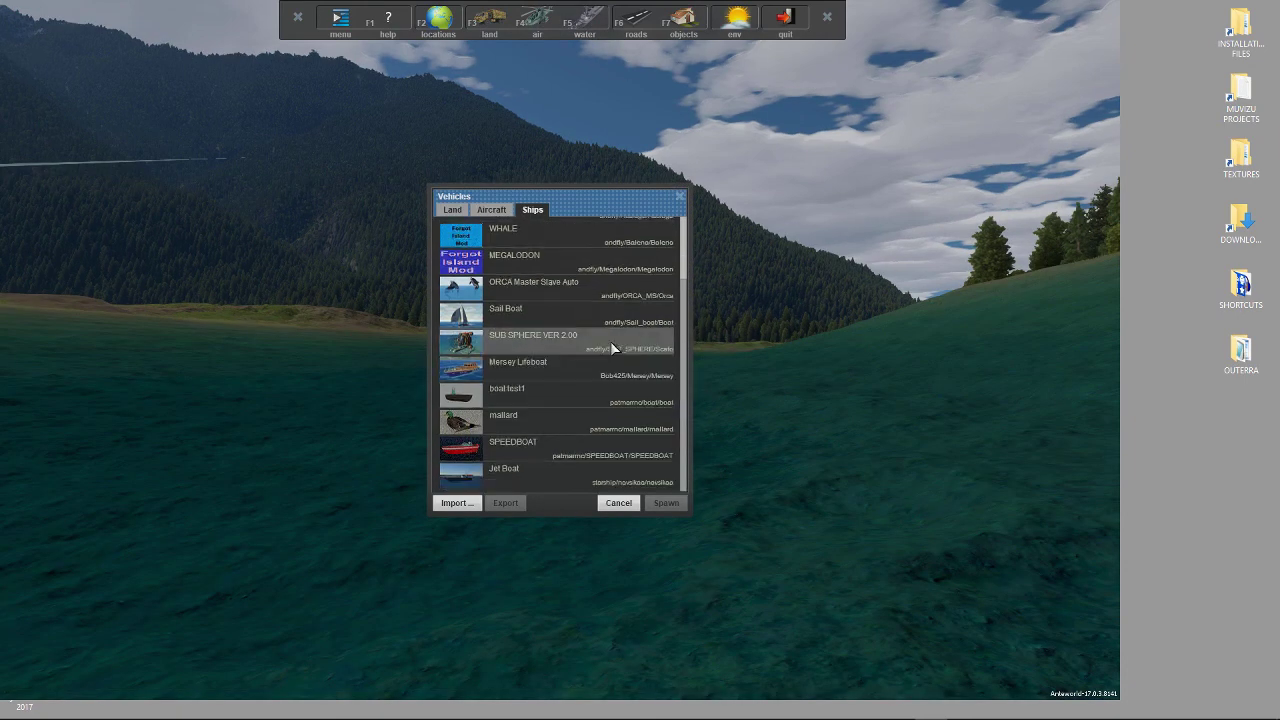
{"action": "left_click", "coordinate": [526, 442]}
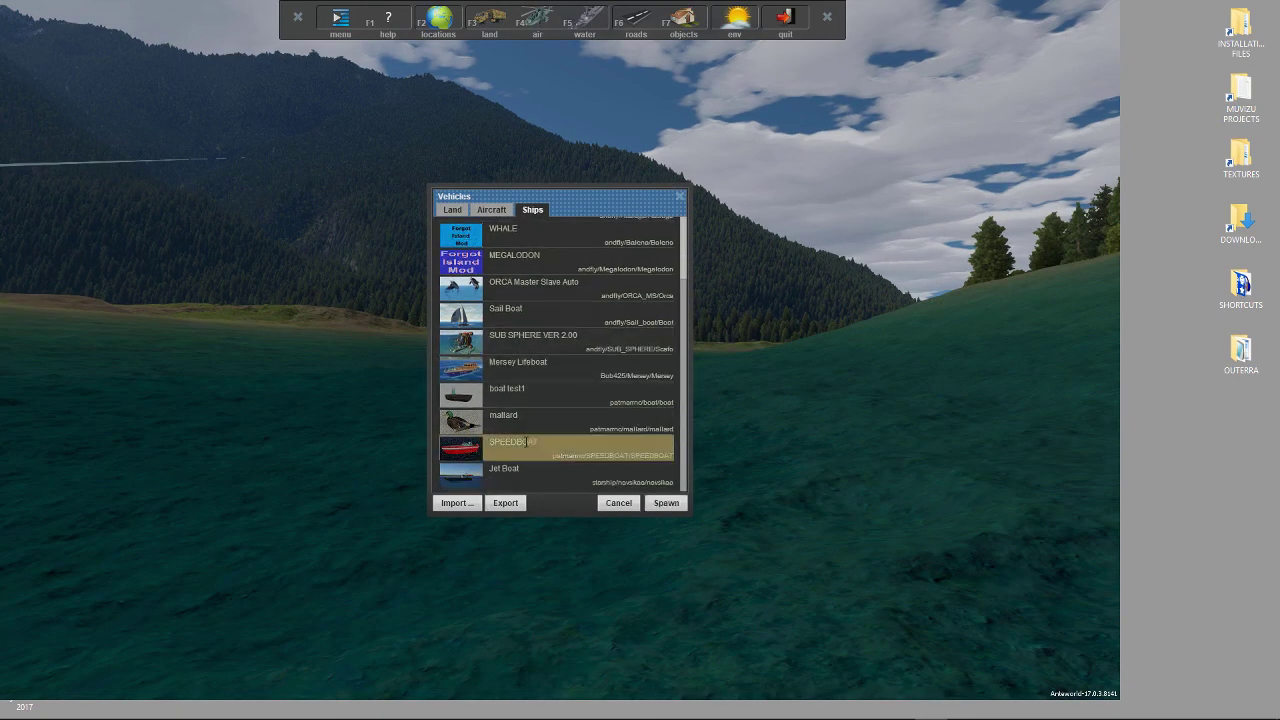
{"action": "left_click", "coordinate": [666, 503]}
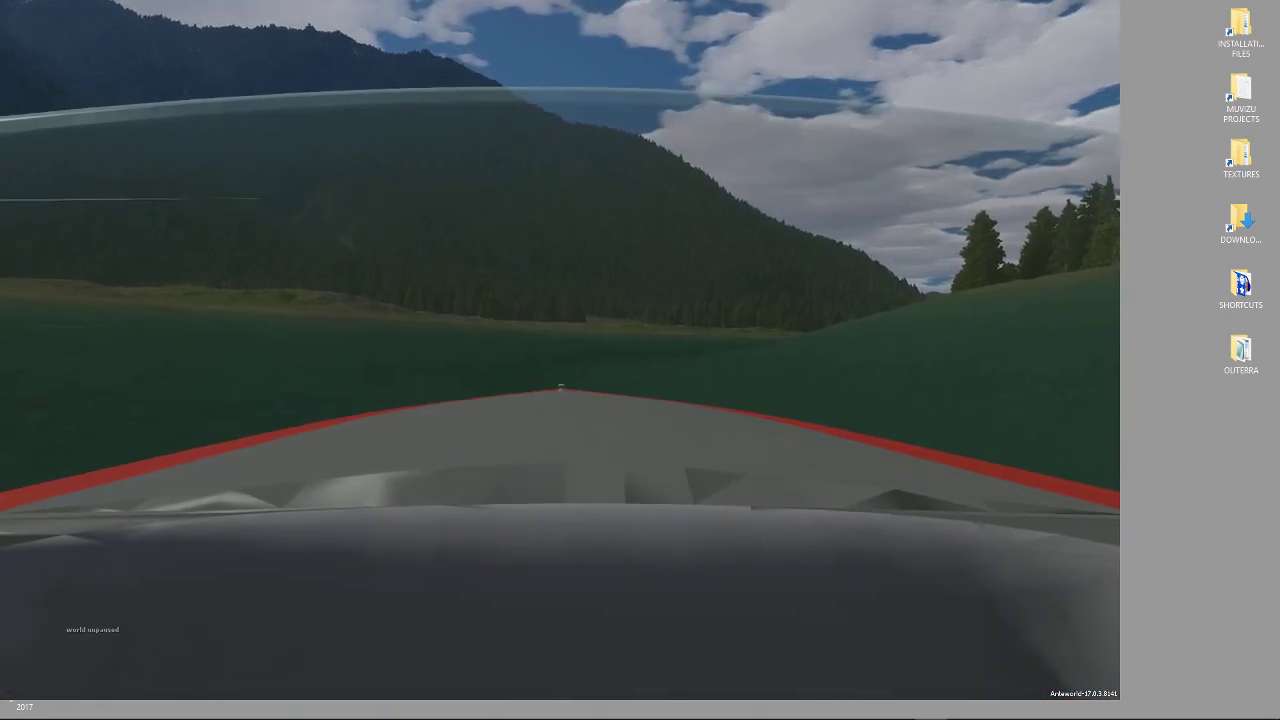
Step: Switch to an outside camera and test-drive the speedboat across the lake, steering it left and right
{"action": "key", "text": "c"}
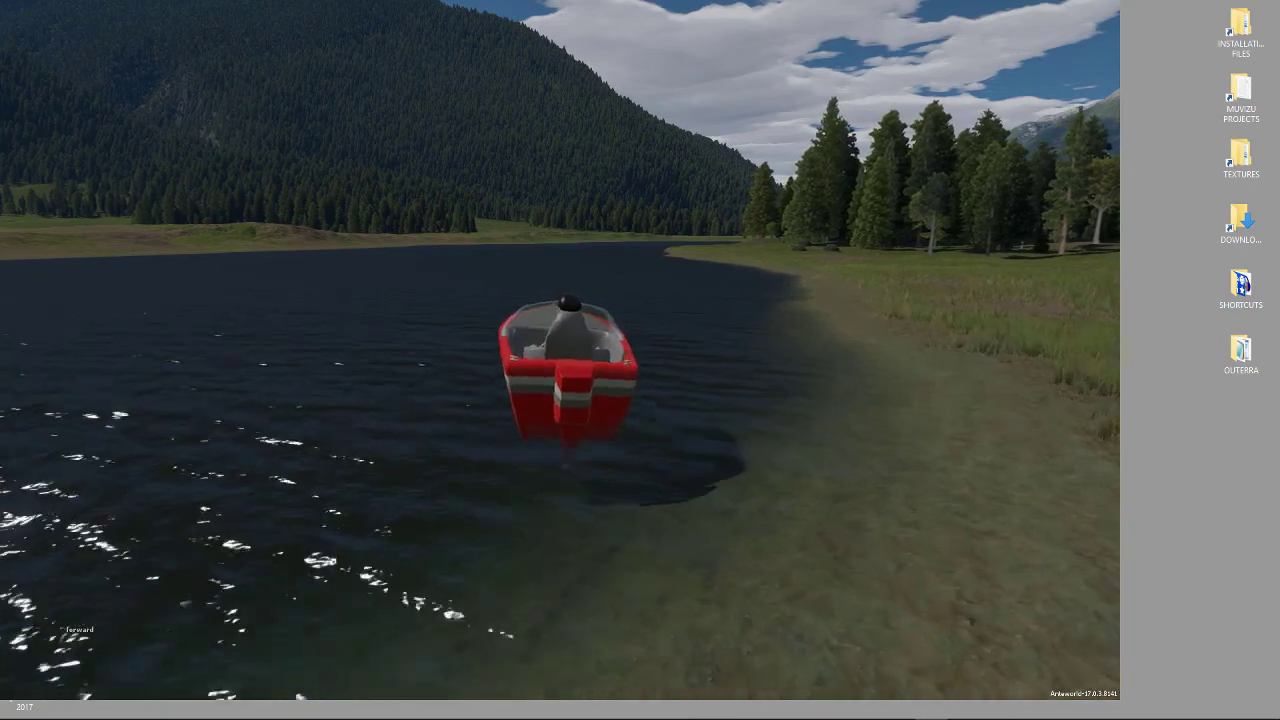
{"action": "key", "text": "a"}
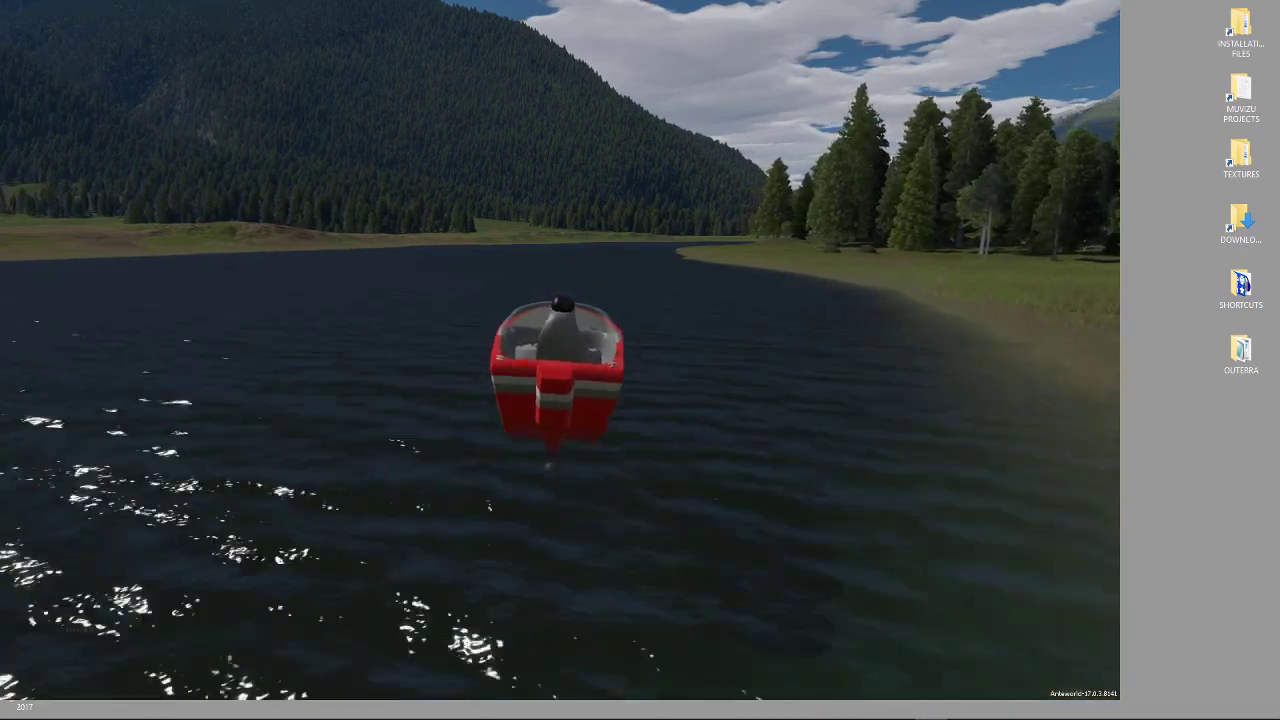
{"action": "key", "text": "d"}
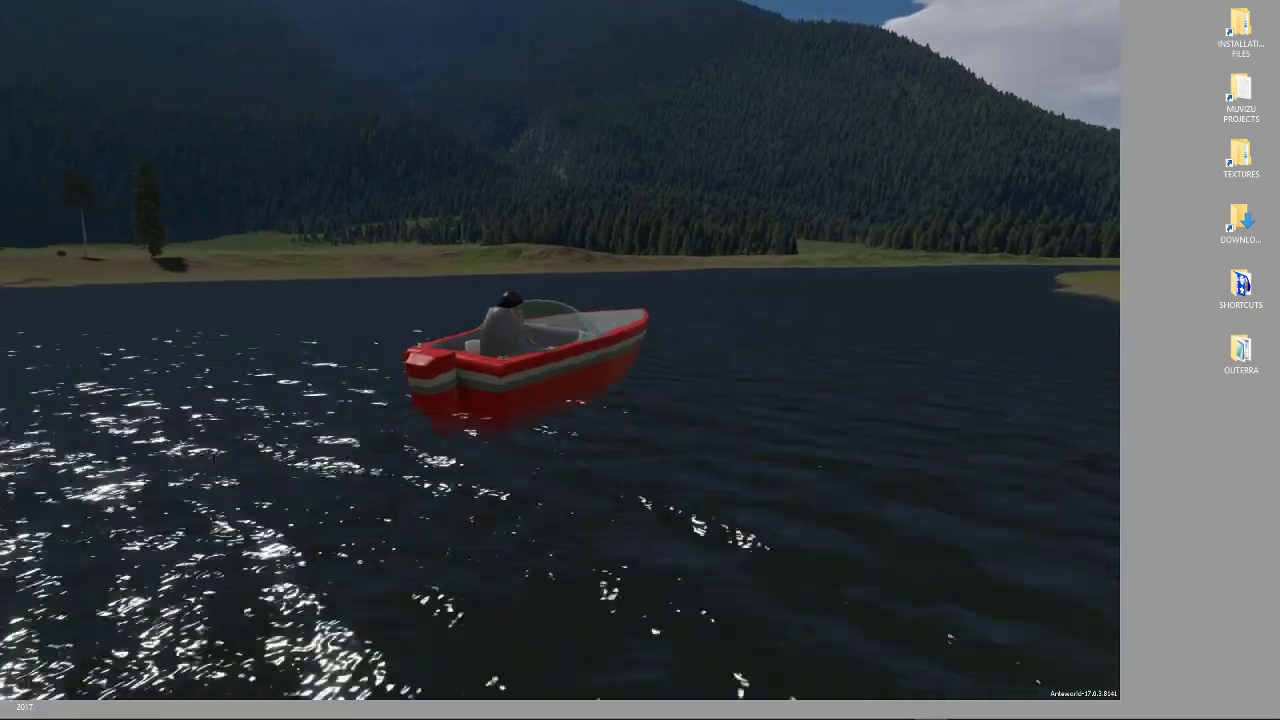
{"action": "key", "text": "a"}
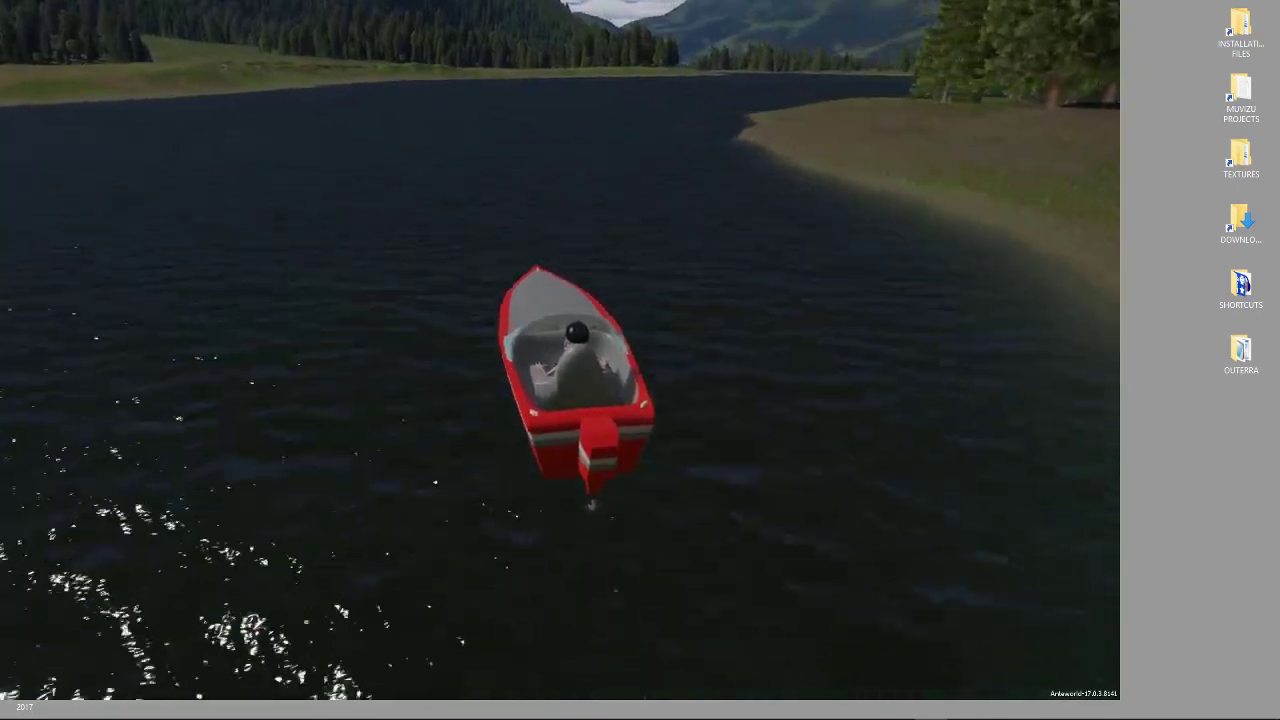
{"action": "key", "text": "d"}
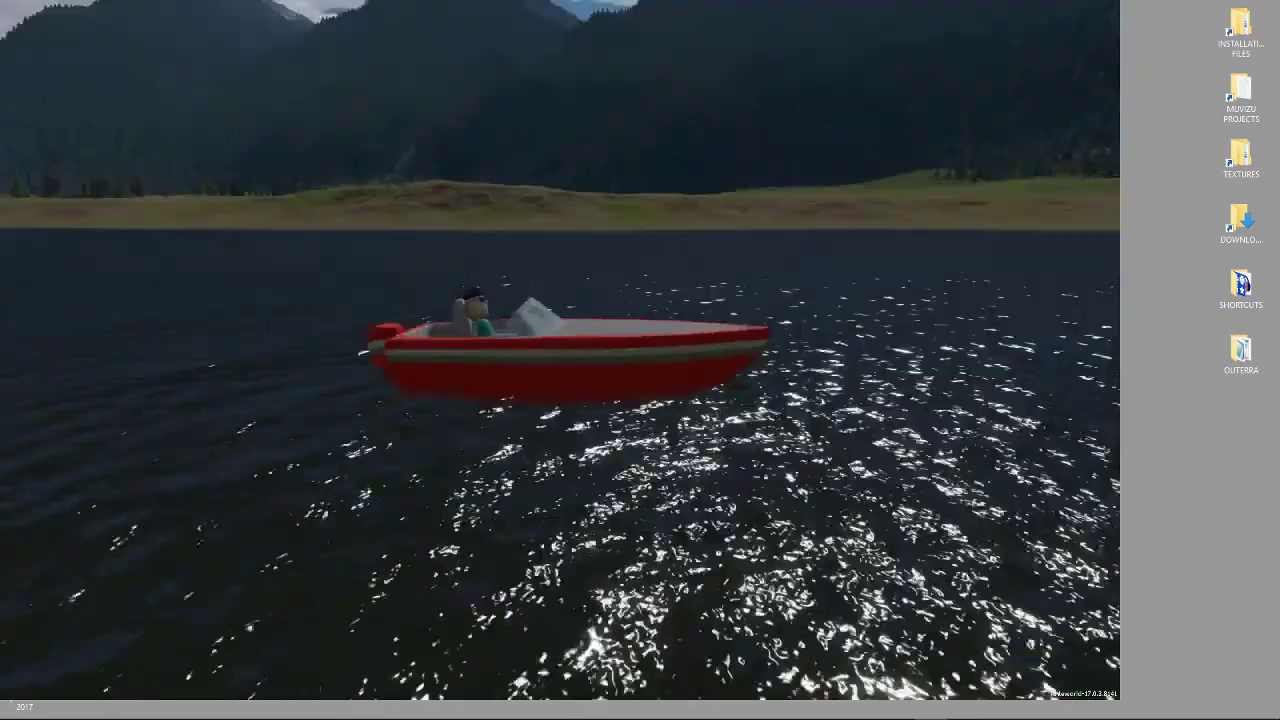